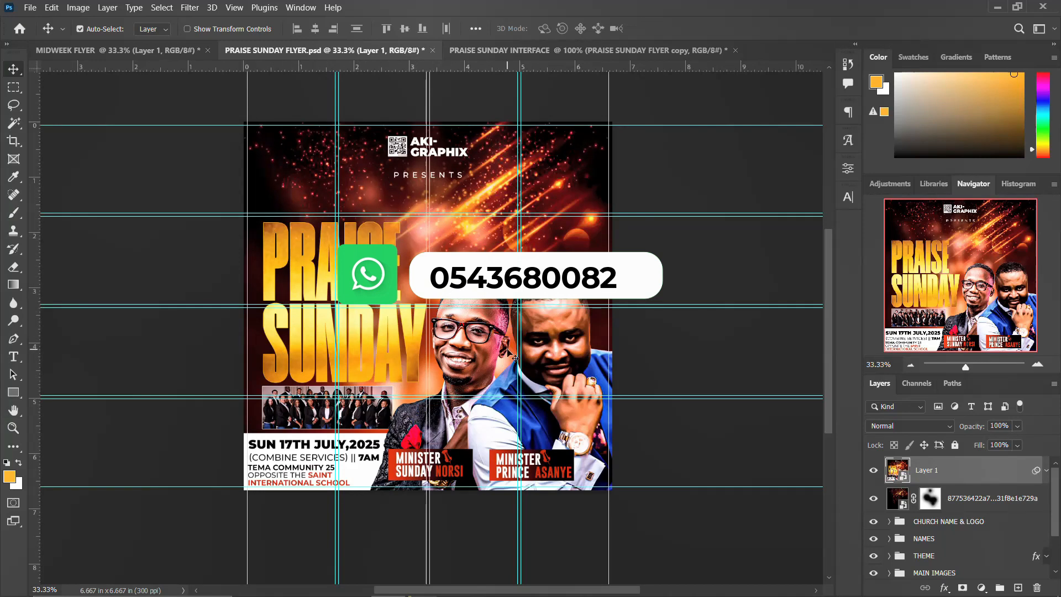
Hide the existing flyer's layers one by one to review them, then show them all again.
left_click(876, 472)
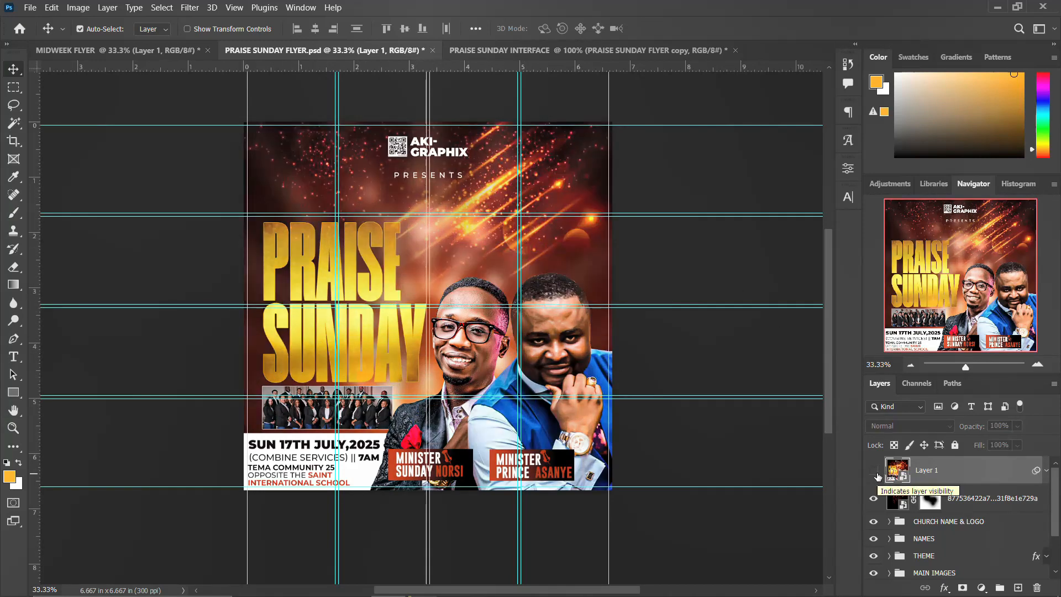
left_click(872, 498)
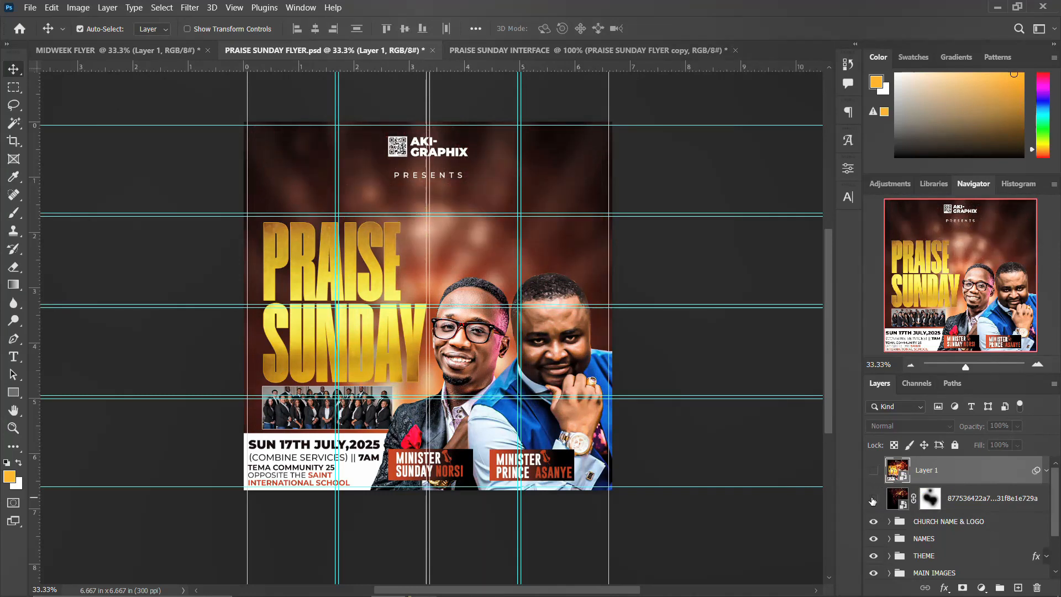
left_click(872, 523)
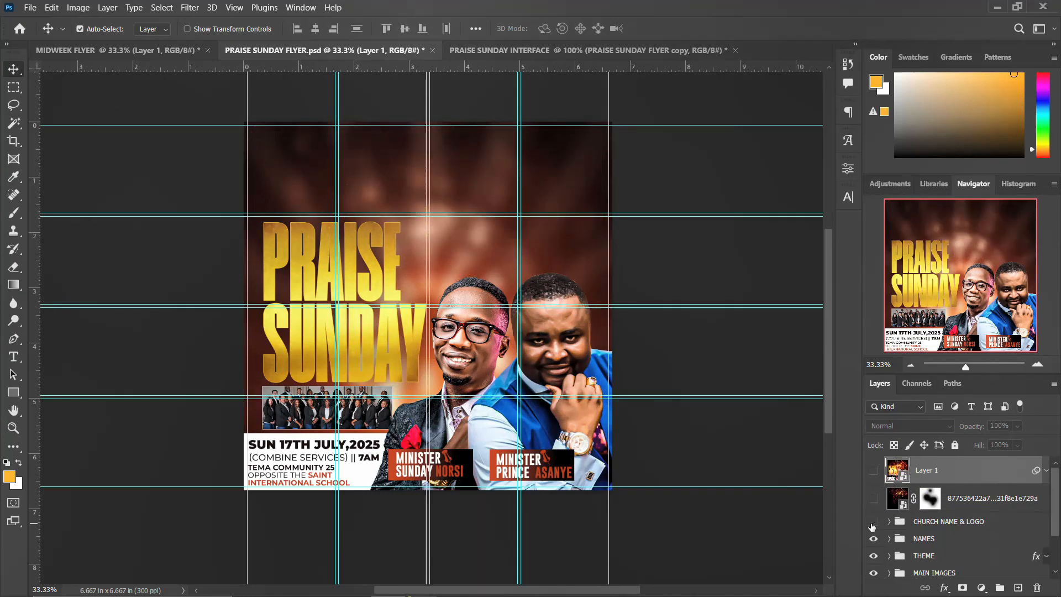
left_click(873, 556)
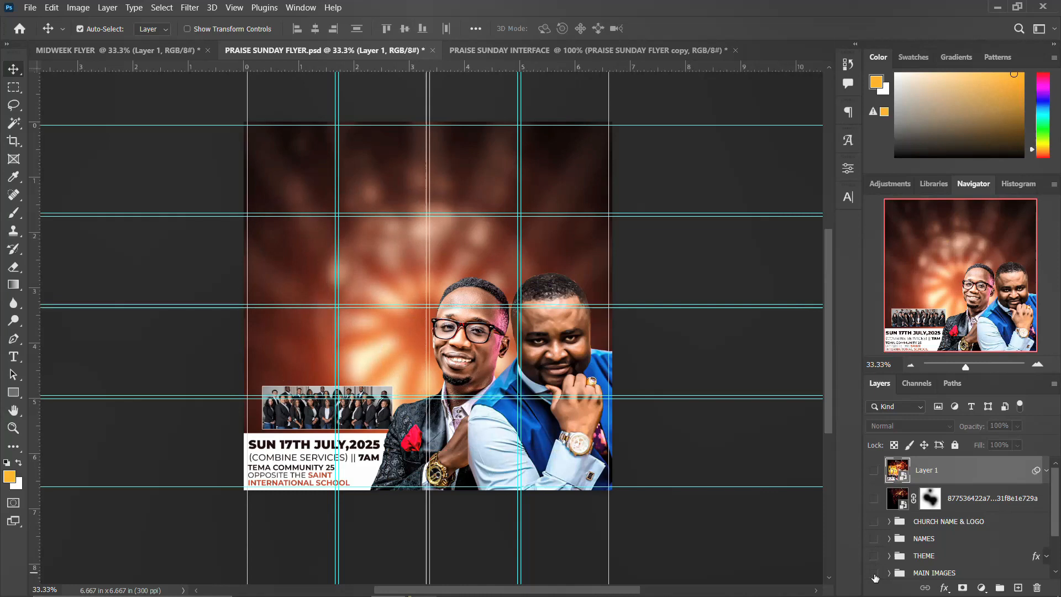
left_click_drag(873, 555, 874, 469)
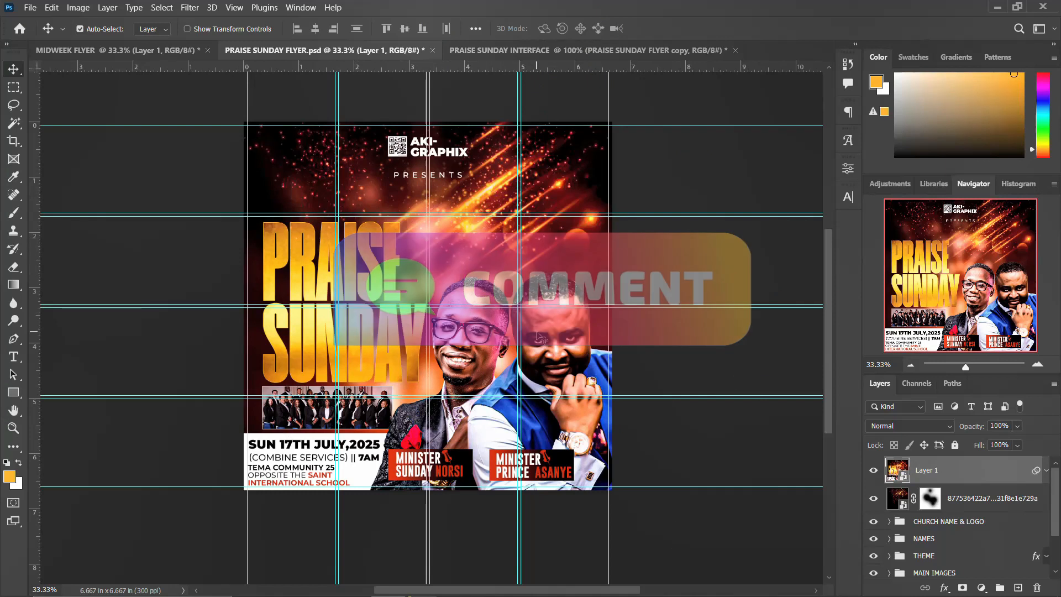
Create a 2000 x 2000 px, 300 ppi RGB document named 'PRAISE SUNDAY CHURCH FLYER'.
key("ctrl+n")
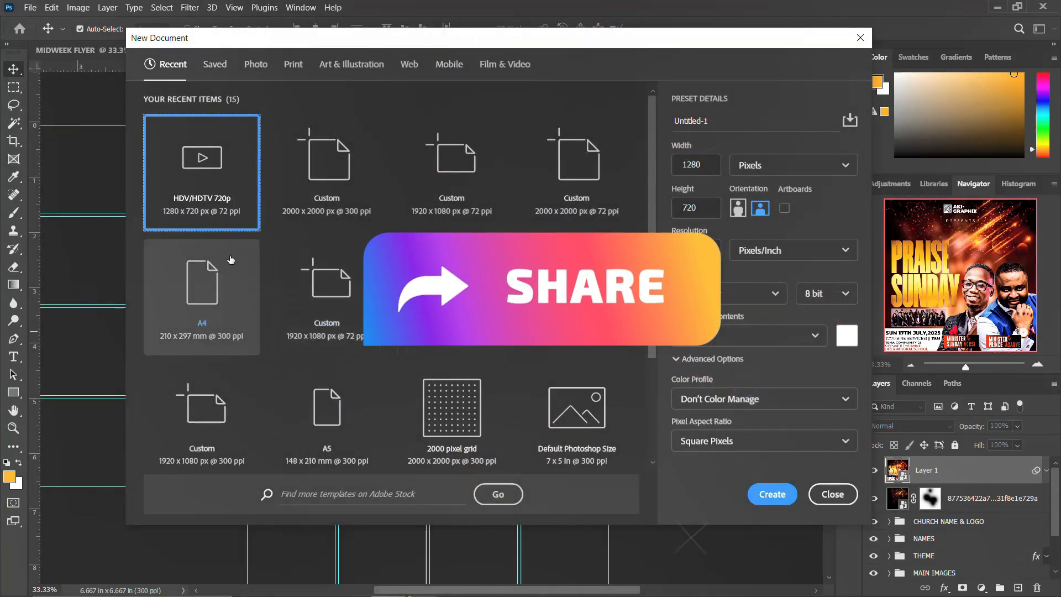
left_click(330, 173)
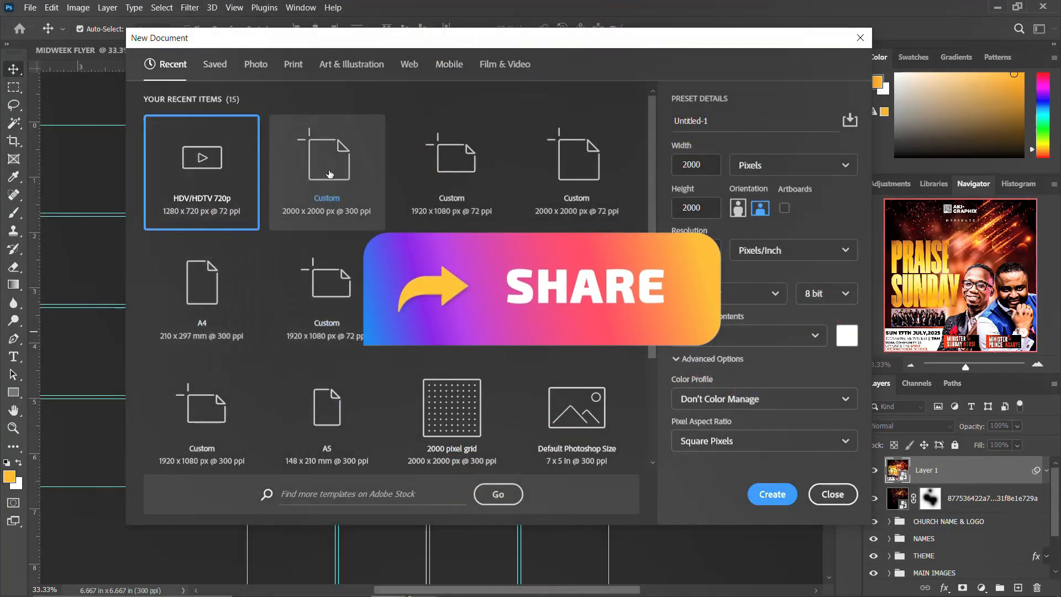
left_click(706, 165)
left_click(706, 210)
double_click(707, 210)
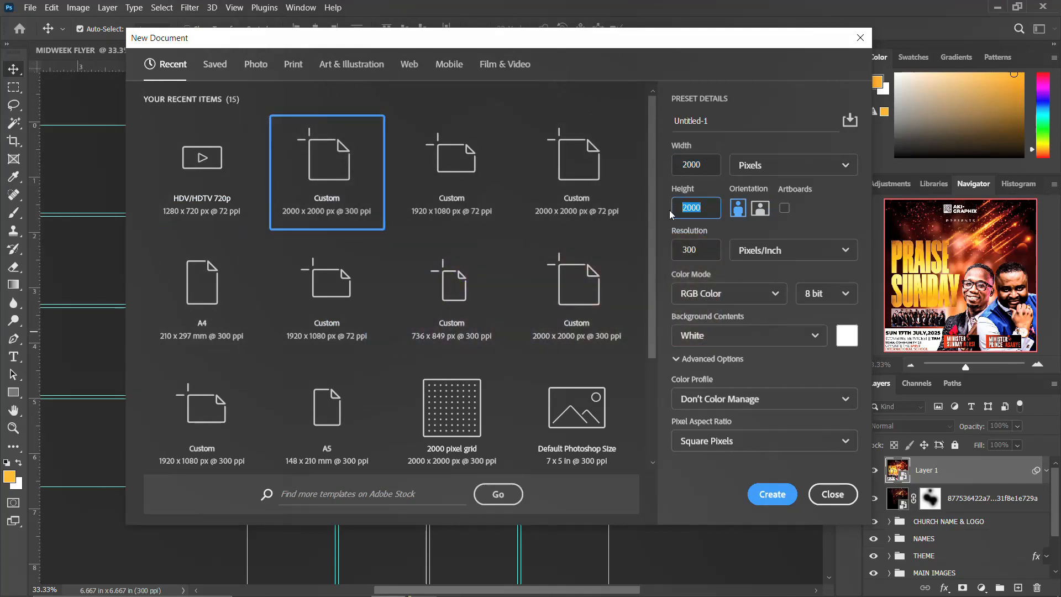
double_click(704, 251)
left_click(727, 120)
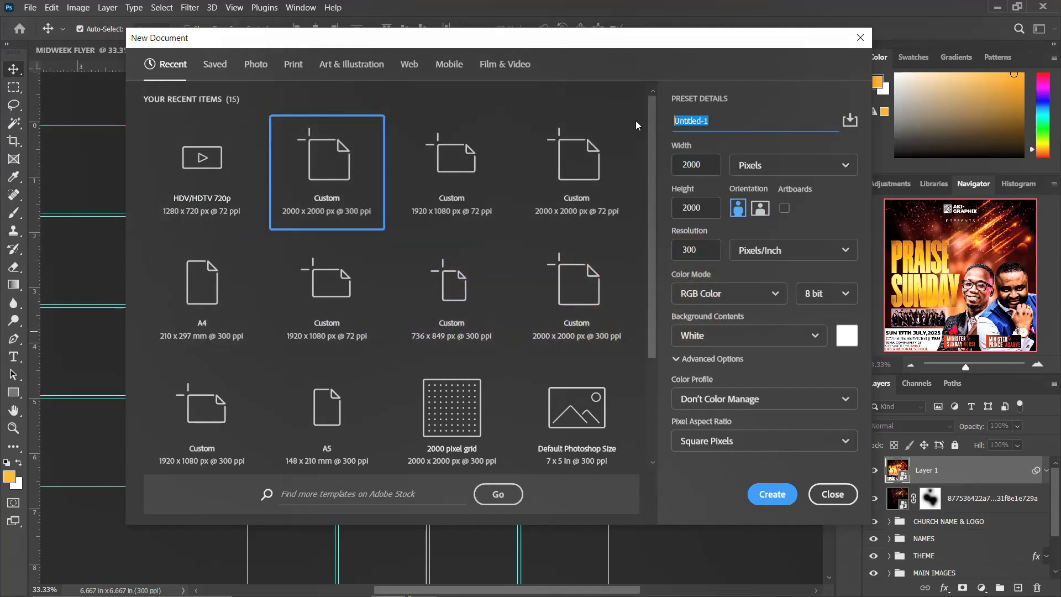
type("PRAISE SUNDAY CHURCH FLYER")
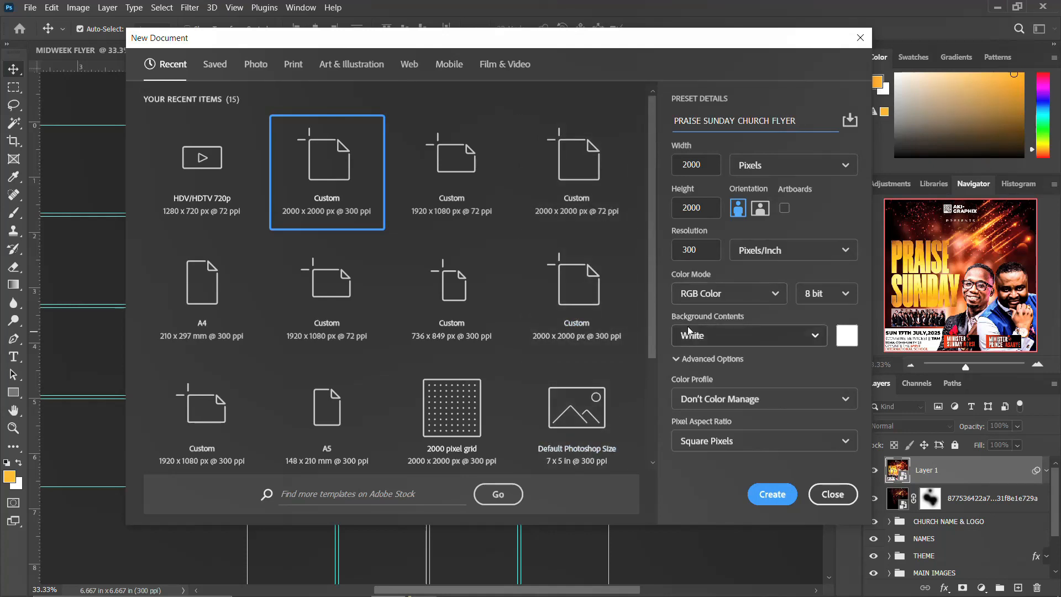
left_click(742, 296)
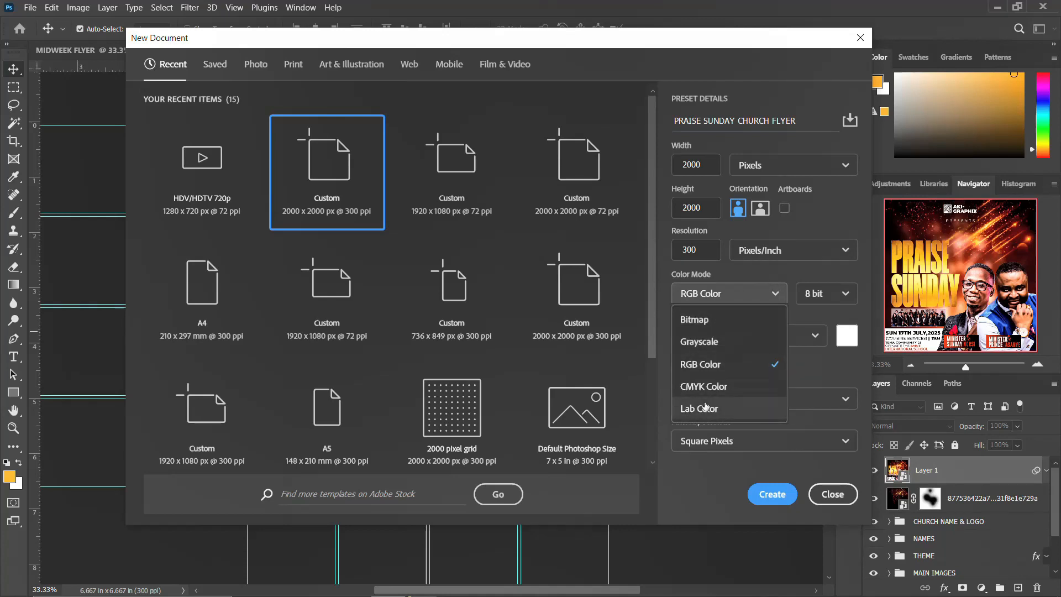
left_click(710, 366)
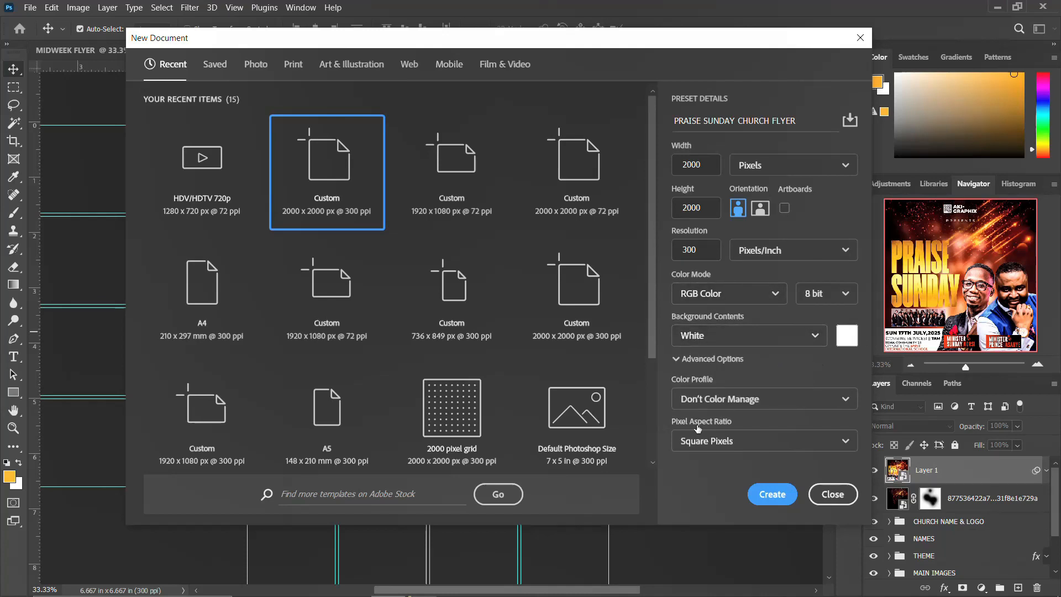
left_click(771, 495)
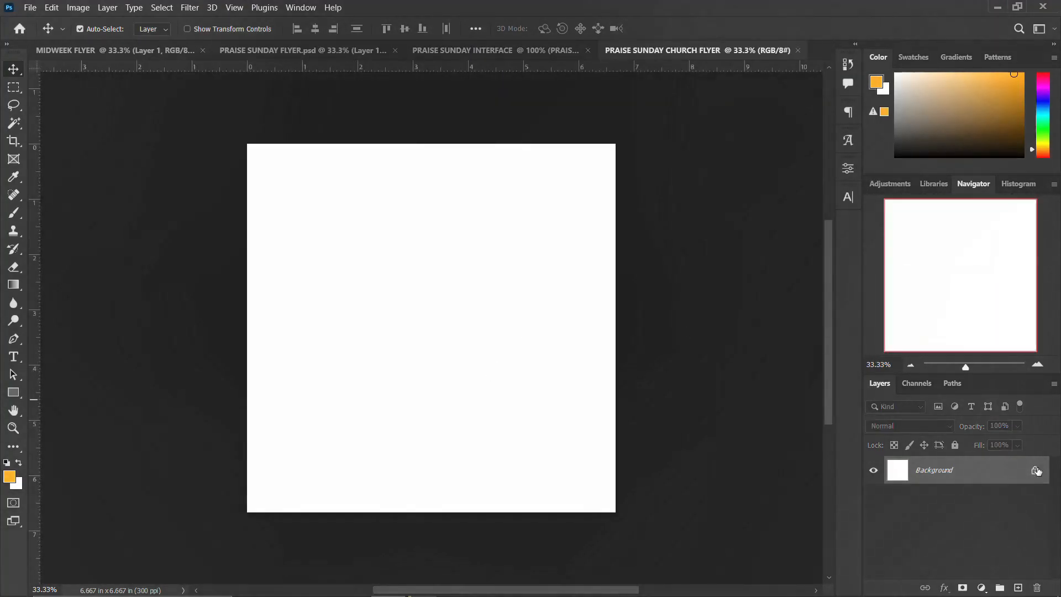
Unlock the Background layer so it becomes the editable Layer 0.
left_click(1036, 470)
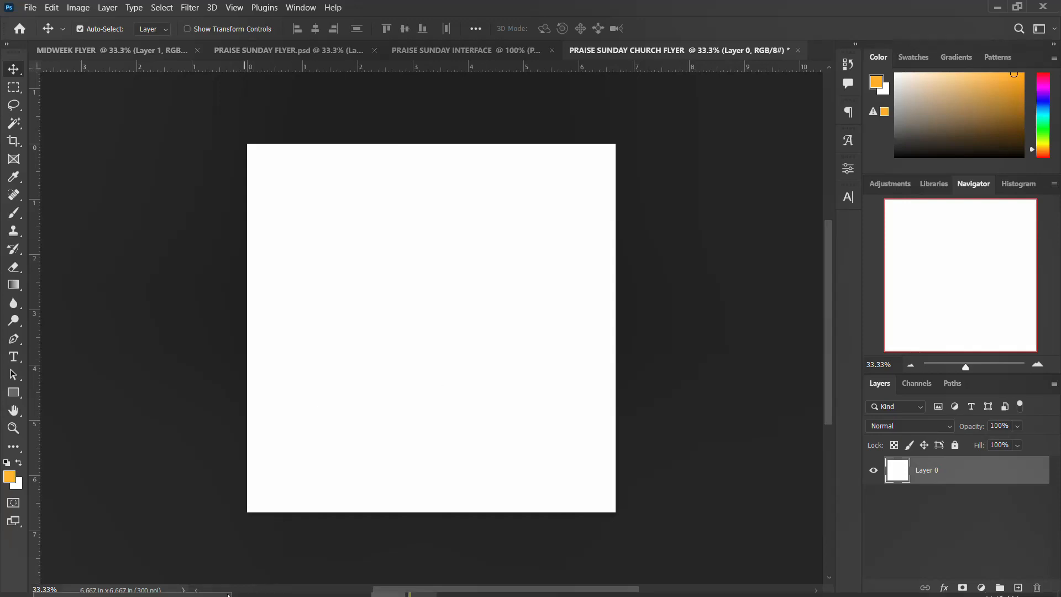
Place the glowing orange tunnel image from the flyer folder and scale it to fill the canvas.
mouse_move(286, 590)
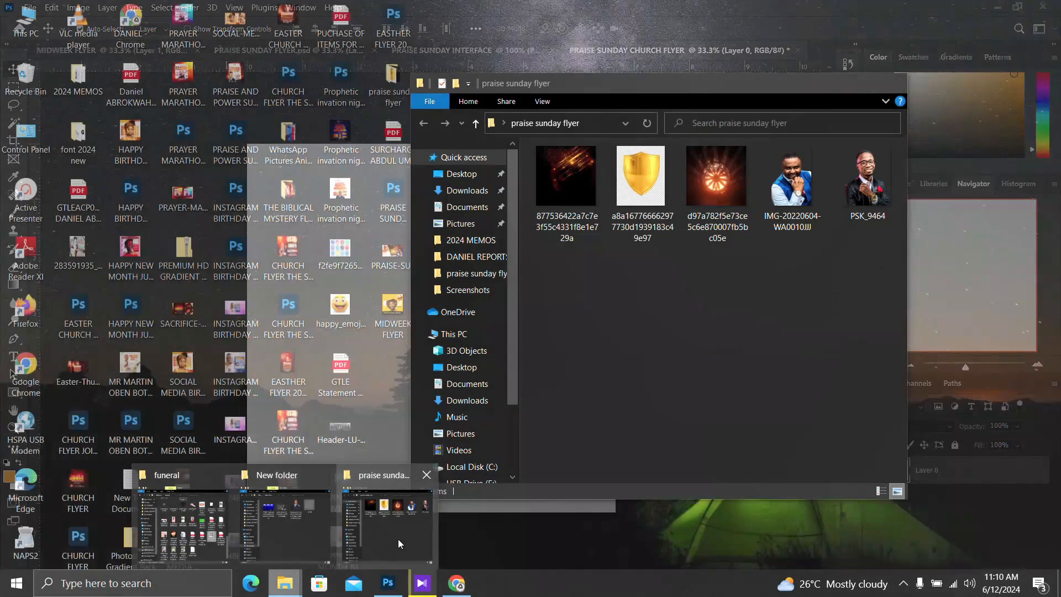
left_click(398, 538)
left_click_drag(707, 178, 334, 332)
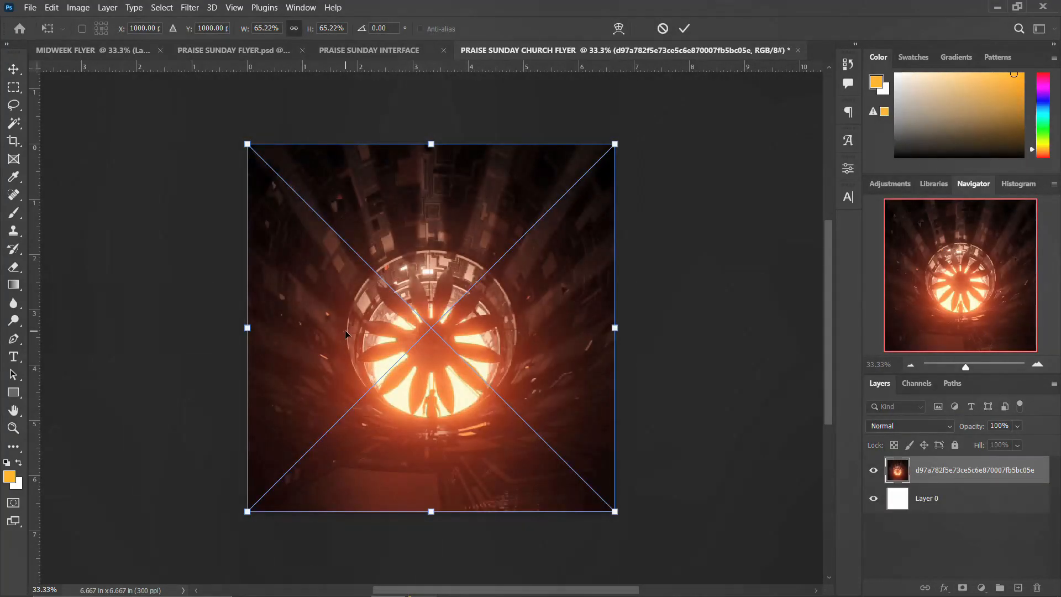
left_click_drag(613, 144, 666, 123)
key("Return")
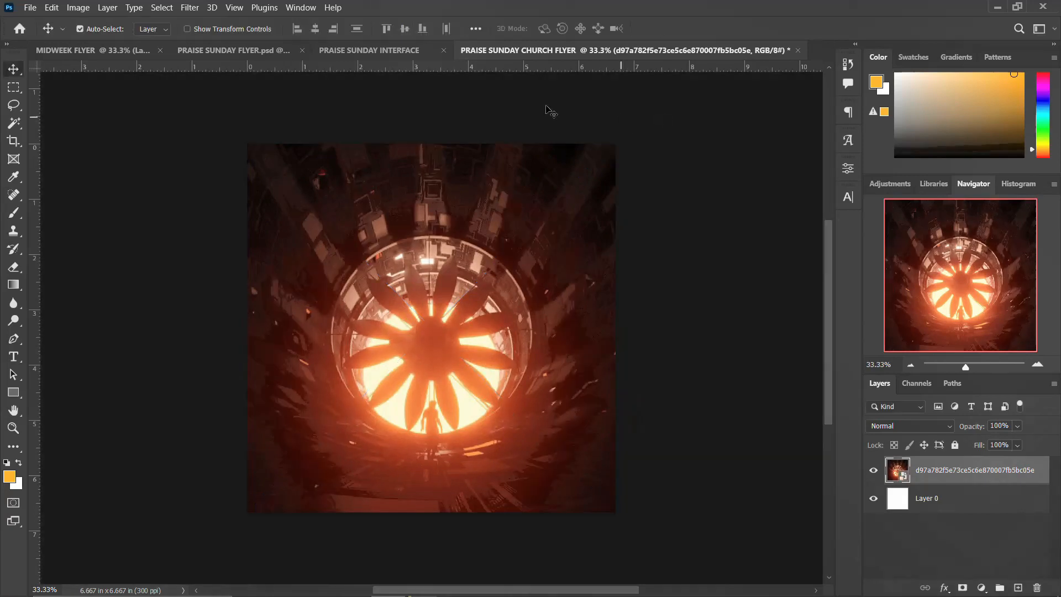
Apply a 30-pixel Gaussian Blur to the tunnel image.
left_click(192, 8)
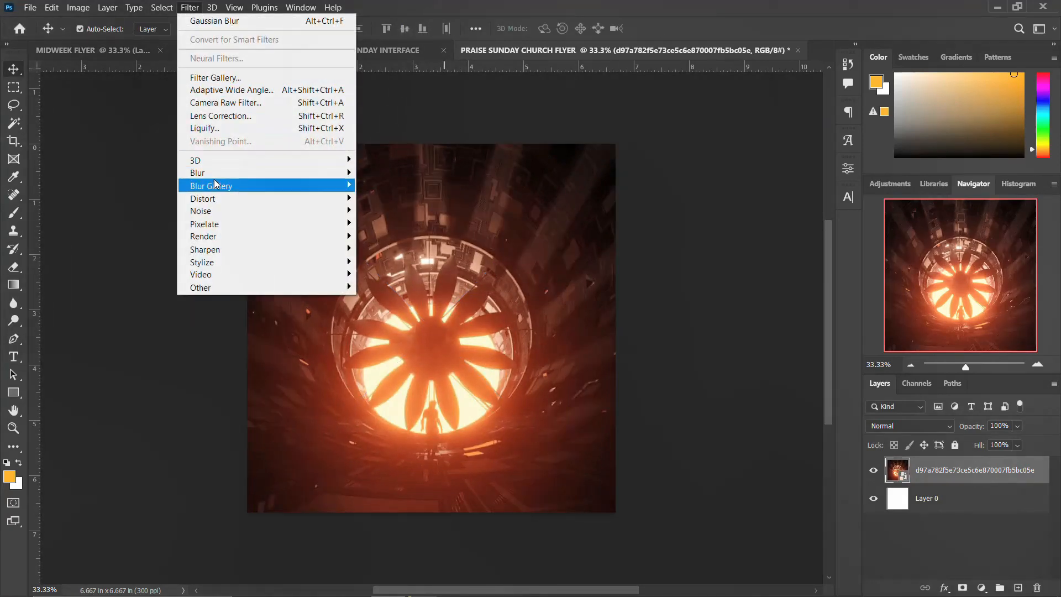
mouse_move(222, 174)
left_click(376, 224)
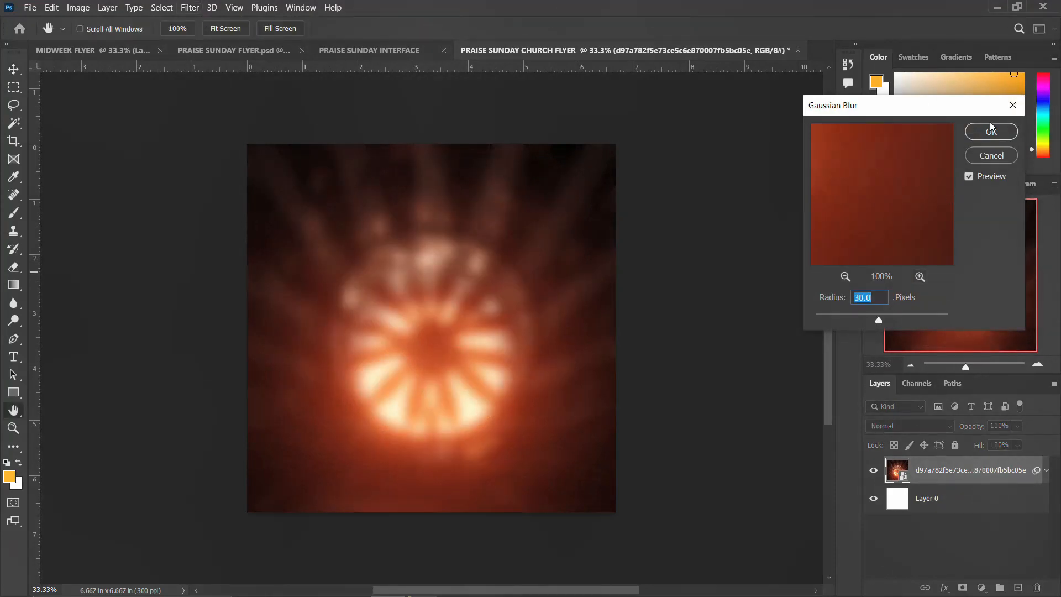
type("30")
key("Return")
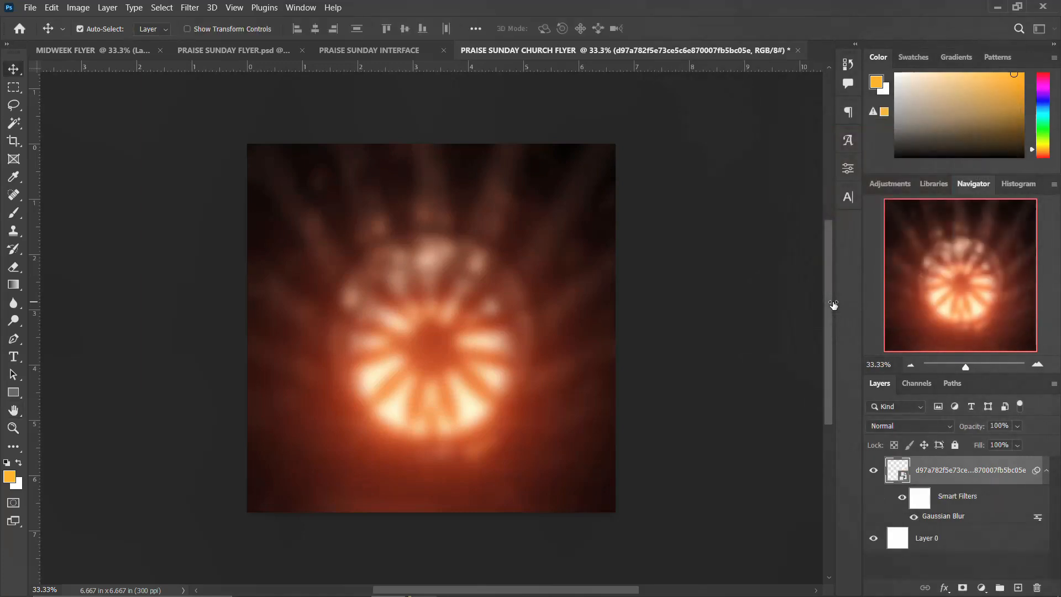
left_click(1048, 471)
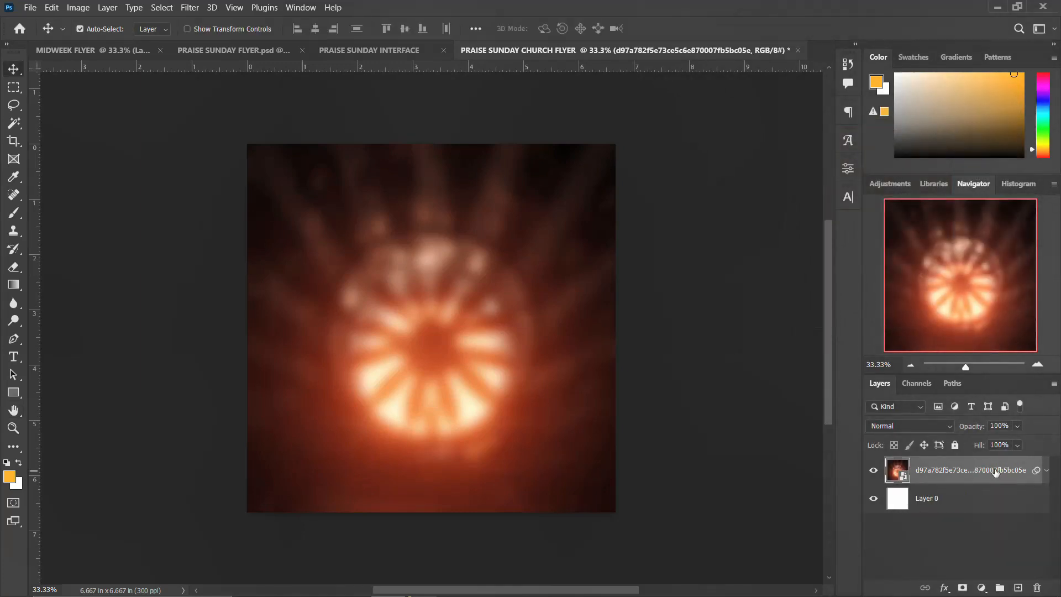
Group the tunnel image with Layer 0 in a group named BACKGROUND.
left_click(942, 504, "ctrl")
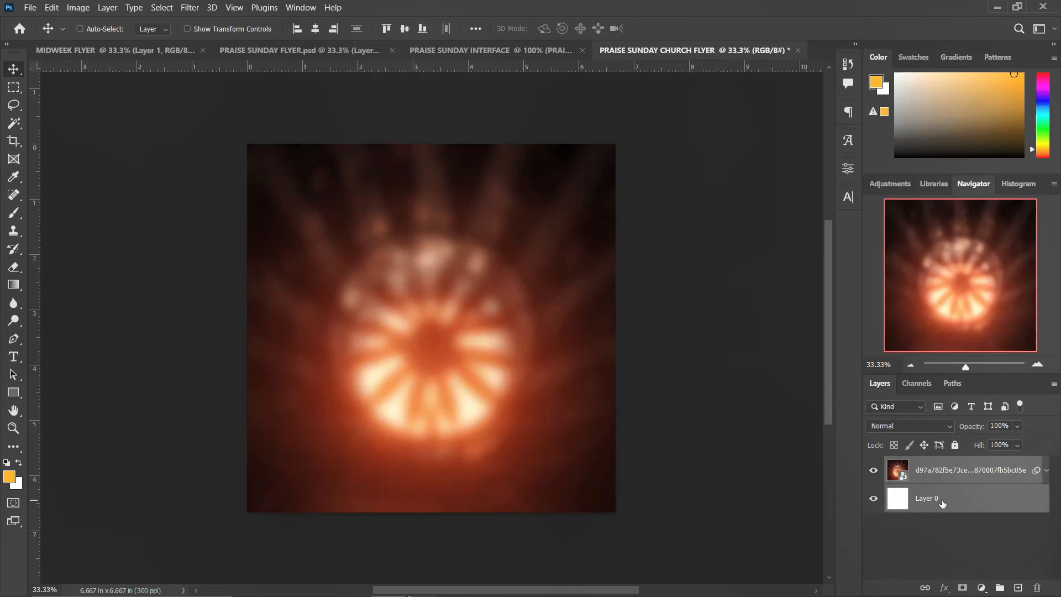
key("ctrl+g")
double_click(921, 465)
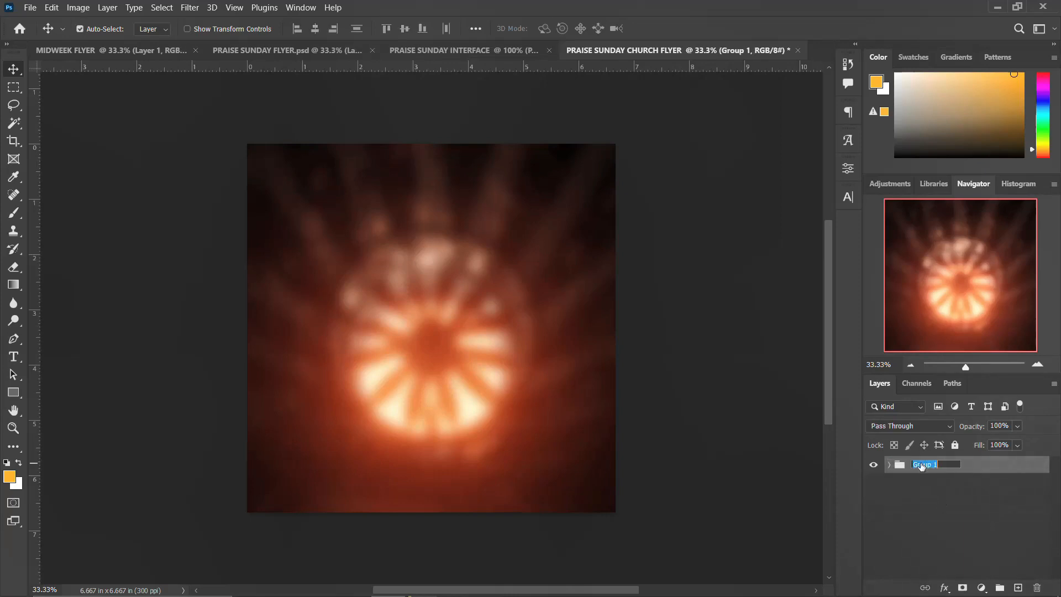
type("BACKGROUND")
key("Return")
left_click(878, 467)
left_click(877, 467)
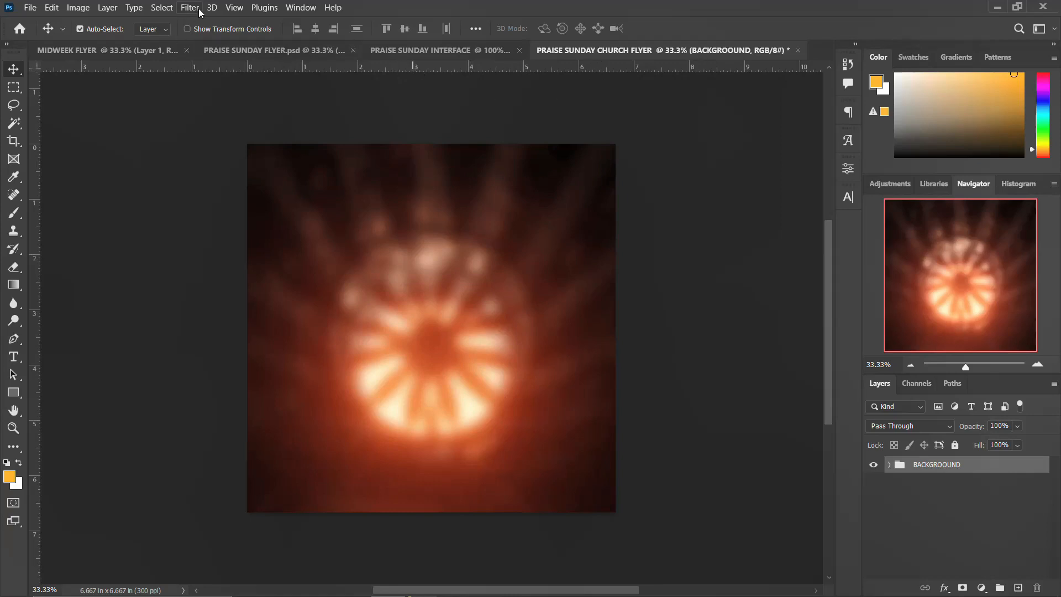
left_click(231, 12)
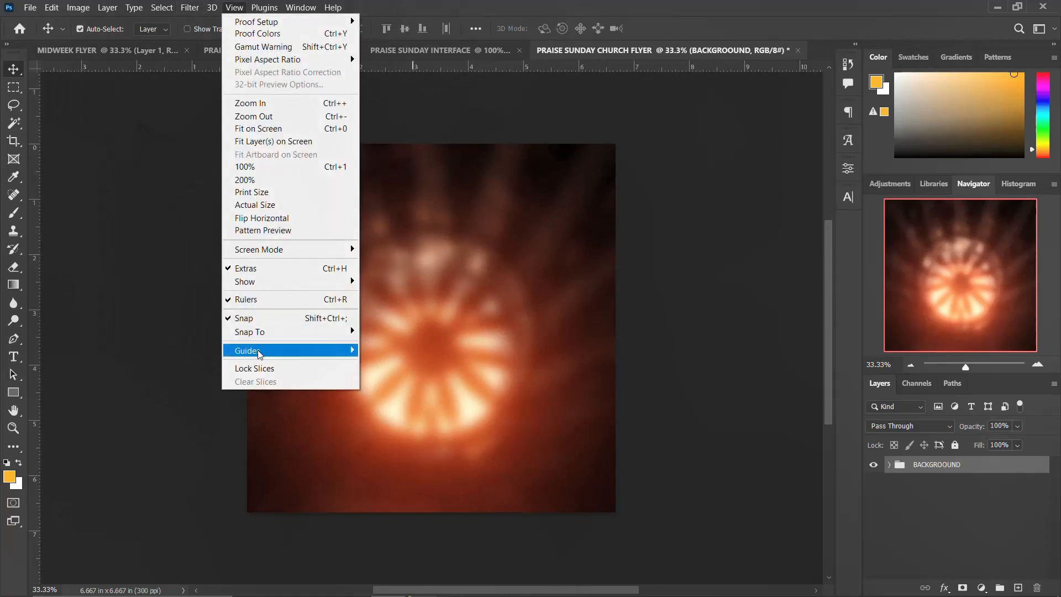
Add a guide layout of 4 columns and 4 rows with 0.067 in gutters and margins.
mouse_move(258, 350)
left_click(406, 439)
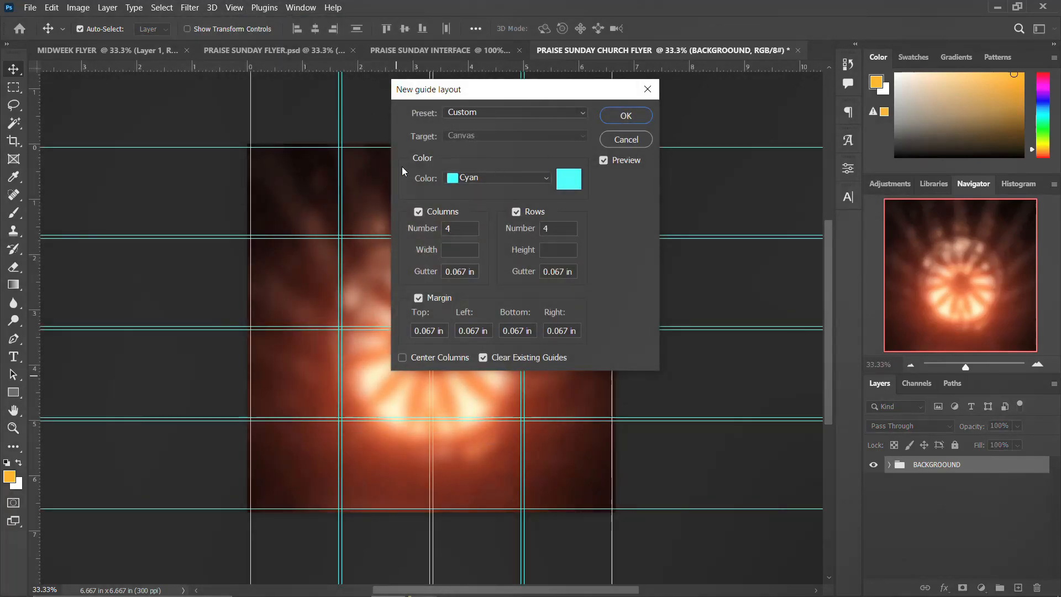
double_click(448, 229)
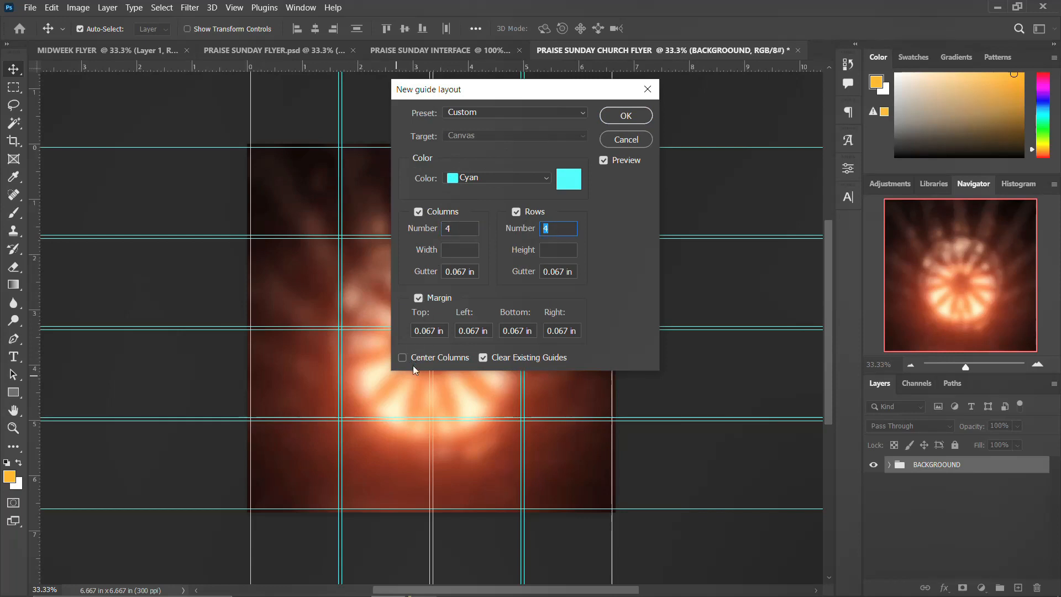
left_click(633, 115)
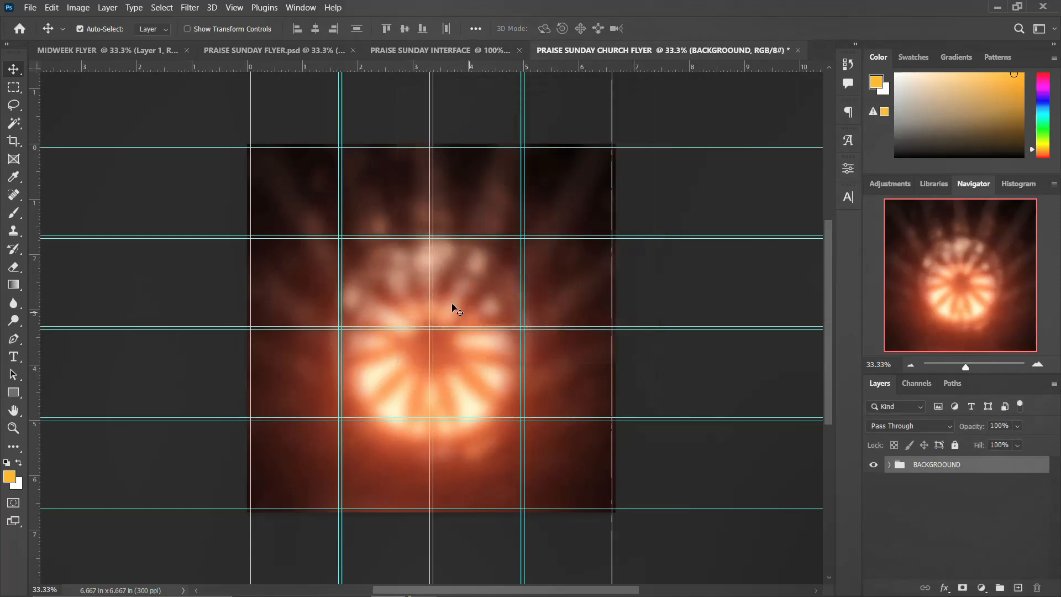
mouse_move(285, 594)
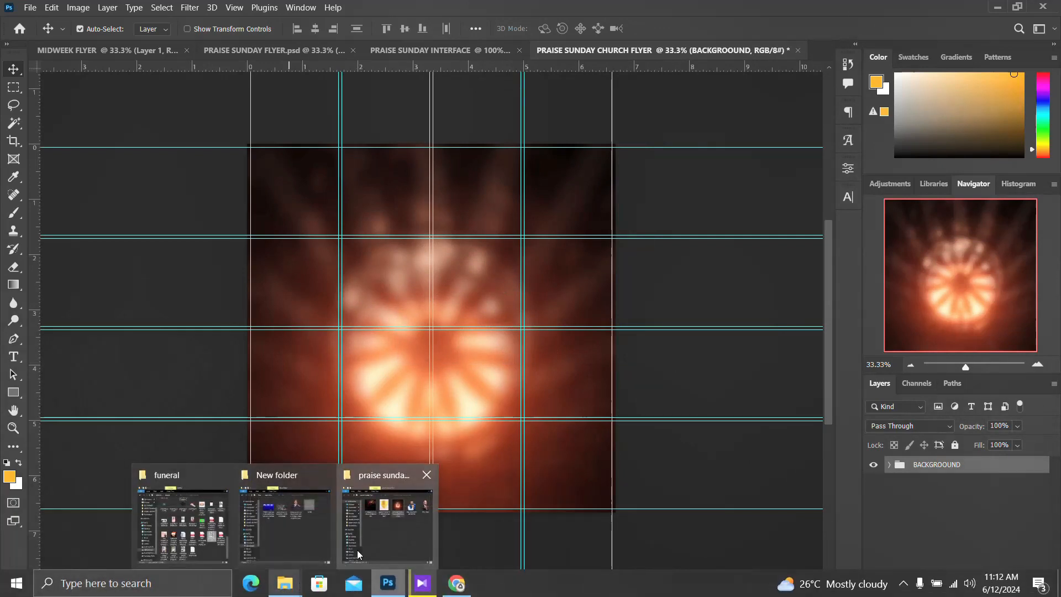
Place both minister portrait photos from the flyer folder onto the canvas.
left_click(387, 513)
left_click(793, 176)
left_click(873, 194, "ctrl")
left_click_drag(873, 194, 338, 380)
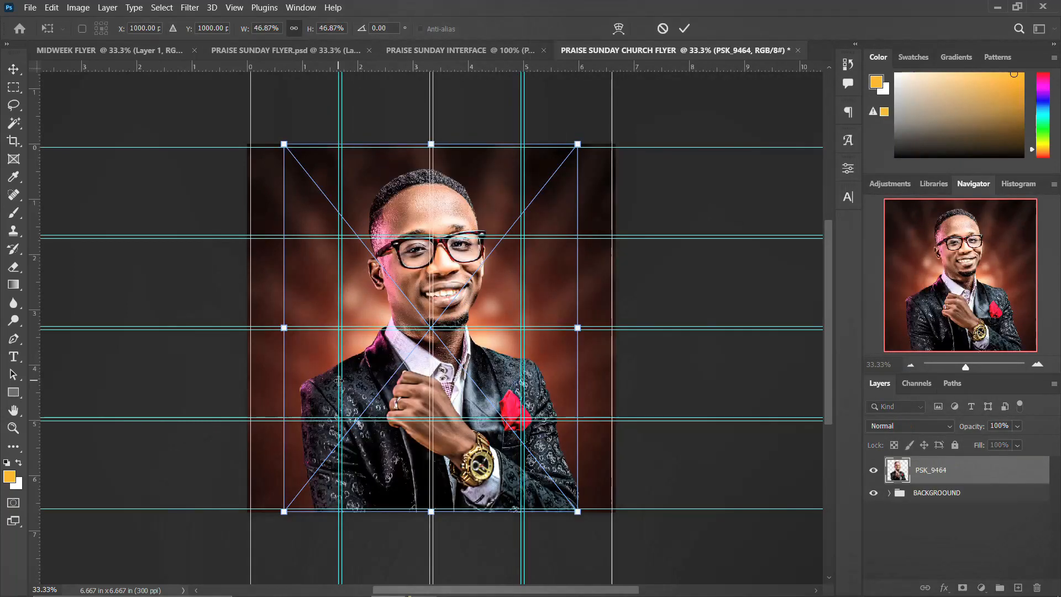
key("Return")
key("Return")
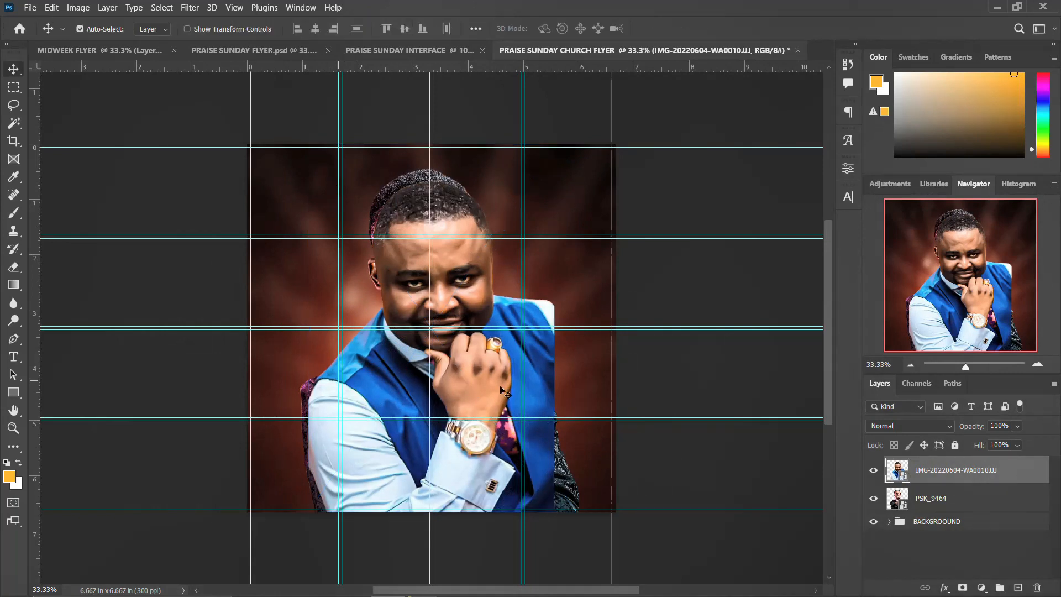
Scale both portraits to about 72% and move them to the lower right.
left_click(931, 500, "shift")
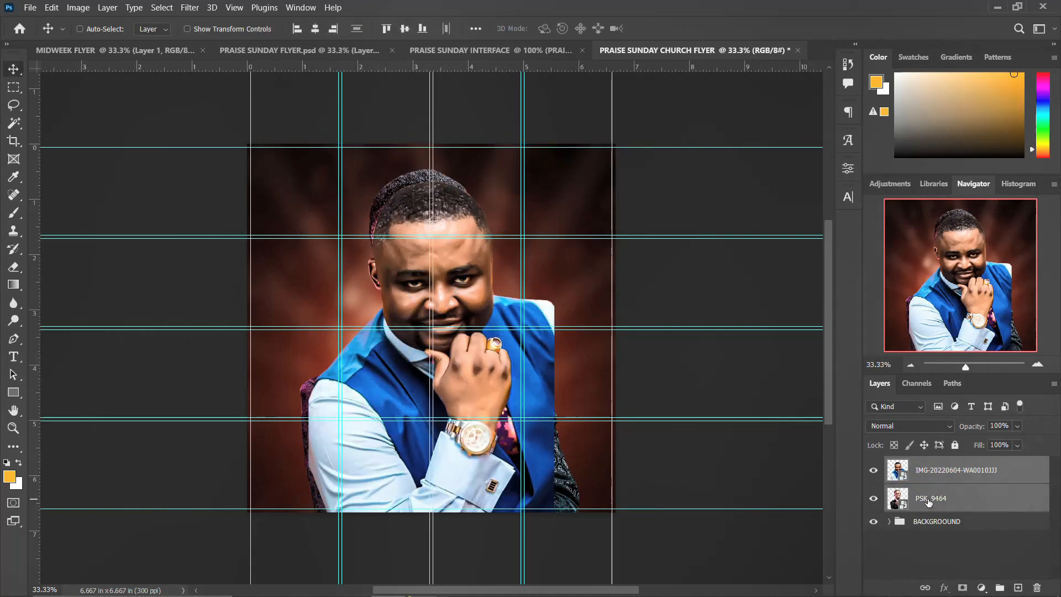
key("ctrl+t")
left_click_drag(576, 167, 531, 226)
left_click_drag(510, 387, 582, 442)
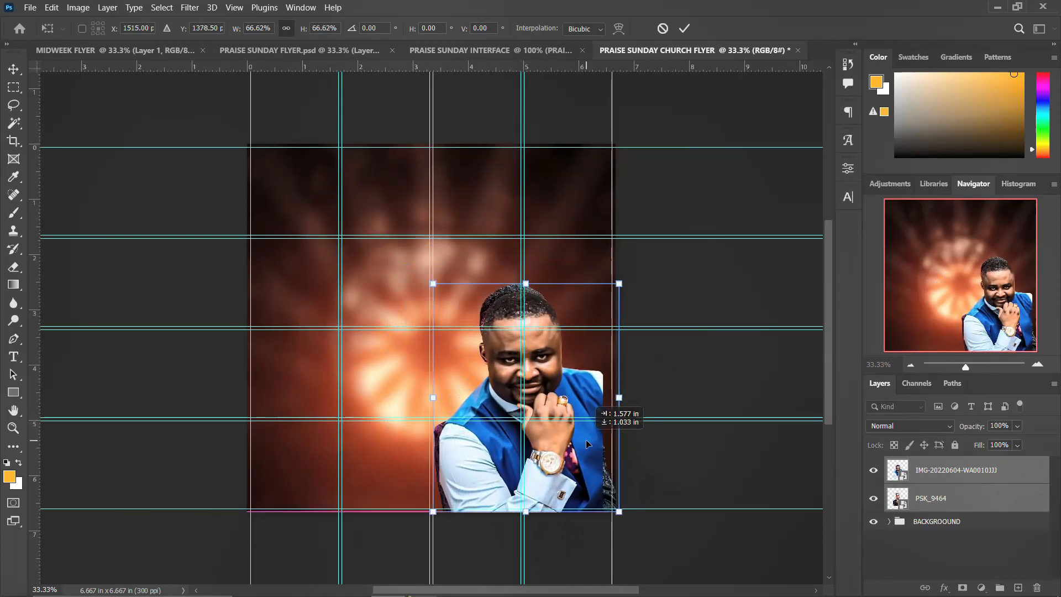
left_click_drag(617, 284, 635, 263)
key("Return")
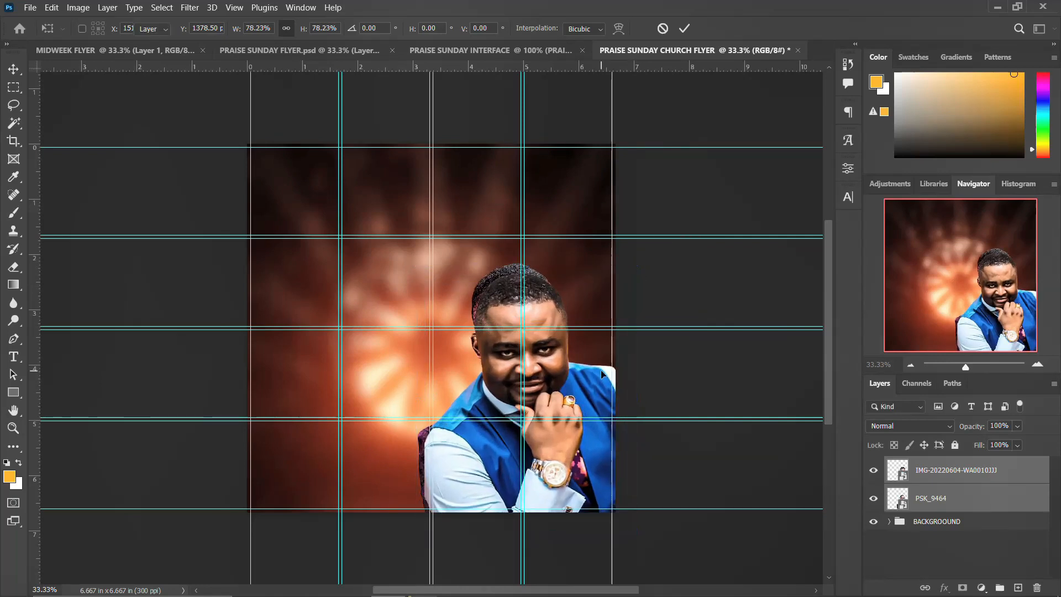
Shift the glasses portrait left and keep the man in blue stacked in front.
left_click(941, 475)
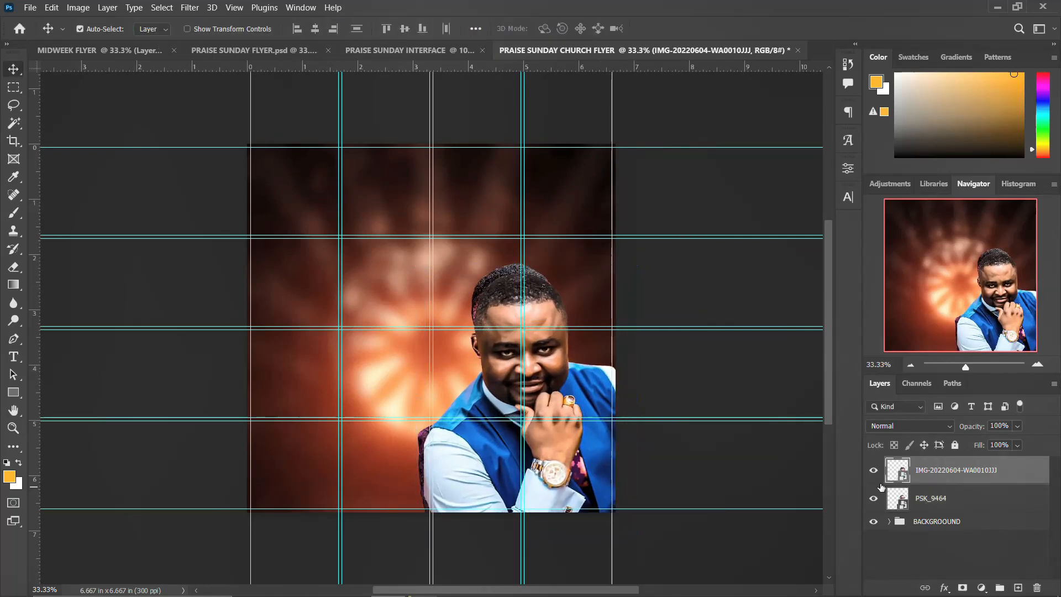
left_click(873, 470)
left_click(873, 470)
left_click_drag(944, 500, 942, 458)
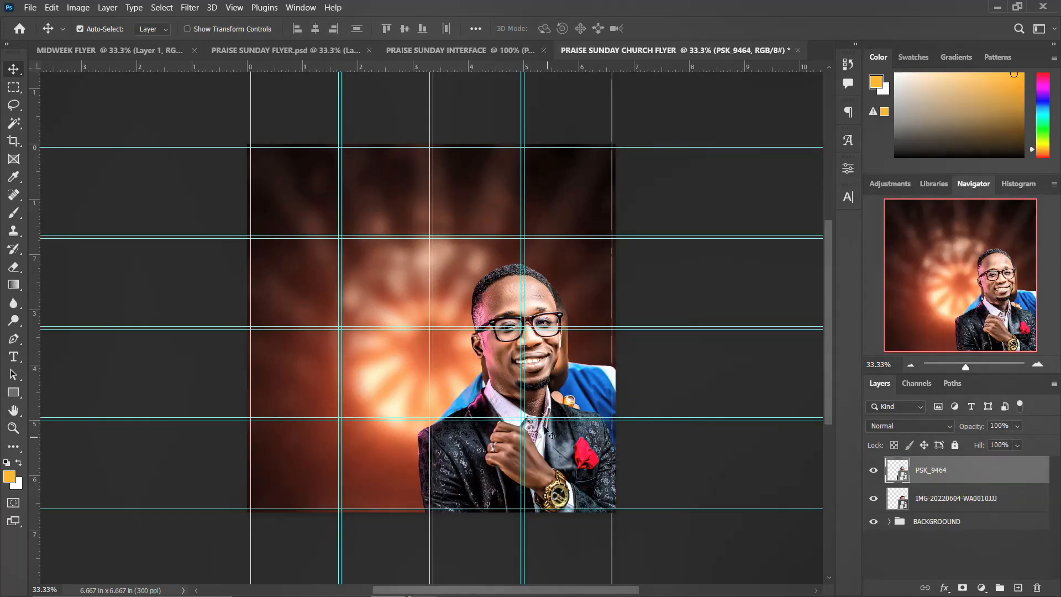
left_click_drag(541, 406, 471, 410)
left_click(939, 500)
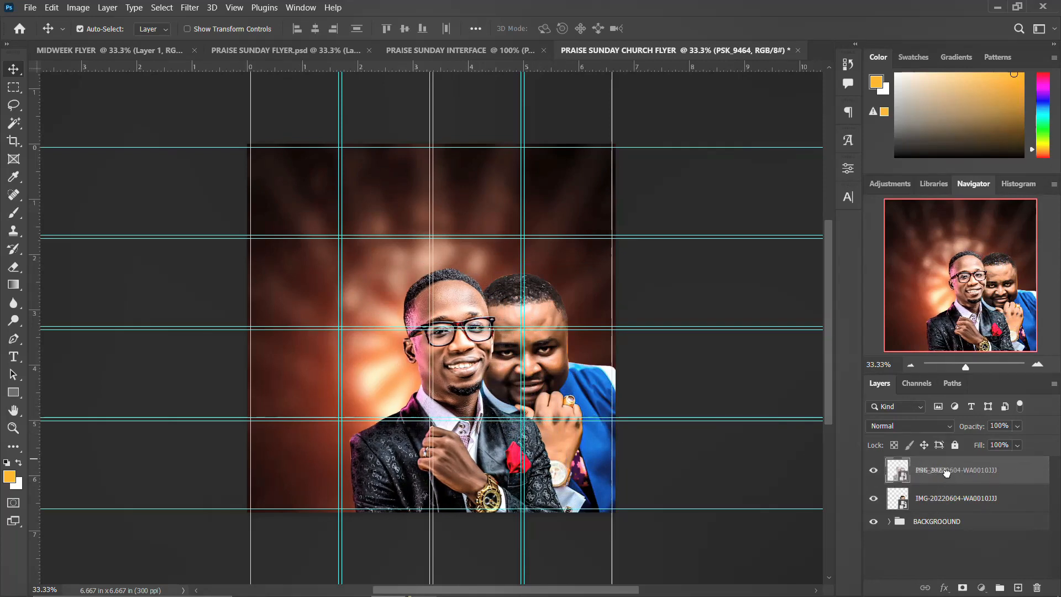
left_click_drag(959, 503, 958, 460)
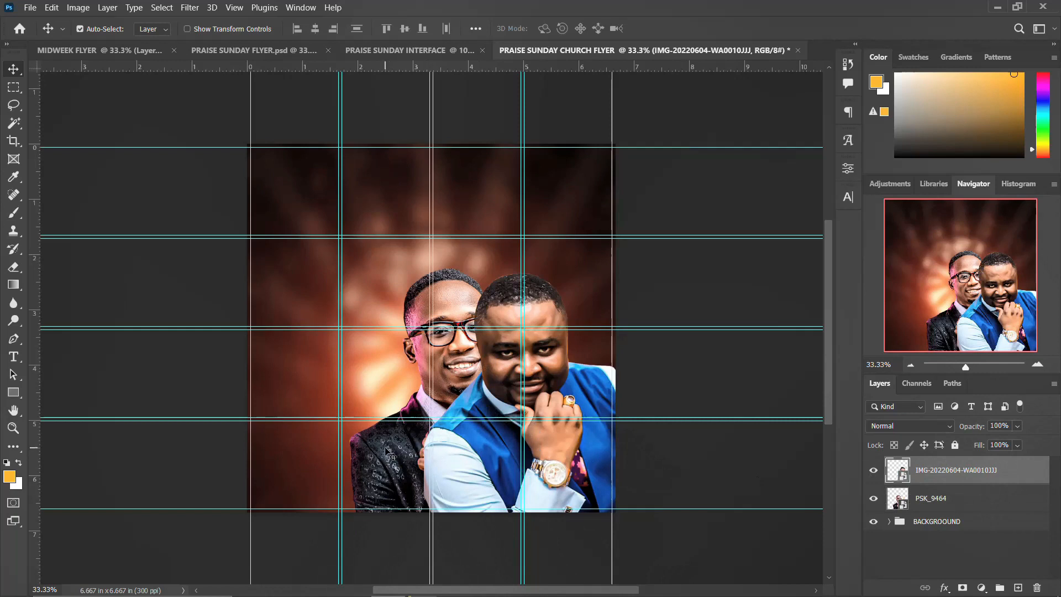
Nudge both portraits slightly to the right together.
left_click(917, 500, "shift")
key("ctrl+t")
left_click_drag(551, 469, 566, 470)
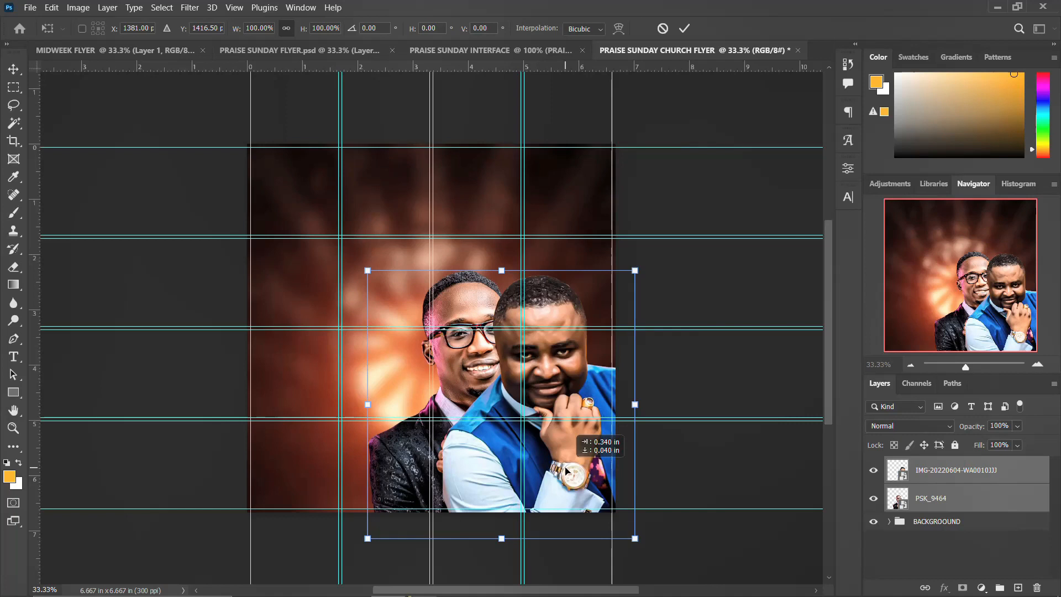
key("Return")
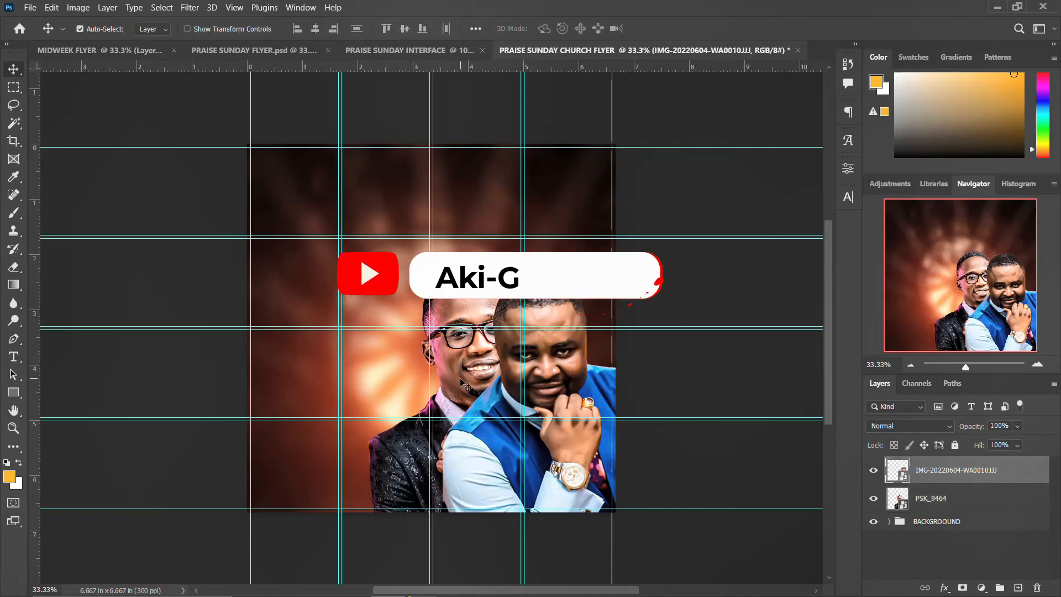
Flip the glasses portrait horizontally and move it slightly left and down.
left_click(960, 504)
key("ctrl+t")
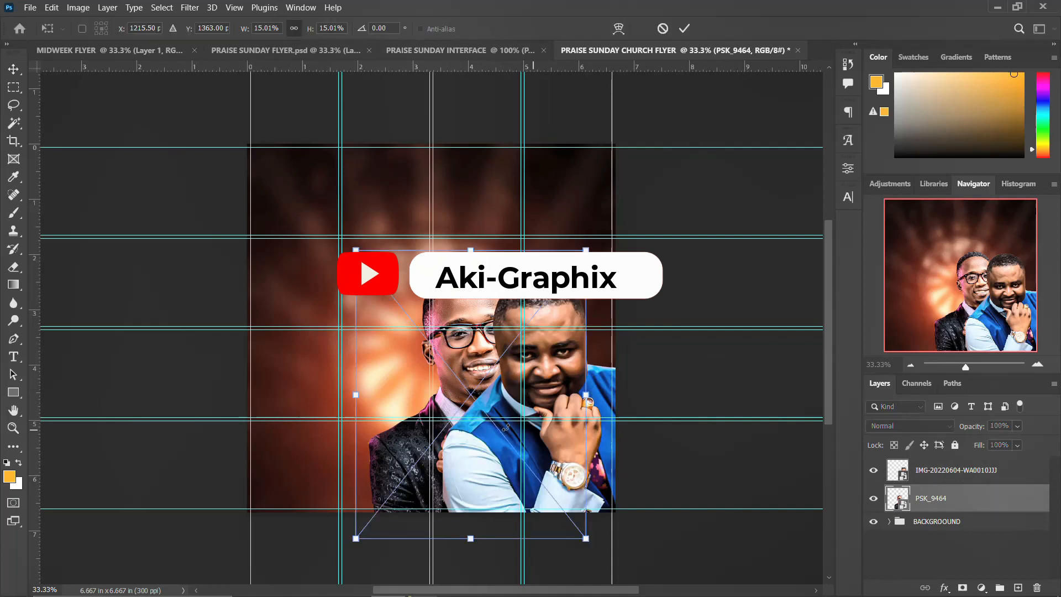
right_click(453, 406)
left_click(475, 376)
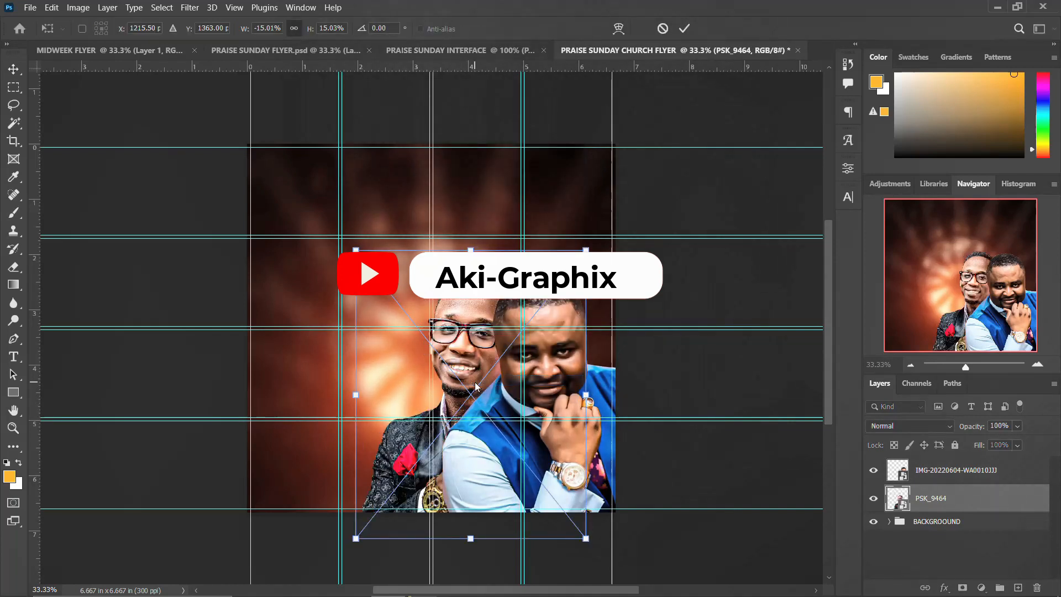
left_click_drag(475, 384, 443, 377)
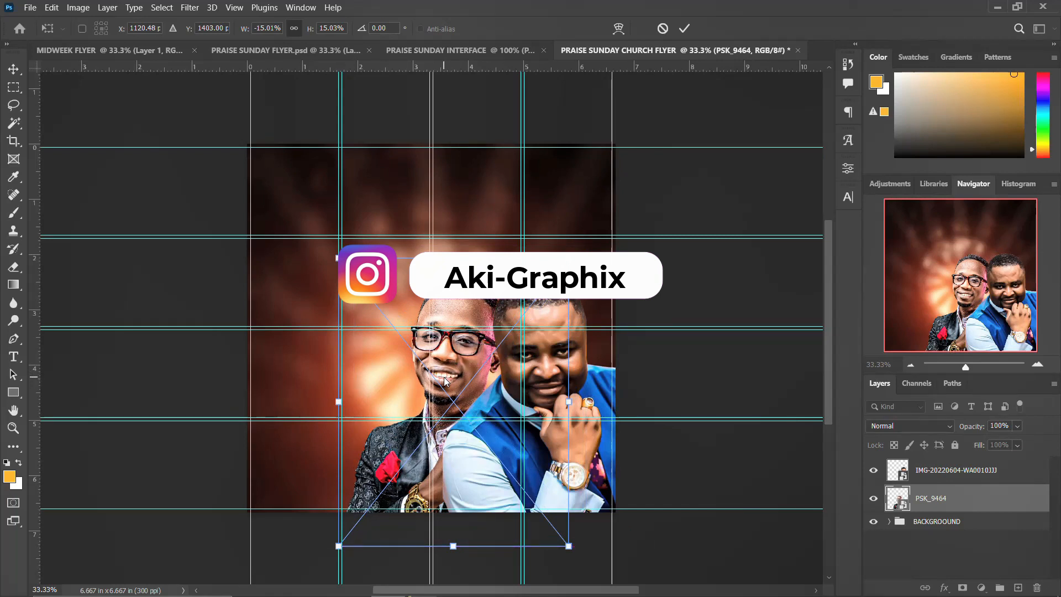
key("Return")
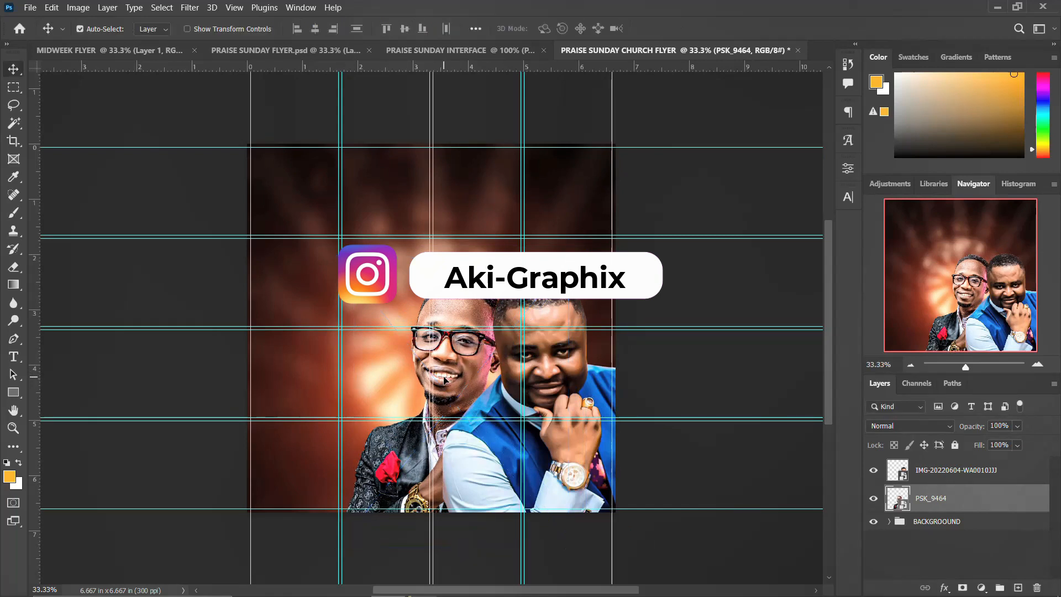
Draw a Triangle 1 shape near the bottom of the flyer.
left_click(939, 470)
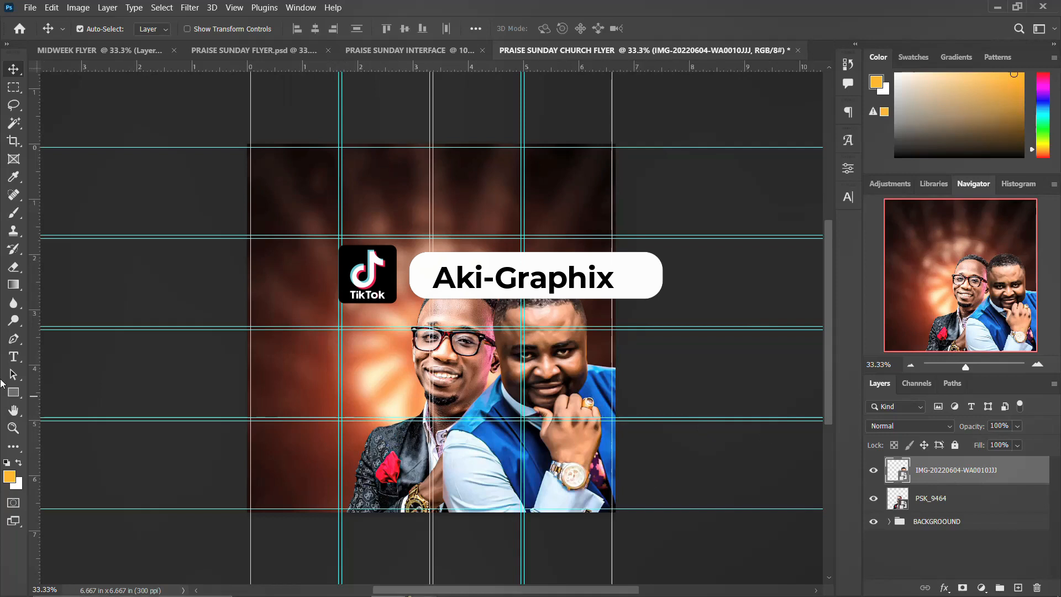
key("u")
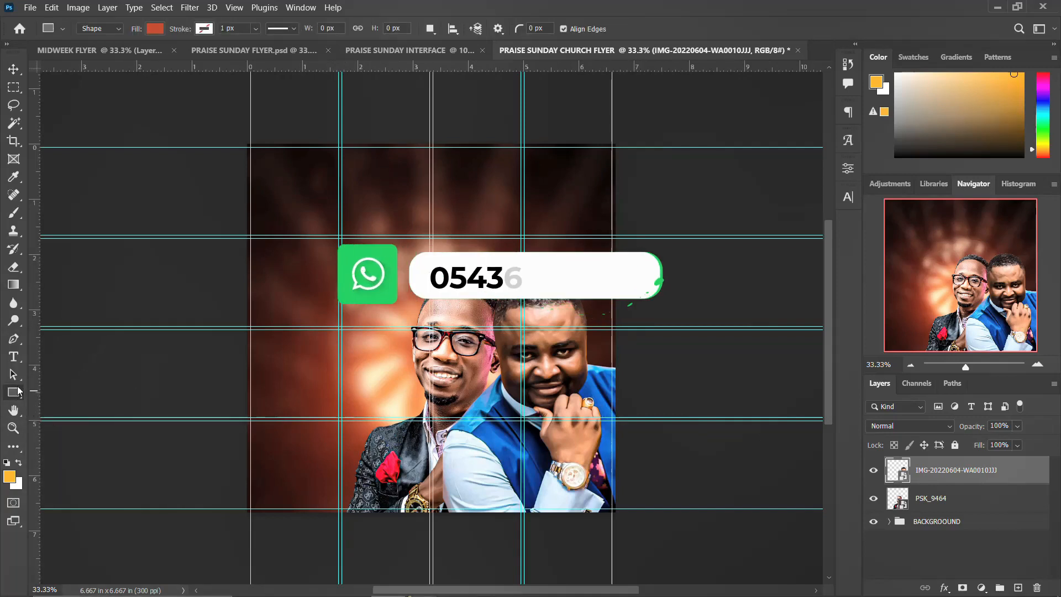
key("shift+u")
key("shift+u")
left_click_drag(388, 462, 462, 495)
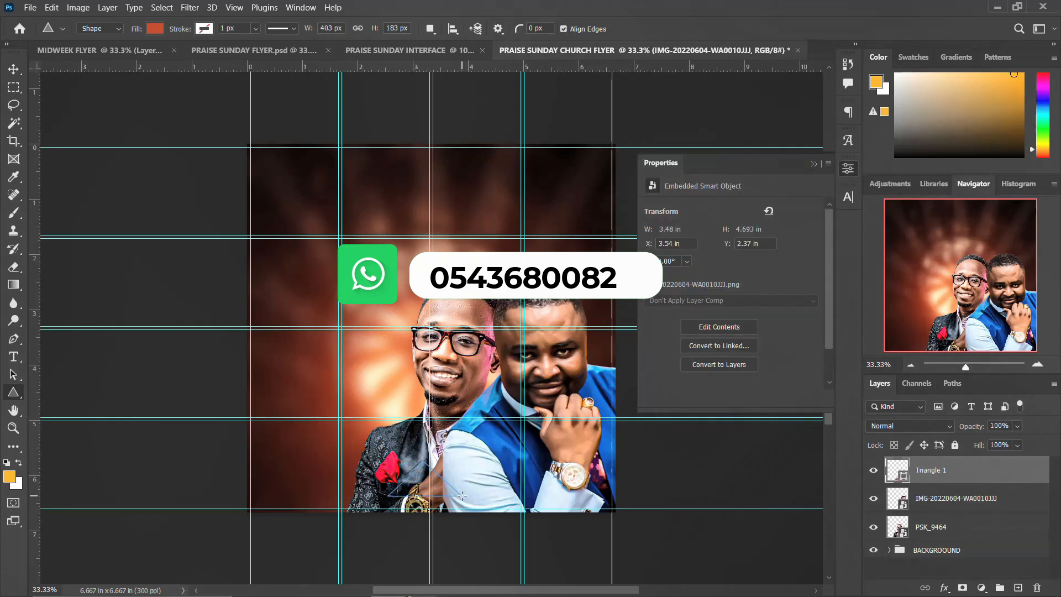
Replace the triangle with a 460 × 185 px rectangle near the flyer's bottom.
key("ctrl+z")
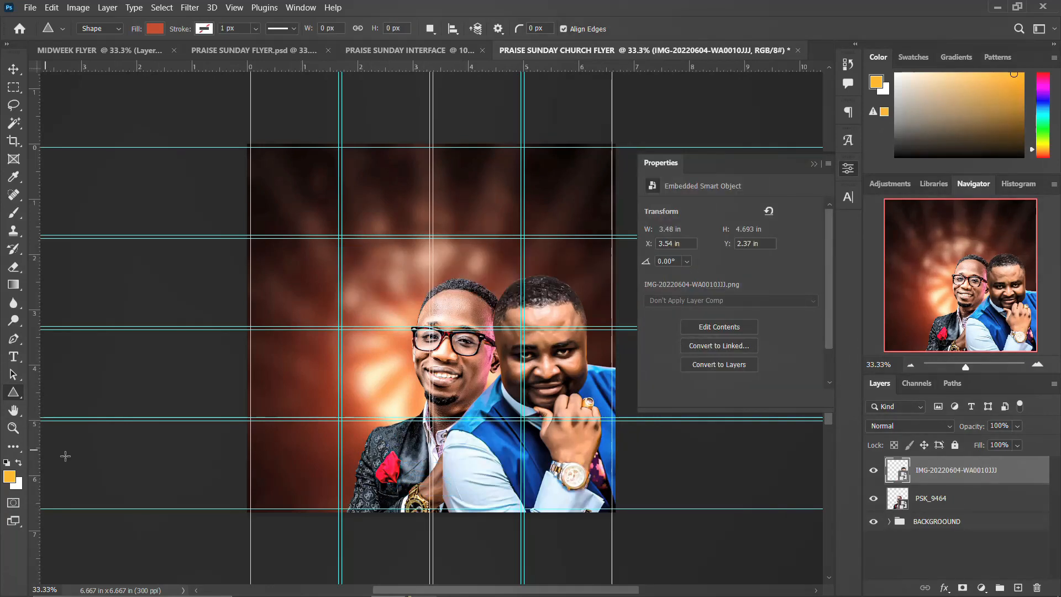
right_click(11, 394)
left_click(77, 392)
left_click_drag(383, 465, 459, 500)
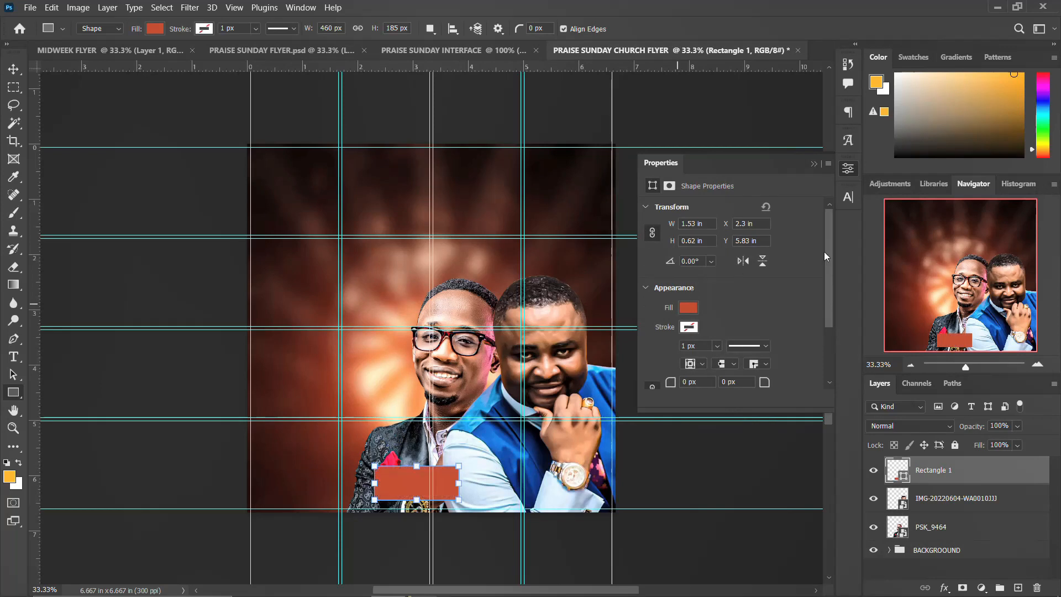
left_click(844, 171)
Give Rectangle 1 a red-to-black Gradient Overlay style.
left_click(943, 588)
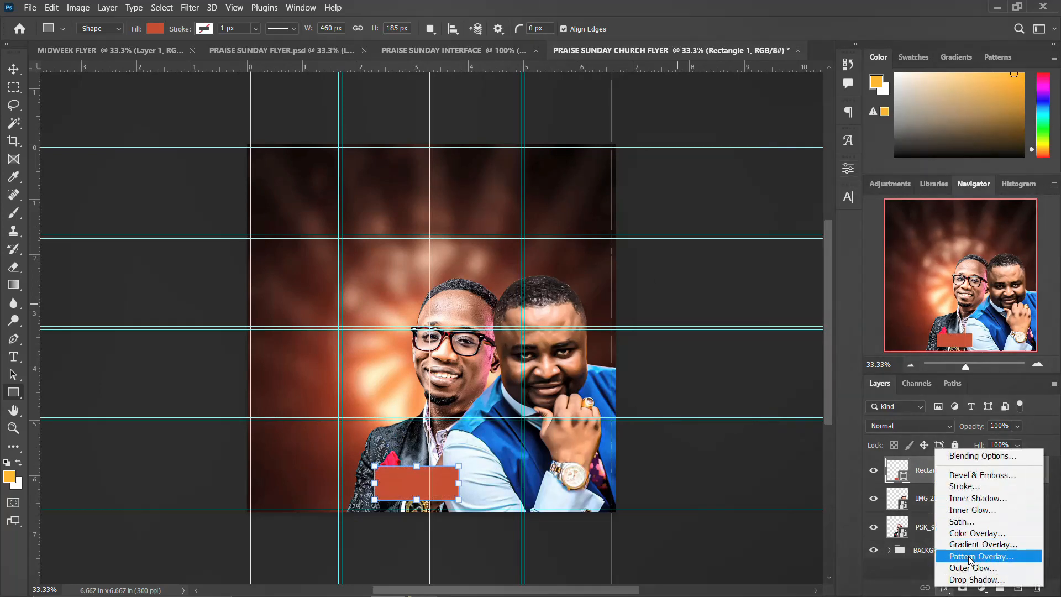
key("Escape")
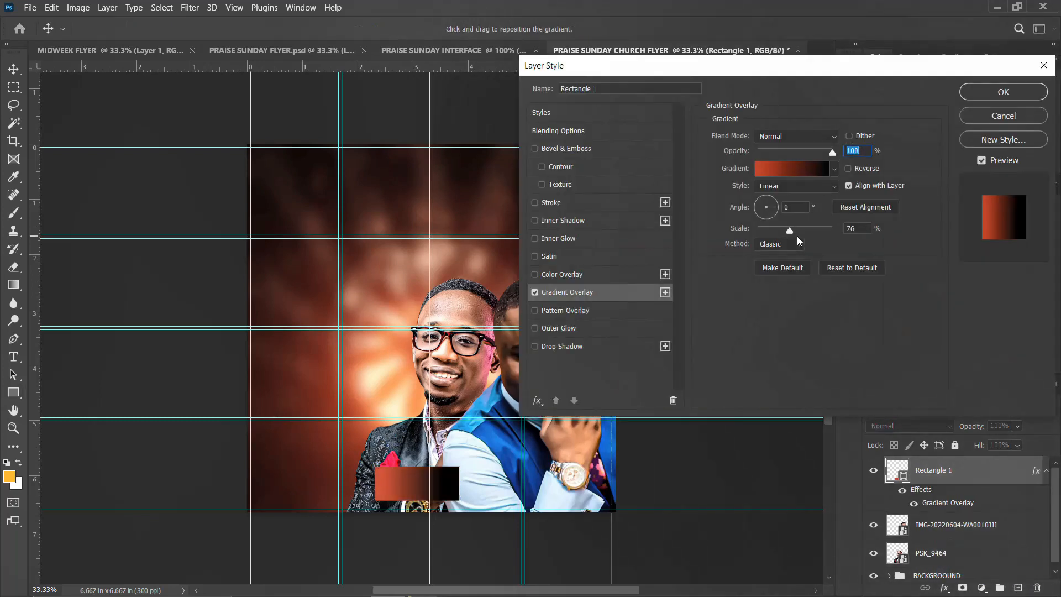
left_click(983, 92)
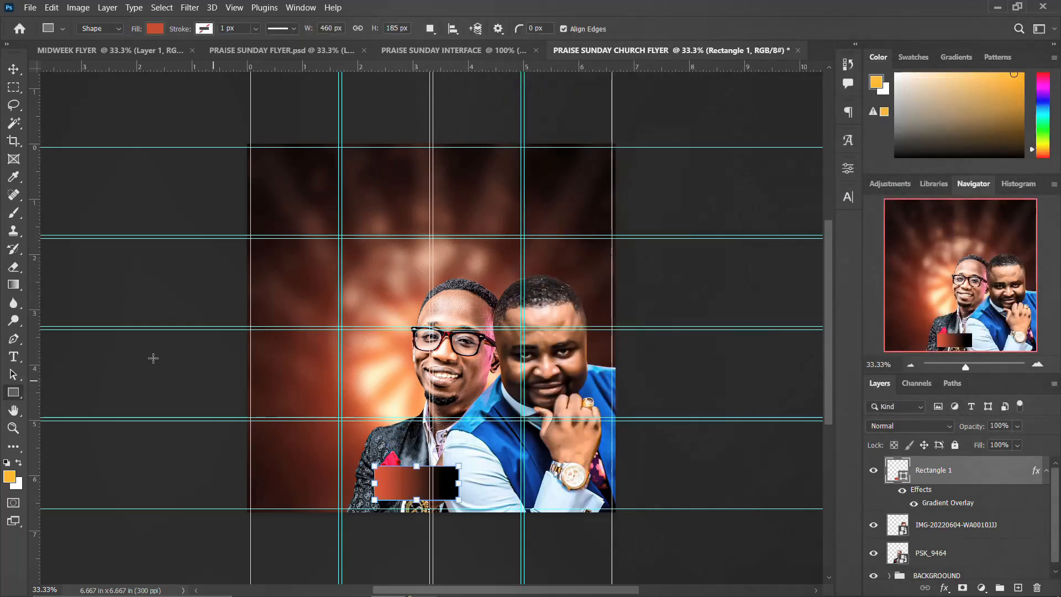
left_click(13, 69)
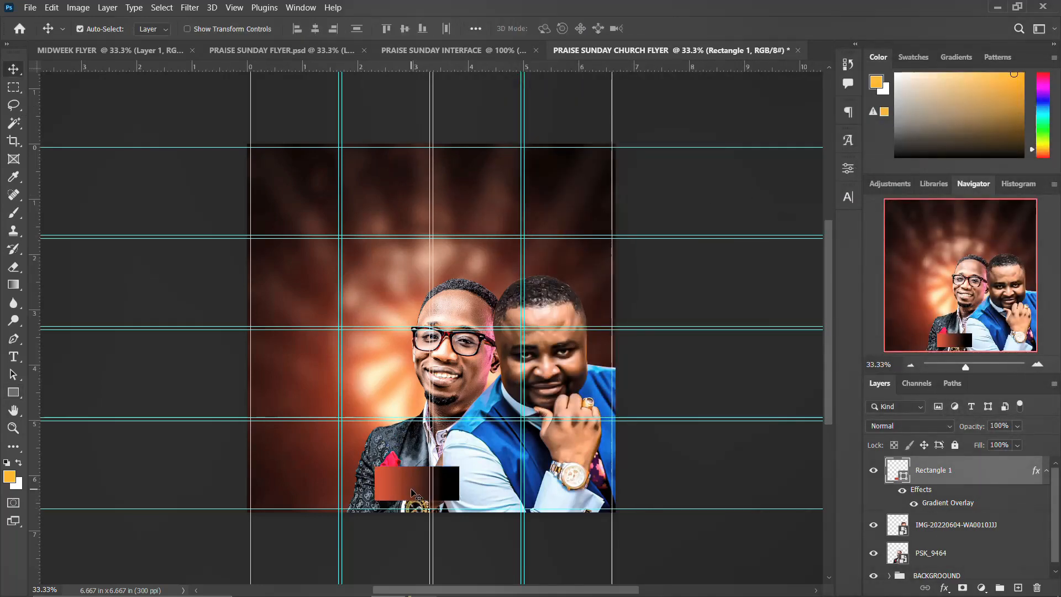
Add a text layer beside the portrait containing the pasted minister's name title.
key("t")
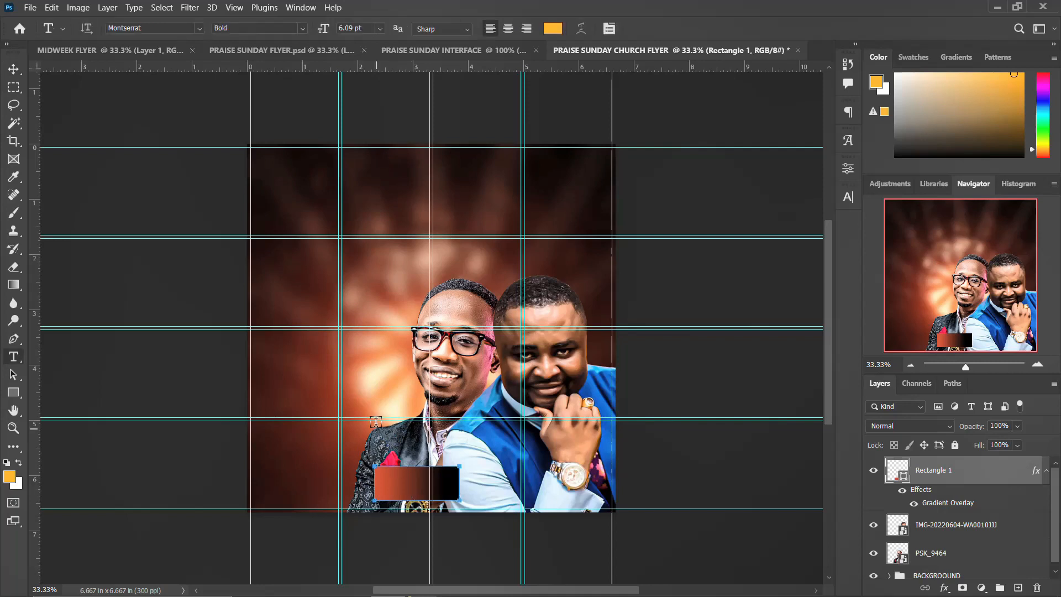
left_click(381, 365)
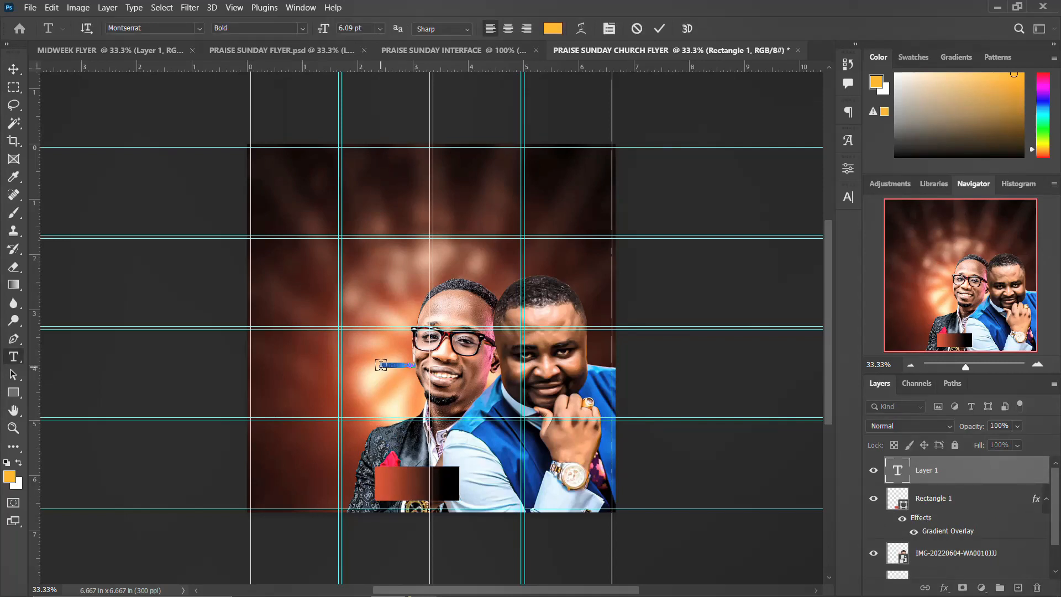
type("M")
key("ctrl+v")
key("ctrl+Return")
Make the title white Gobold Bold and move it down onto the gradient bar.
left_click(848, 197)
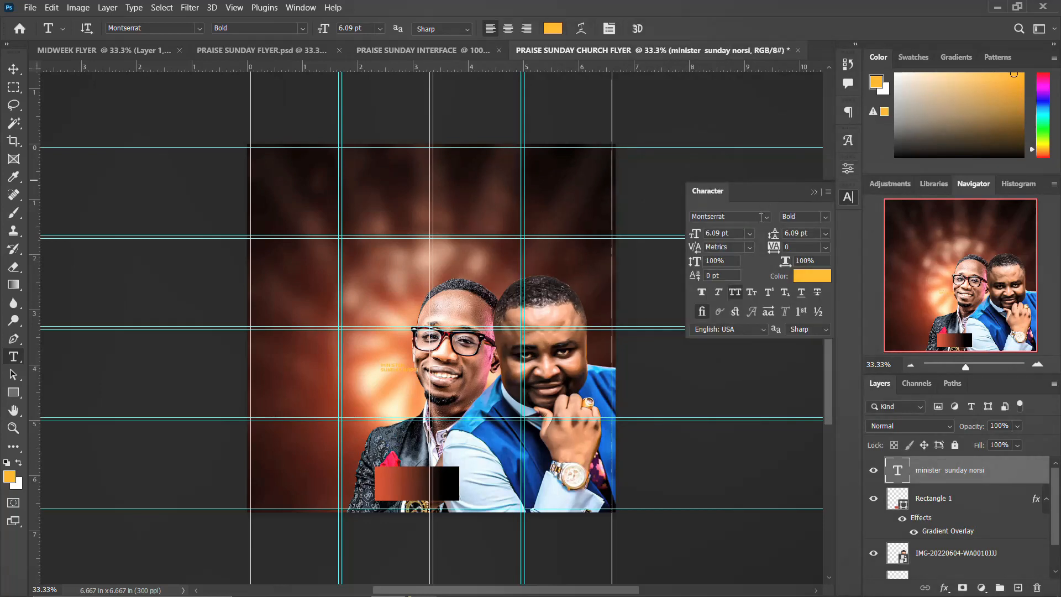
left_click(767, 217)
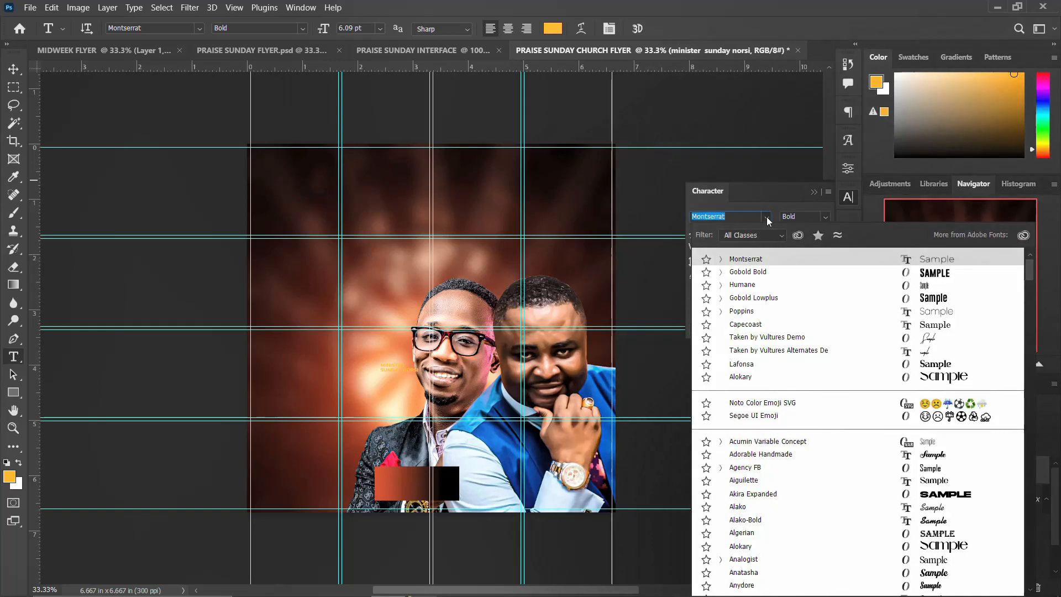
left_click(744, 273)
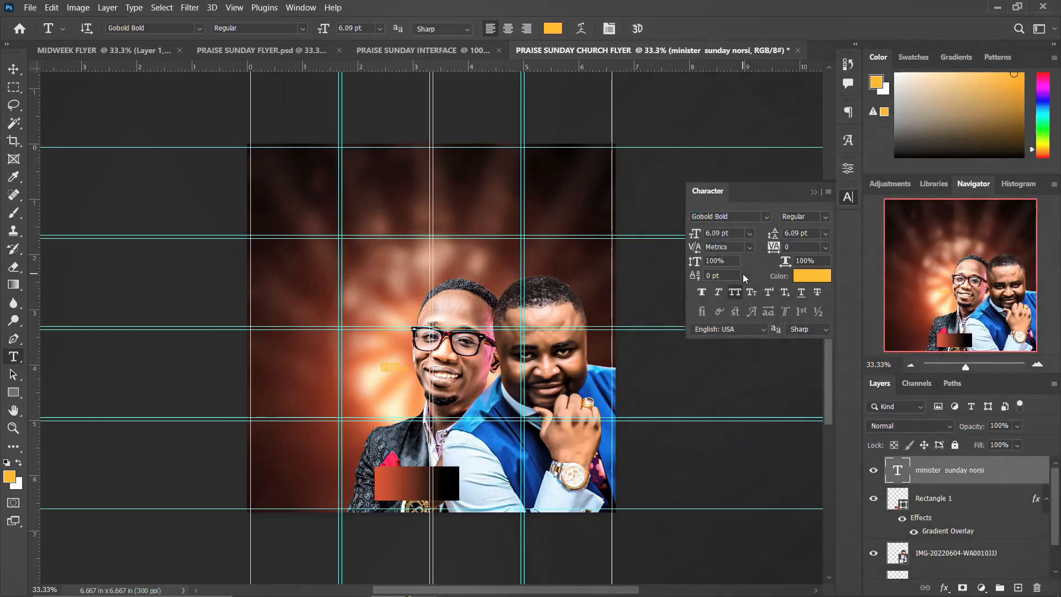
left_click(800, 276)
left_click_drag(655, 242, 628, 181)
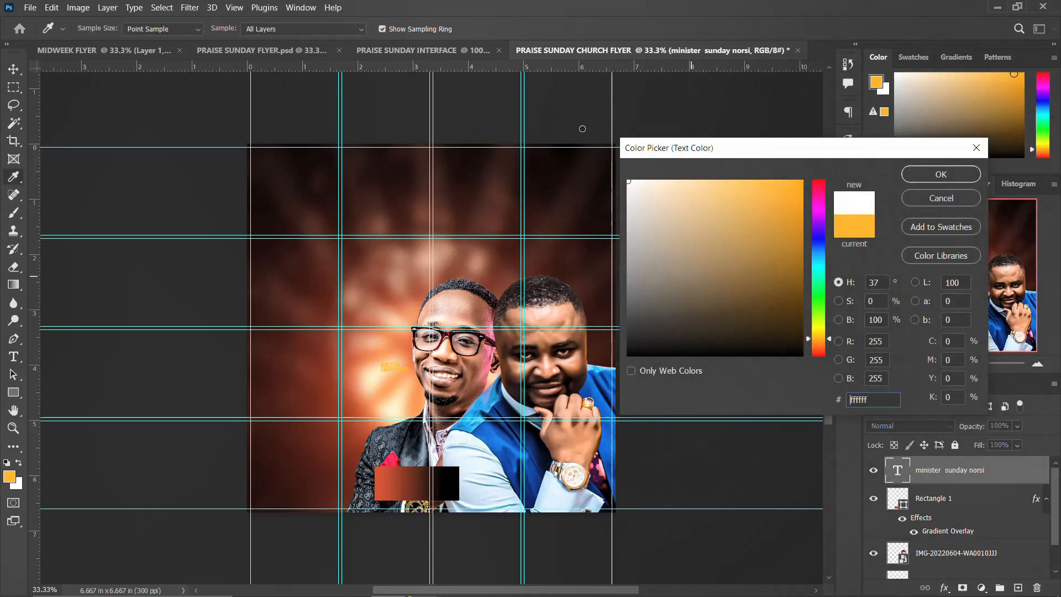
left_click(941, 174)
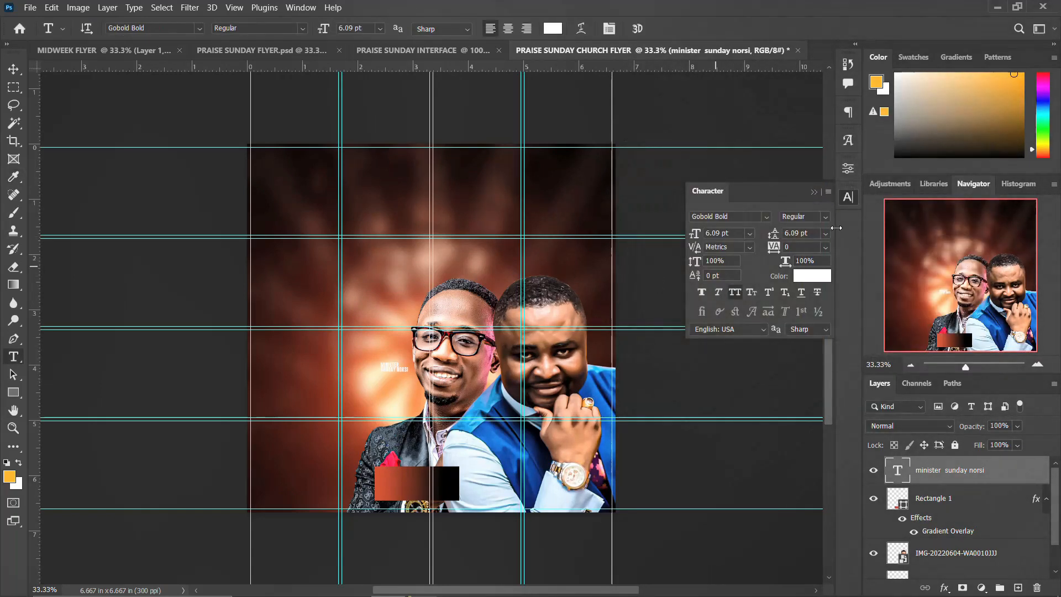
left_click(848, 197)
key("v")
left_click_drag(398, 386, 410, 502)
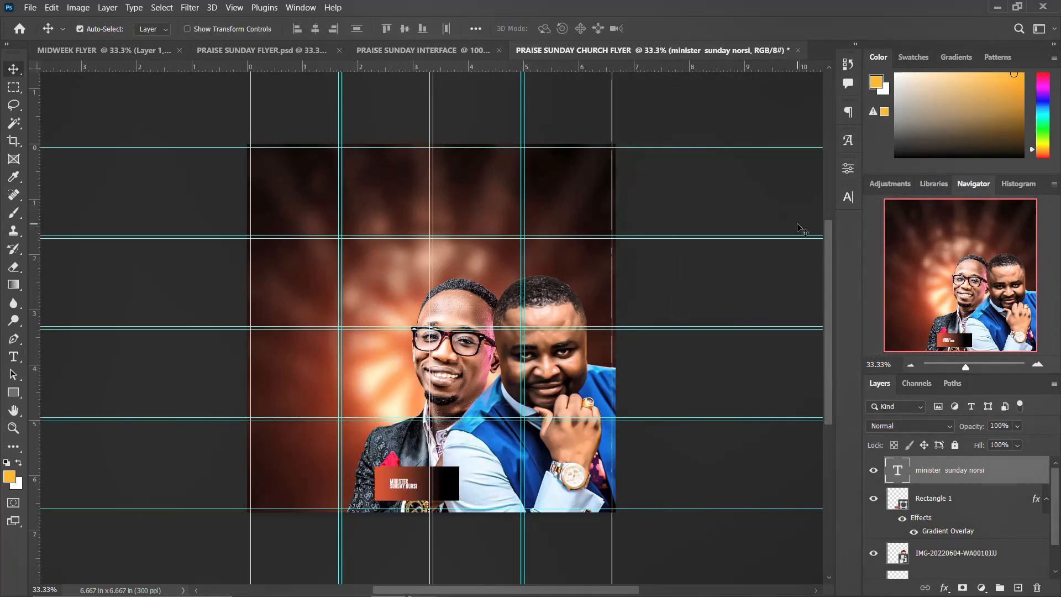
Set the title's leading to 8 pt and step its font size up to 15 pt.
left_click(848, 198)
left_click(802, 232)
type("8")
key("Return")
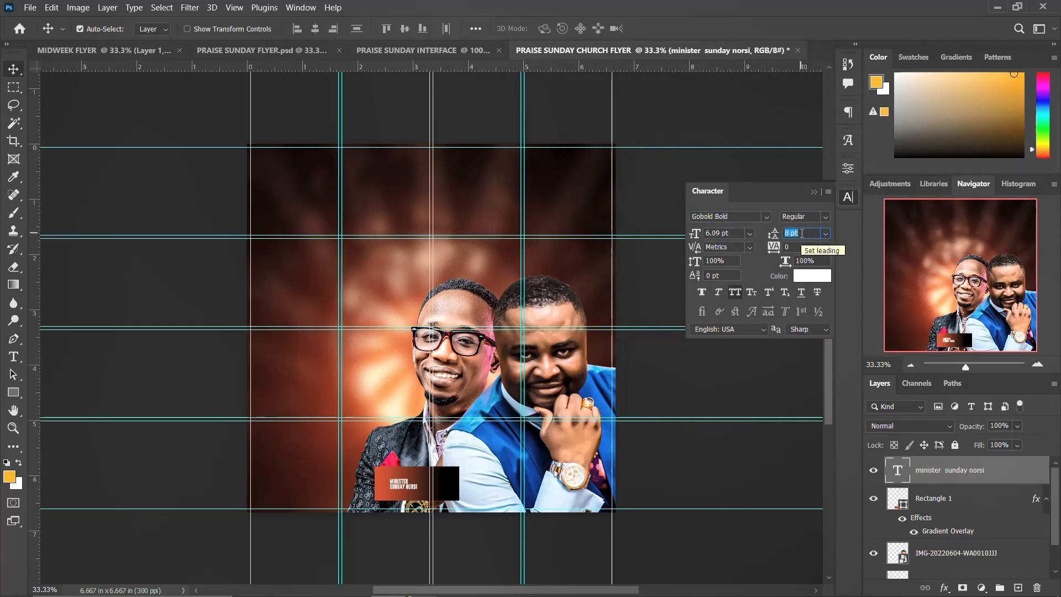
left_click(718, 232)
type("9")
key("Return")
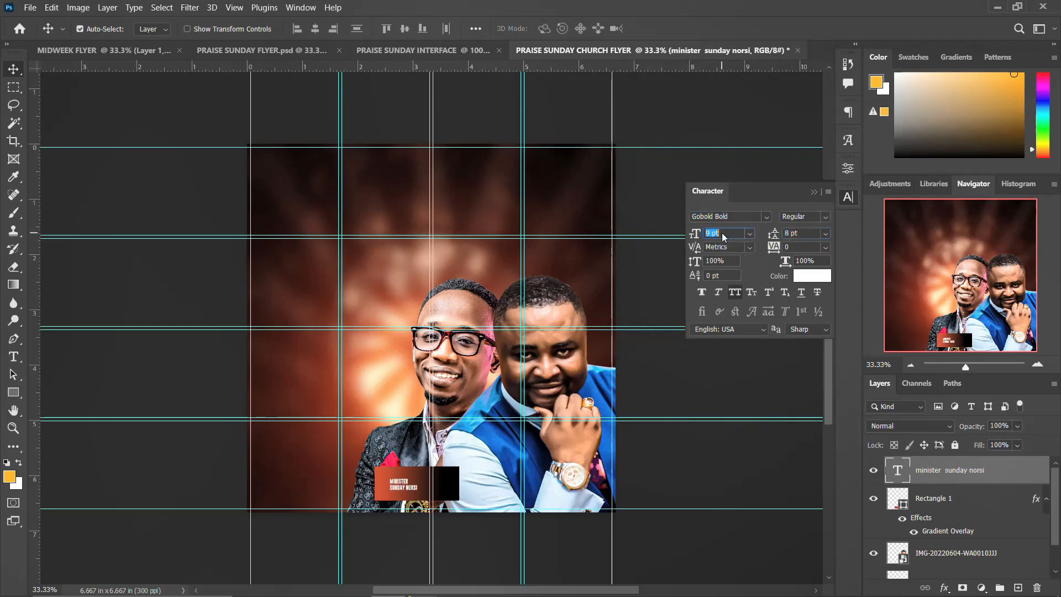
type("10")
key("Return")
type("11")
key("Return")
type("12")
key("Return")
type("13")
key("Return")
type("14")
key("Return")
type("15")
key("Return")
Raise the title's leading to 15 pt and nudge the text slightly left.
left_click(795, 234)
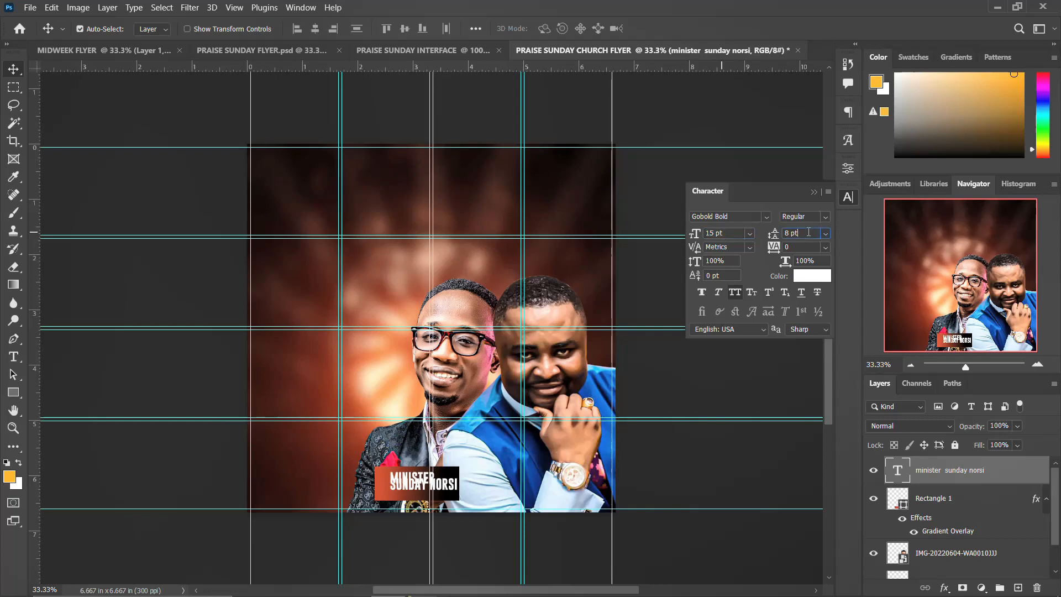
type("9")
key("Return")
type("10")
key("Return")
type("11")
key("Return")
key("Up")
key("Up")
key("Up")
key("Up")
key("Up")
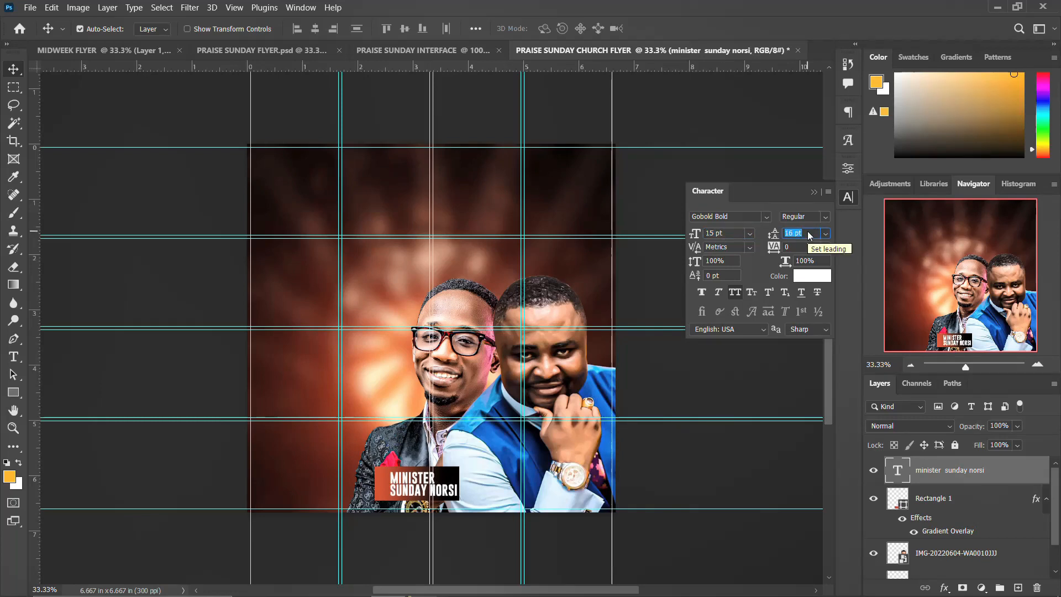
key("Down")
left_click(848, 197)
key("shift+Left")
key("shift+Left")
key("shift+Left")
key("shift+Left")
key("shift+Left")
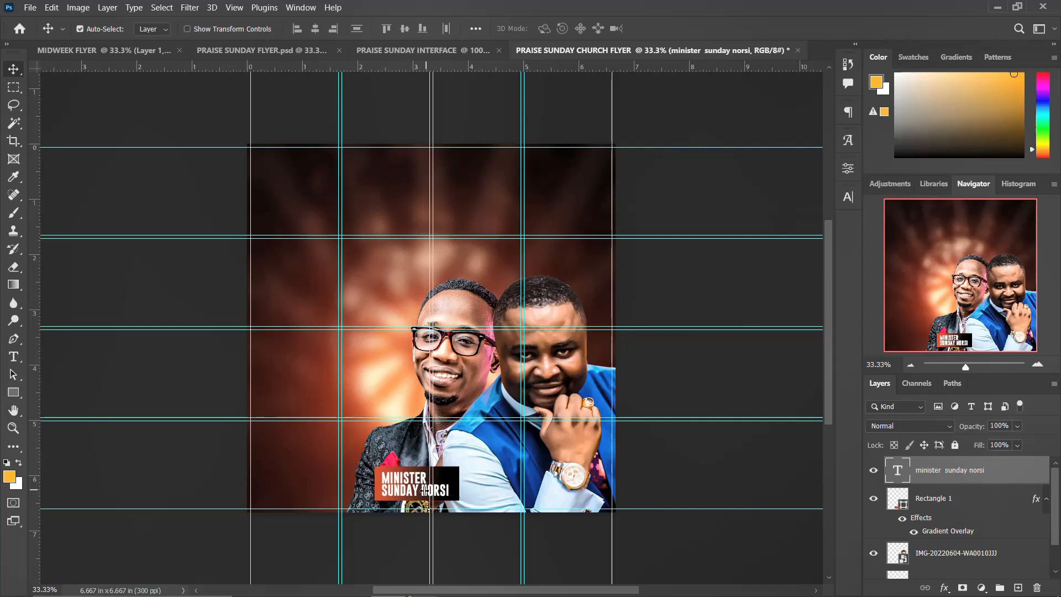
Color the last word of the title with red sampled from the banner.
double_click(424, 490)
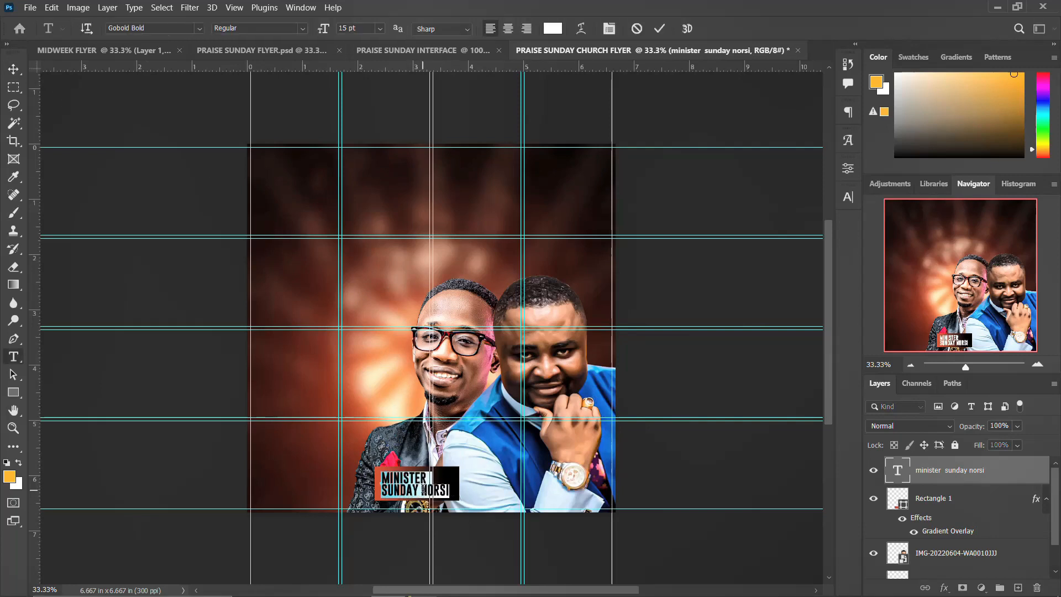
left_click(422, 491)
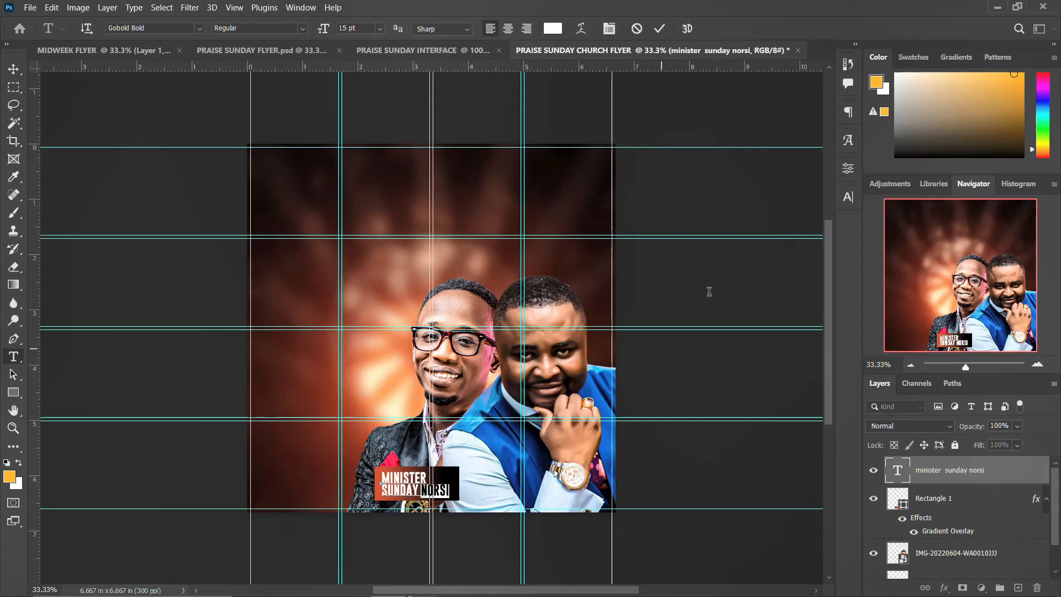
left_click(849, 197)
left_click(812, 276)
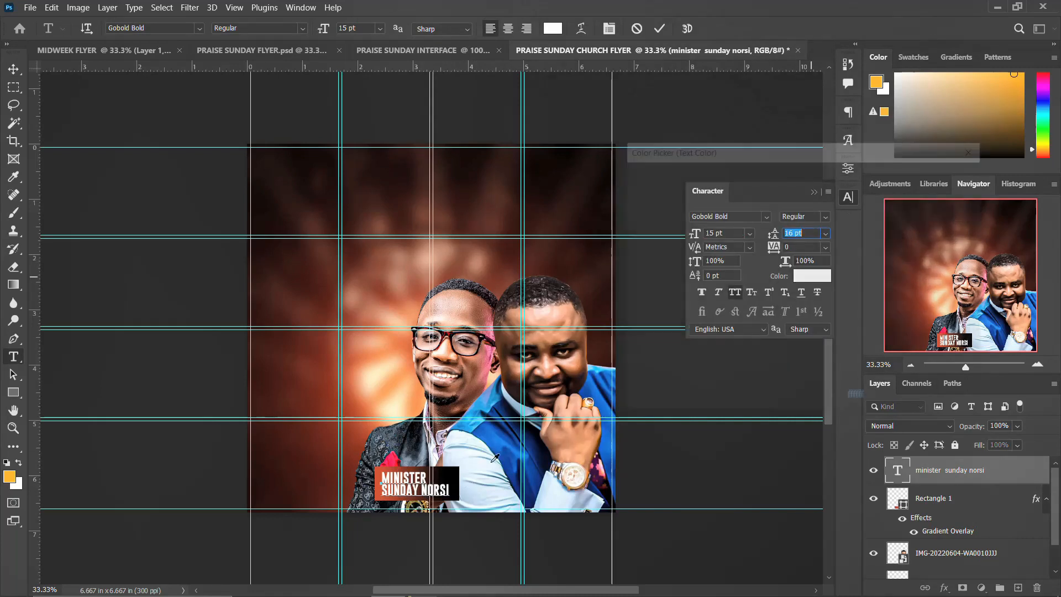
left_click(386, 466)
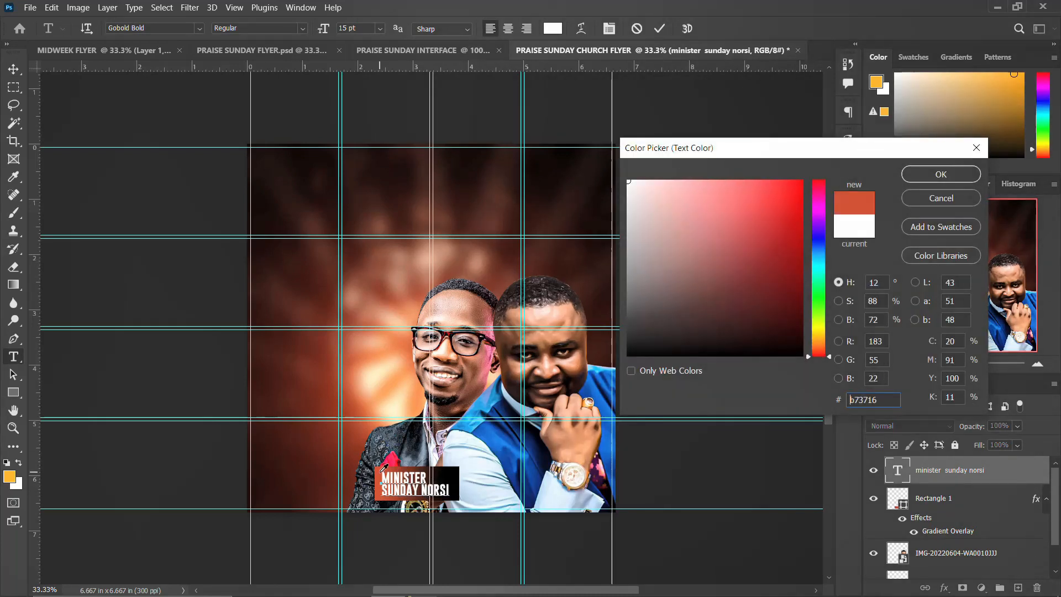
left_click(941, 174)
left_click(848, 197)
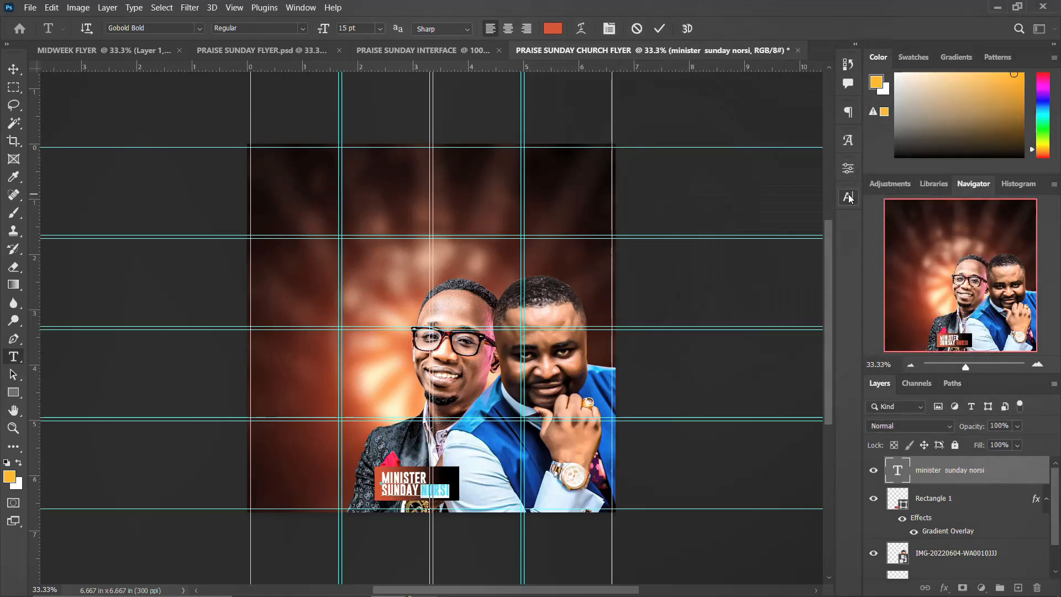
left_click(659, 28)
key("v")
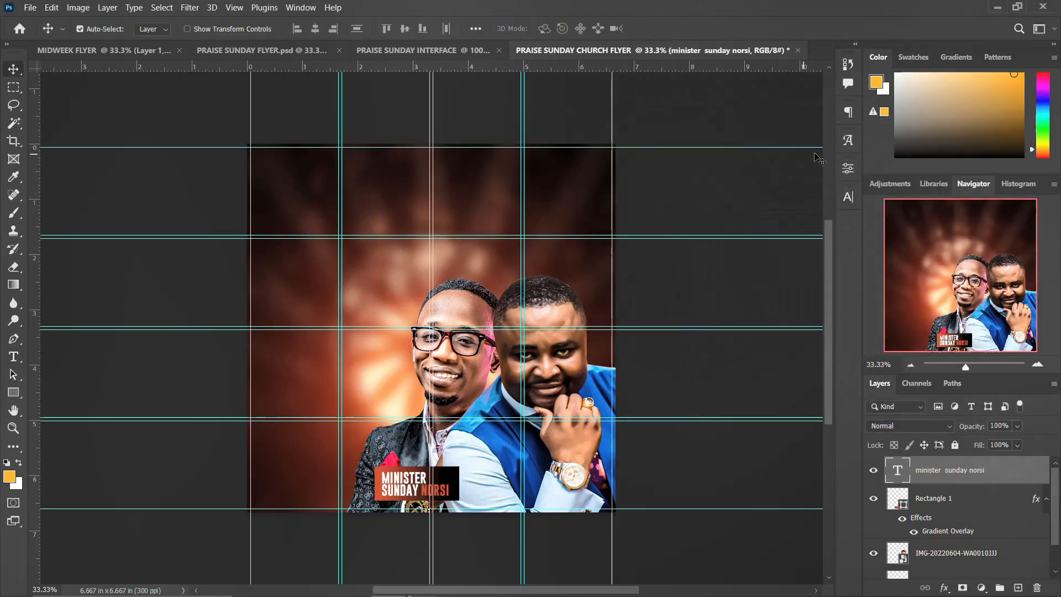
Increase the title's line spacing to 17 pt.
left_click(848, 197)
key("Up")
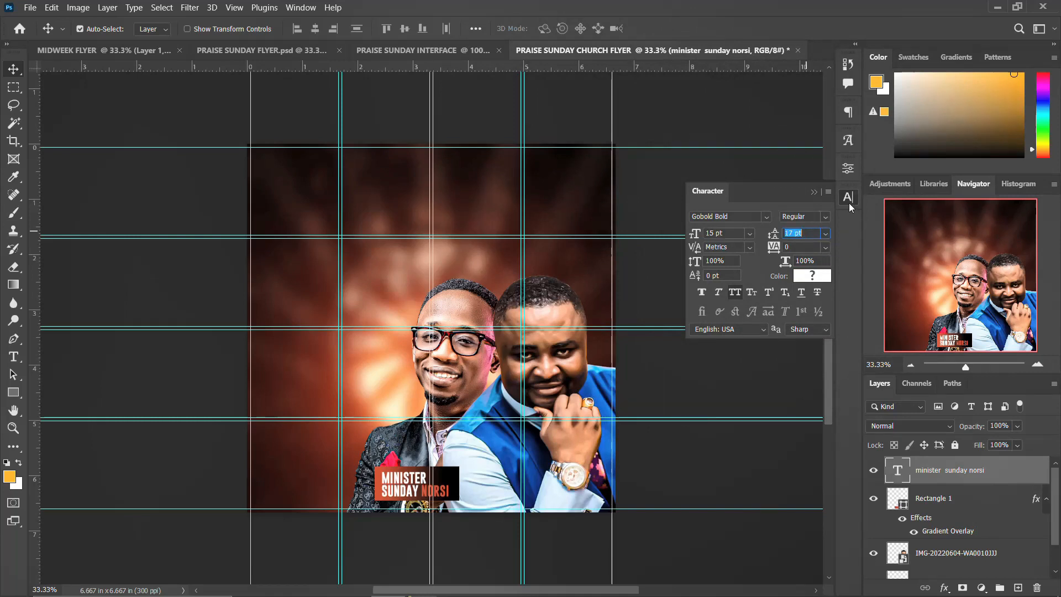
left_click(849, 203)
Select the title together with Rectangle 1 and duplicate both layers.
left_click(1047, 499)
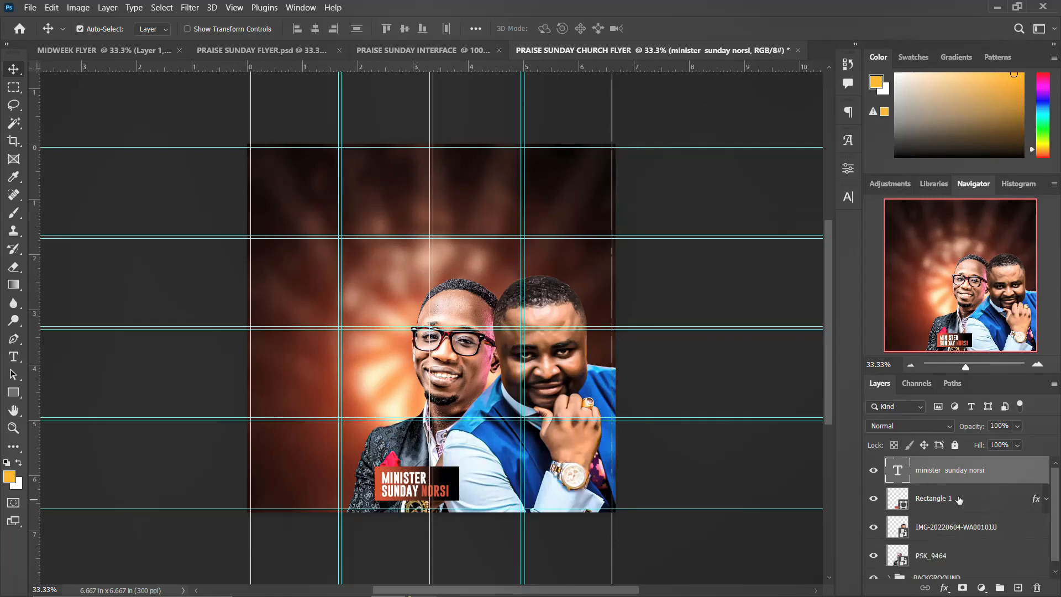
left_click(958, 499, "ctrl")
key("ctrl+j")
key("shift+Right")
key("shift+Right")
key("shift+Right")
key("shift+Right")
key("shift+Right")
key("shift+Right")
key("shift+Right")
key("shift+Right")
key("shift+Right")
key("shift+Right")
key("shift+Right")
key("shift+Right")
key("shift+Right")
key("shift+Right")
key("shift+Right")
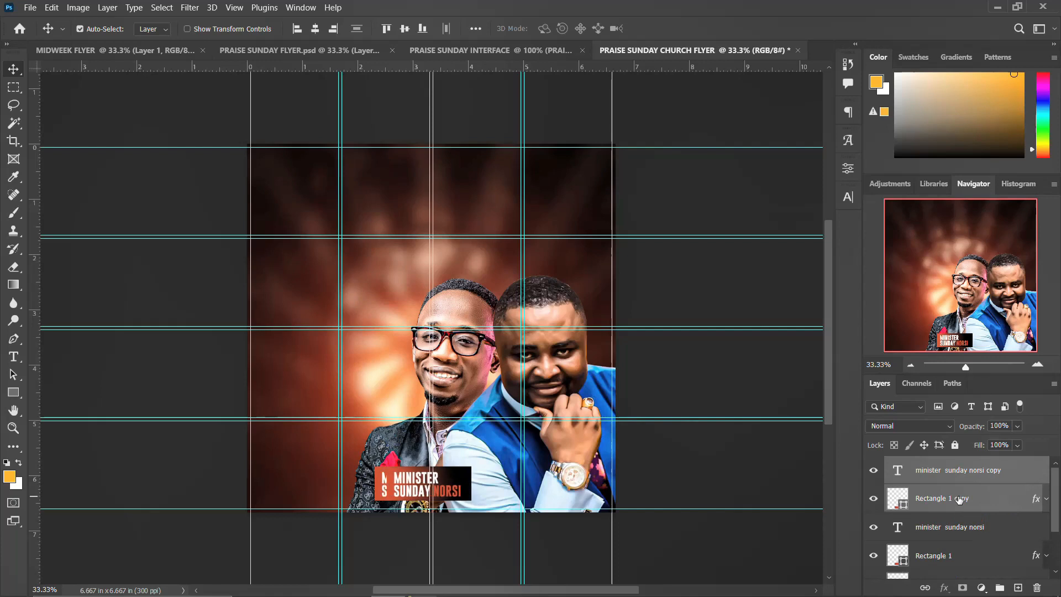
key("shift+Right")
key("shift+Right")
key("shift+Right")
key("shift+Right")
key("shift+Right")
key("shift+Right")
key("shift+Right")
key("shift+Right")
key("shift+Right")
key("shift+Right")
key("shift+Right")
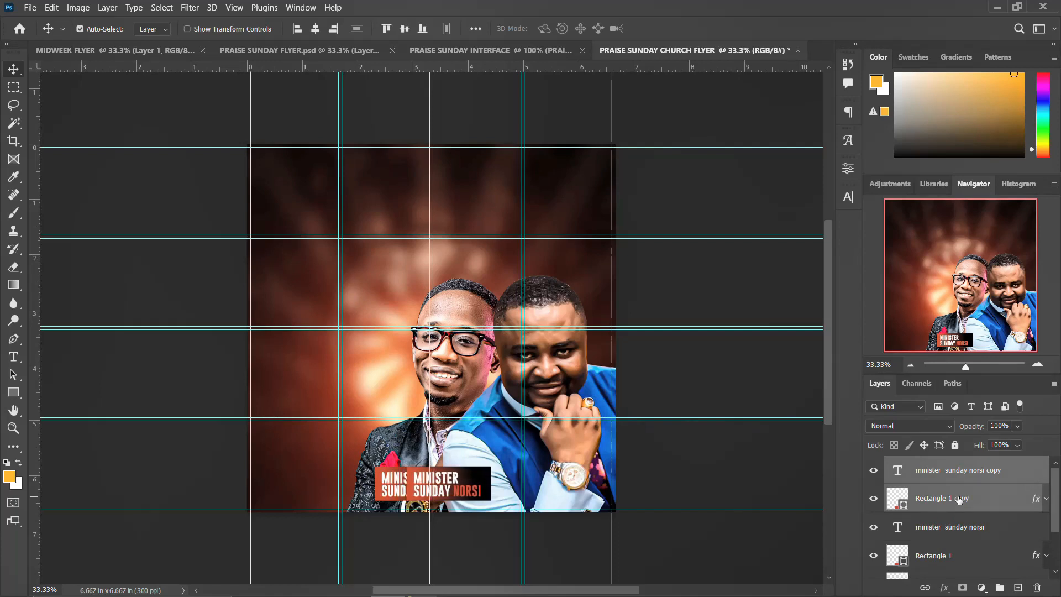
key("shift+Right")
key("shift+Right")
key("shift+Right")
key("shift+Right")
key("shift+Right")
key("shift+Right")
key("shift+Right")
key("shift+Right")
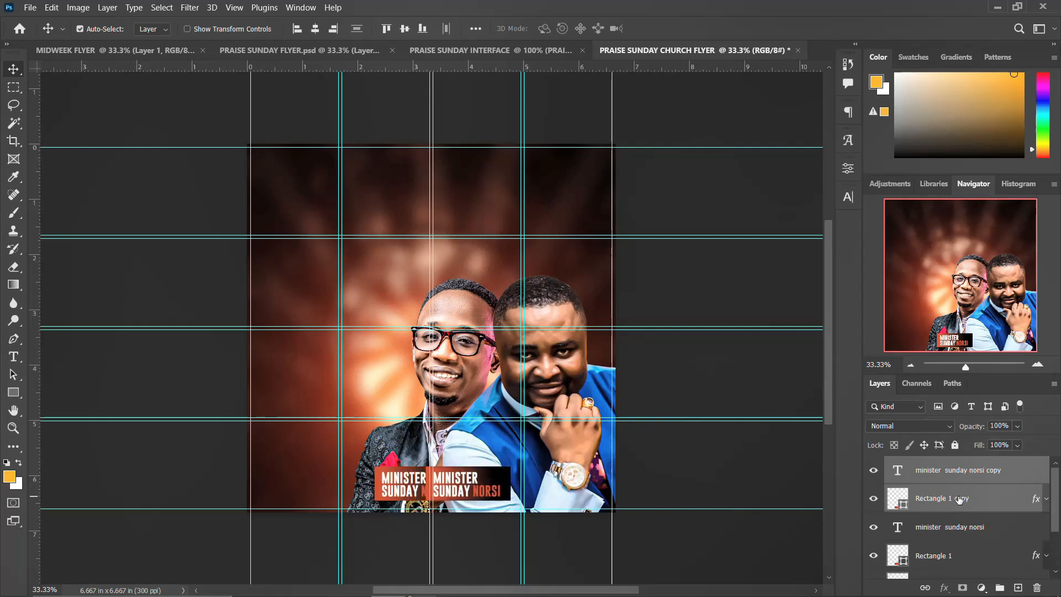
key("shift+Right")
key("shift+Right")
key("shift+Right")
key("shift+Right")
key("shift+Right")
key("shift+Right")
key("shift+Right")
key("shift+Right")
key("shift+Right")
key("shift+Right")
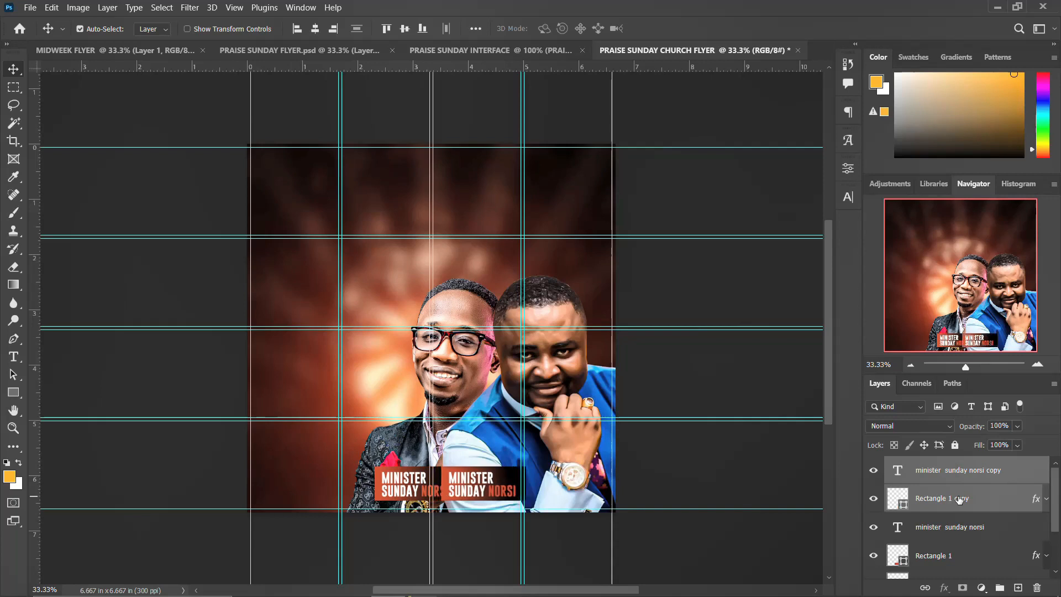
key("shift+Right")
key("shift+Right")
key("shift+Right")
key("shift+Right")
key("shift+Right")
key("shift+Right")
key("shift+Right")
key("shift+Right")
key("shift+Right")
key("shift+Right")
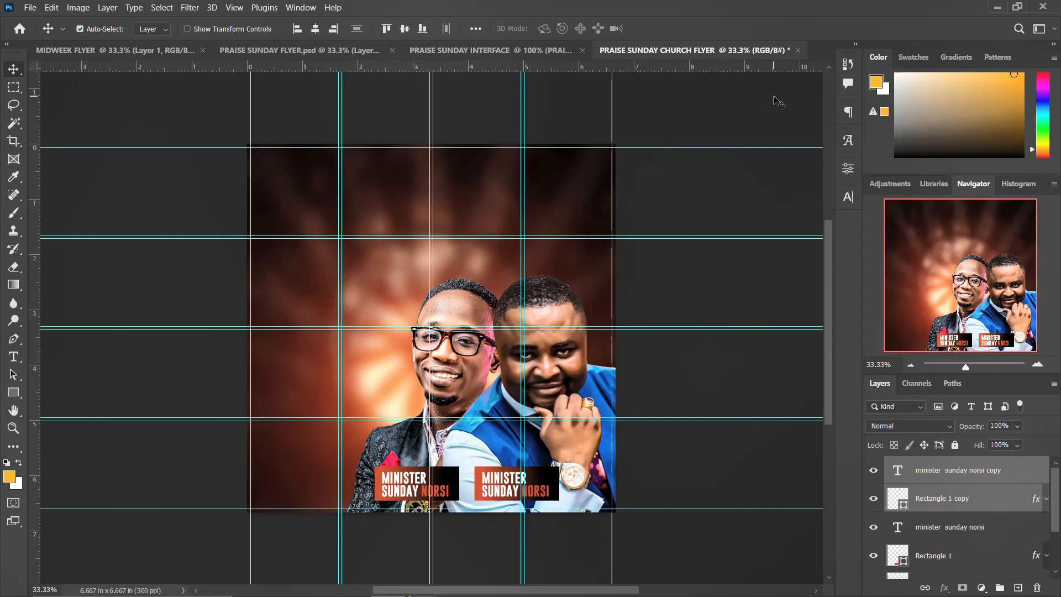
left_click(497, 489)
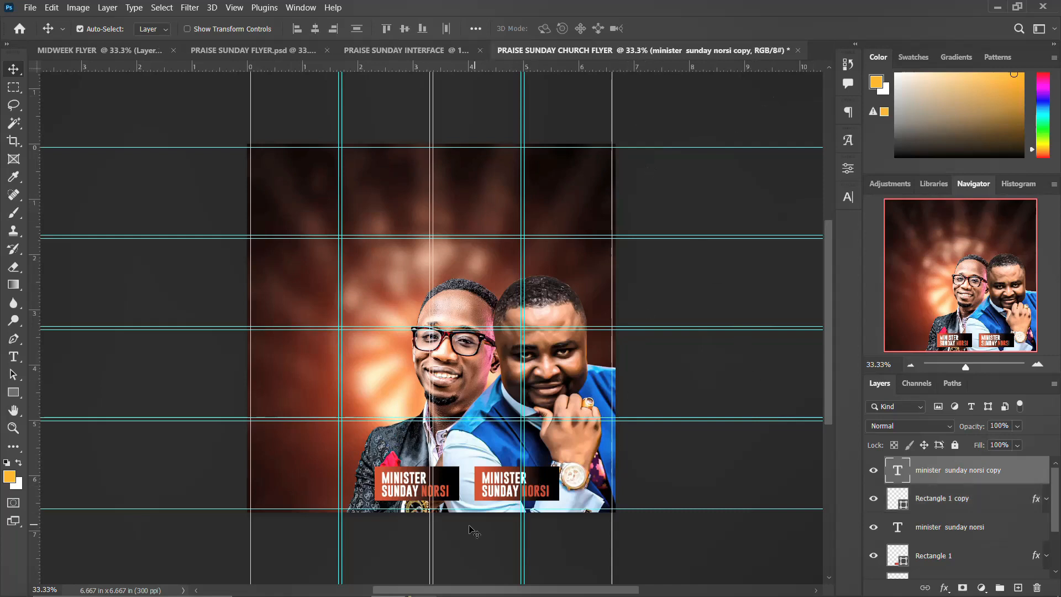
double_click(497, 493)
left_click_drag(483, 490, 522, 490)
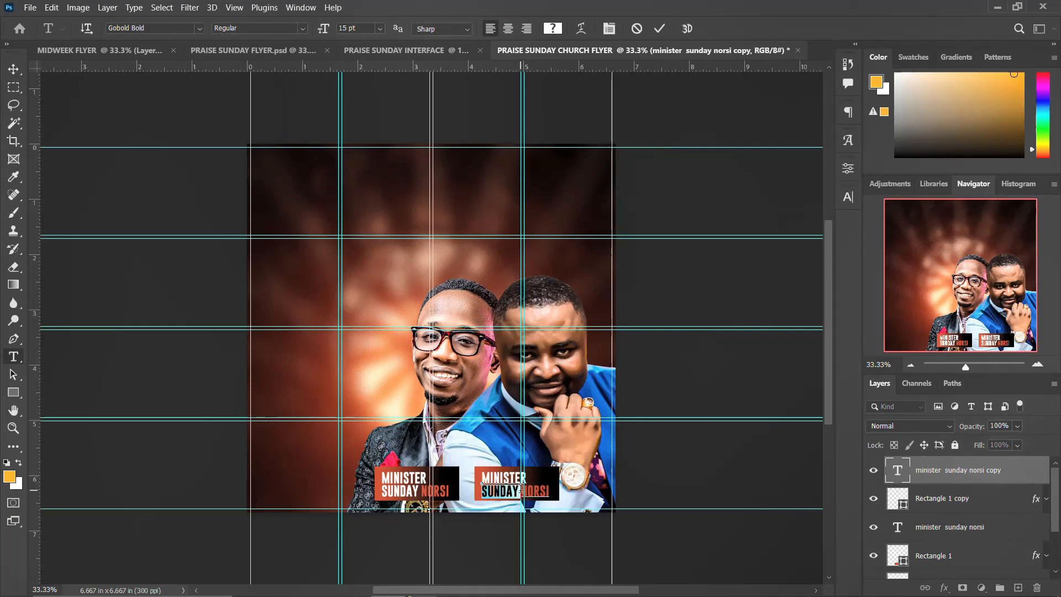
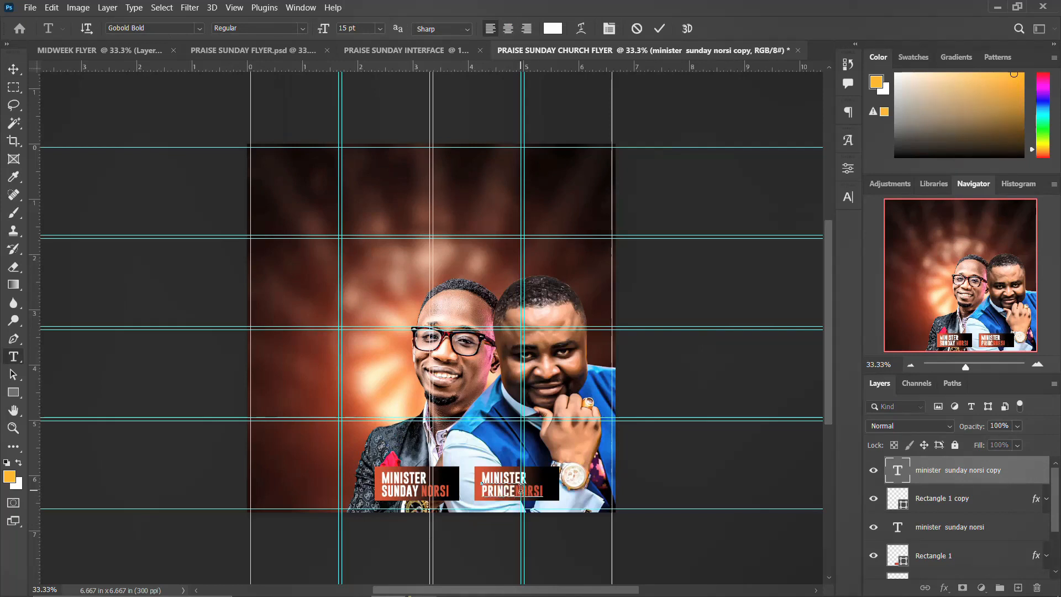
left_click_drag(521, 490, 547, 491)
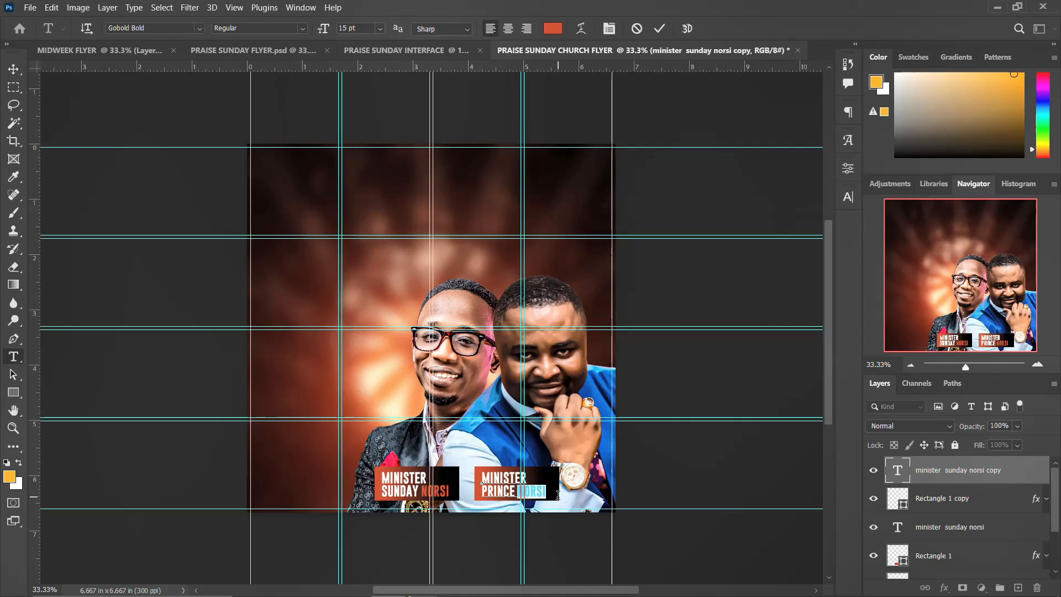
key("ctrl+Return")
key("v")
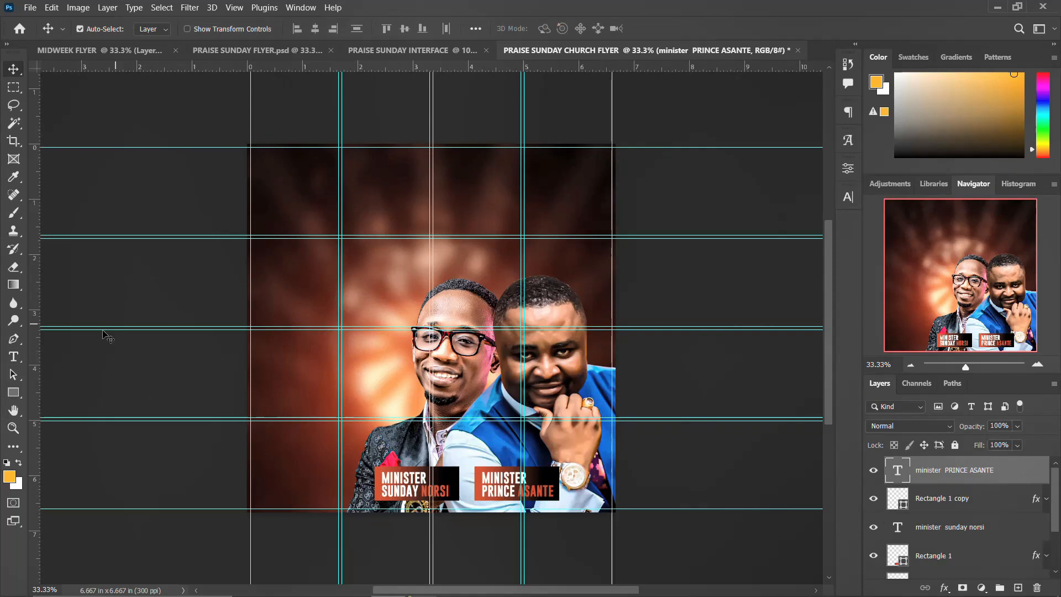
left_click(16, 397)
Draw a small thumb-tack custom shape on the left title block and duplicate it.
left_click(72, 458)
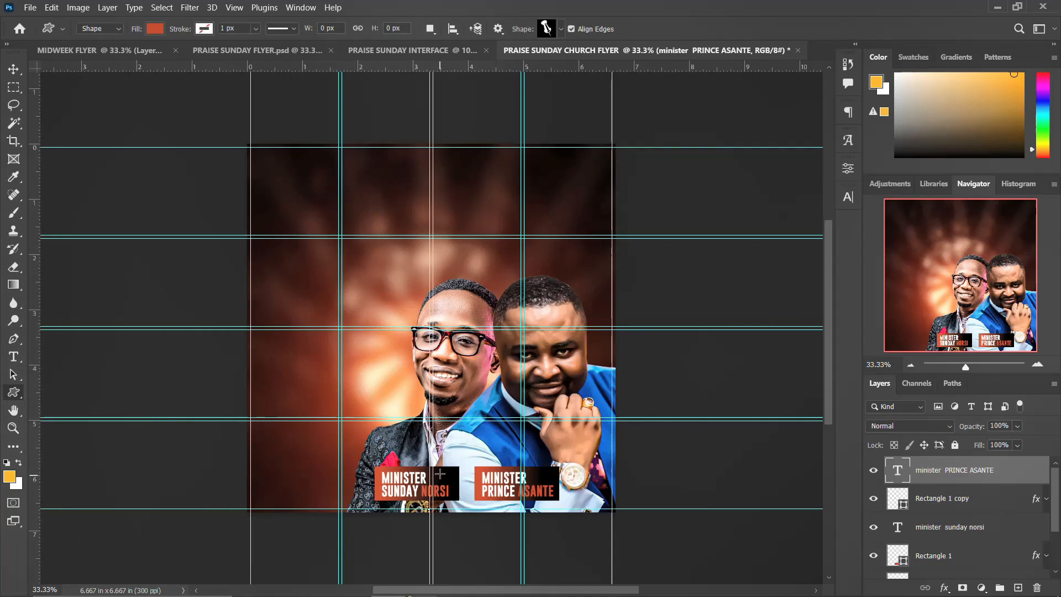
left_click_drag(435, 471, 450, 482)
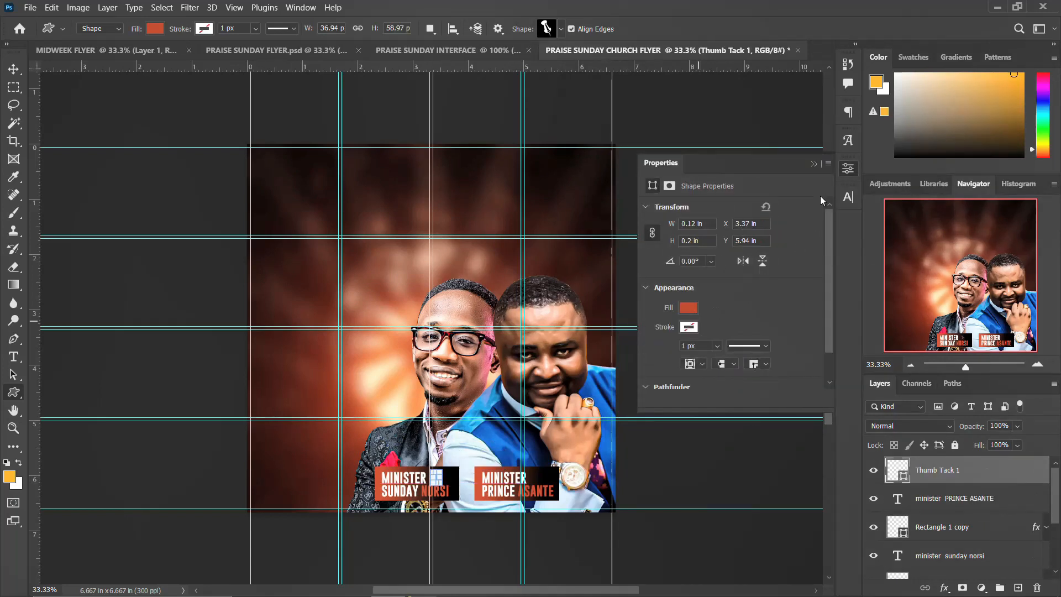
left_click(848, 168)
left_click(13, 67)
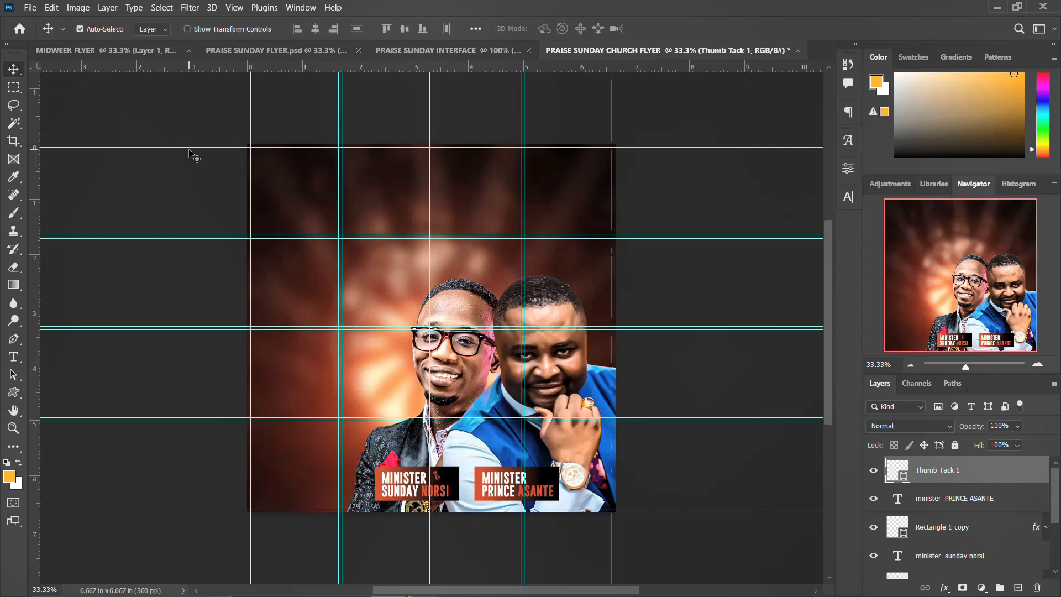
key("ctrl+j")
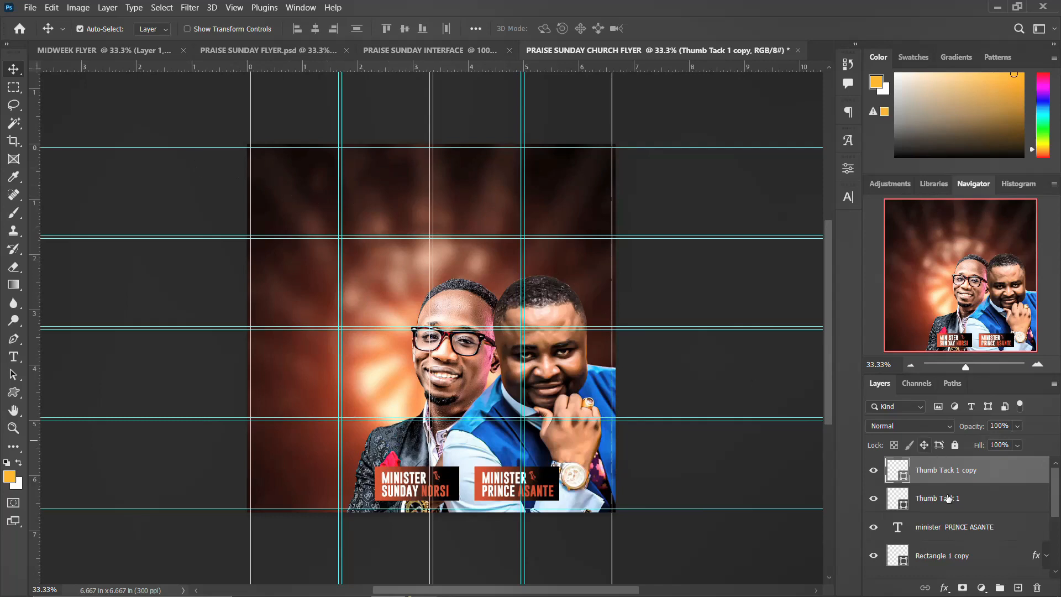
Group the portrait and name layers and name the group 'MAIN IMAGES + NAMES'.
scroll(989, 503, "down", 4)
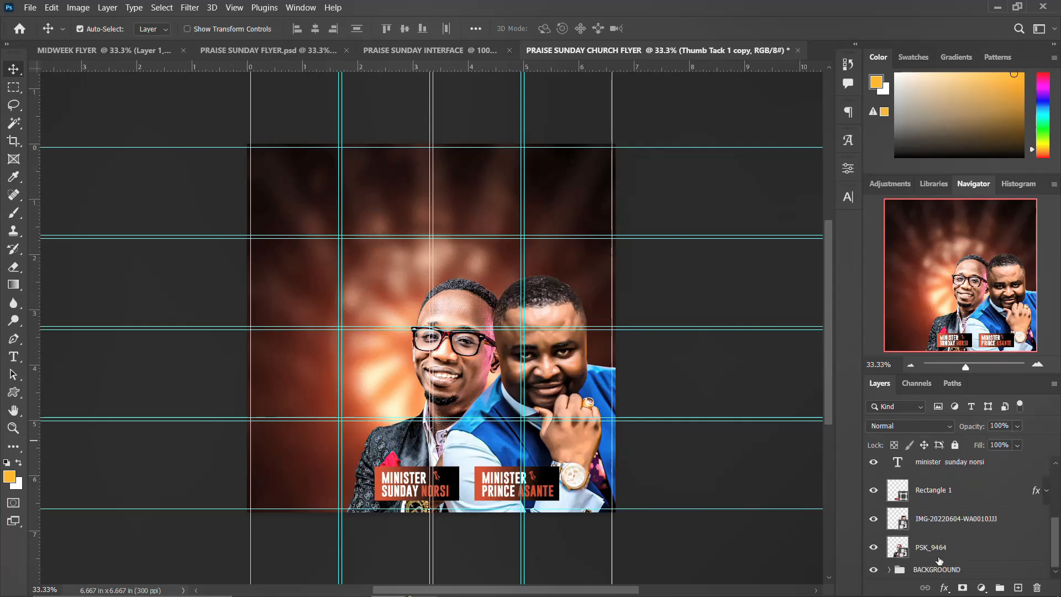
left_click(942, 555, "shift")
key("ctrl+g")
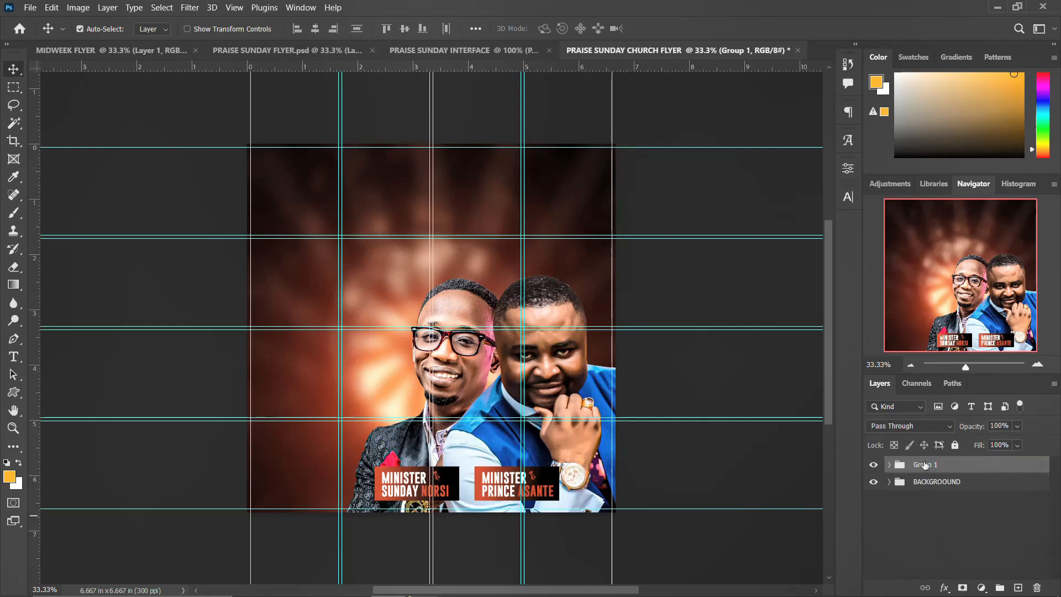
double_click(925, 465)
type("MAIN IMAGES + NAMES")
key("Return")
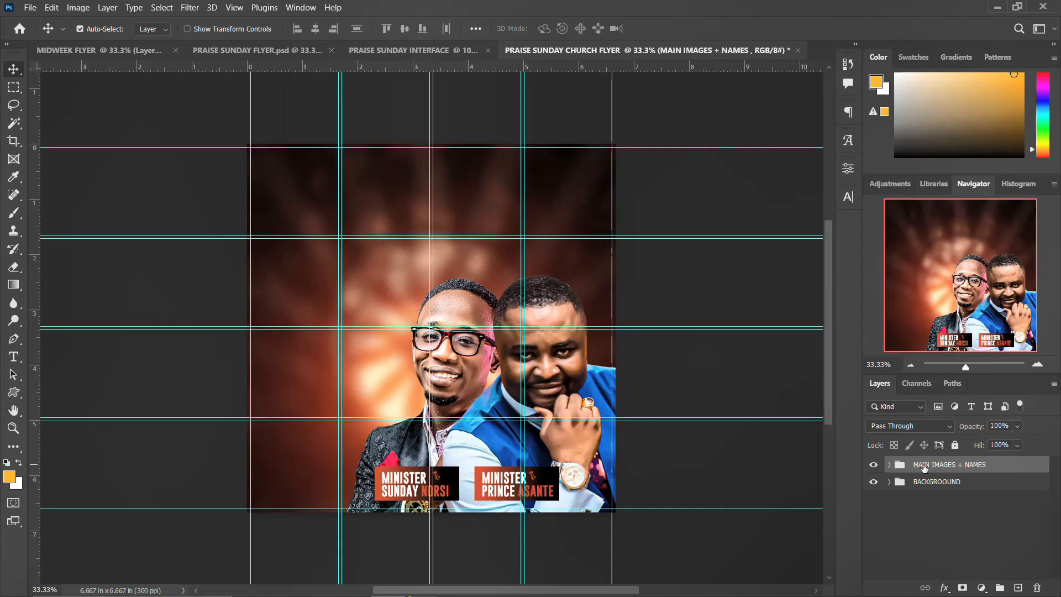
left_click(876, 467)
left_click(874, 466)
Start a text layer on the flyer's left side and type 'PRAISE SUN'.
left_click(873, 481)
left_click(874, 481)
left_click(12, 356)
left_click(283, 353)
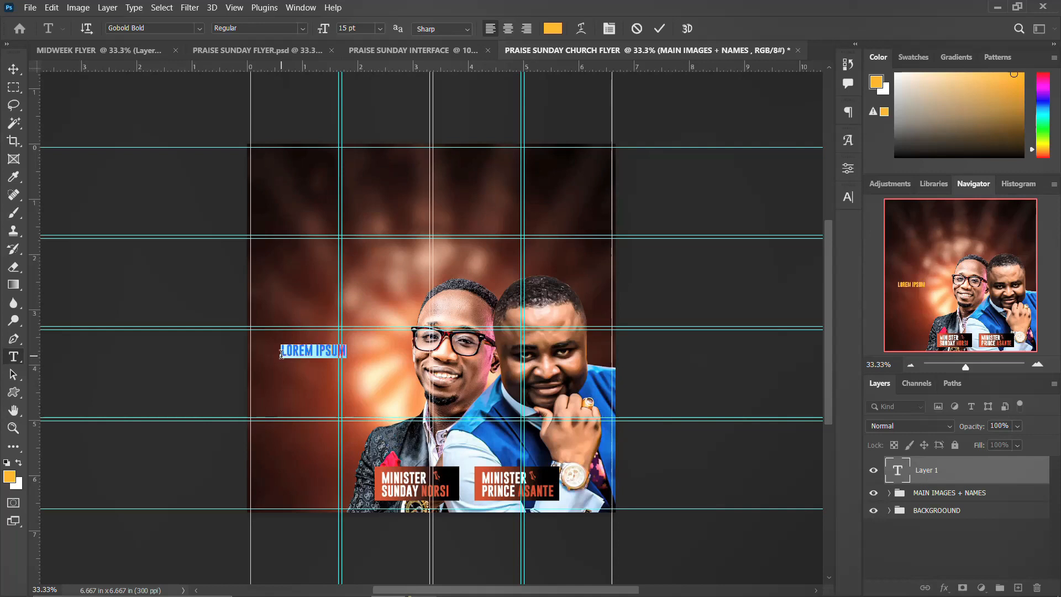
type("PR")
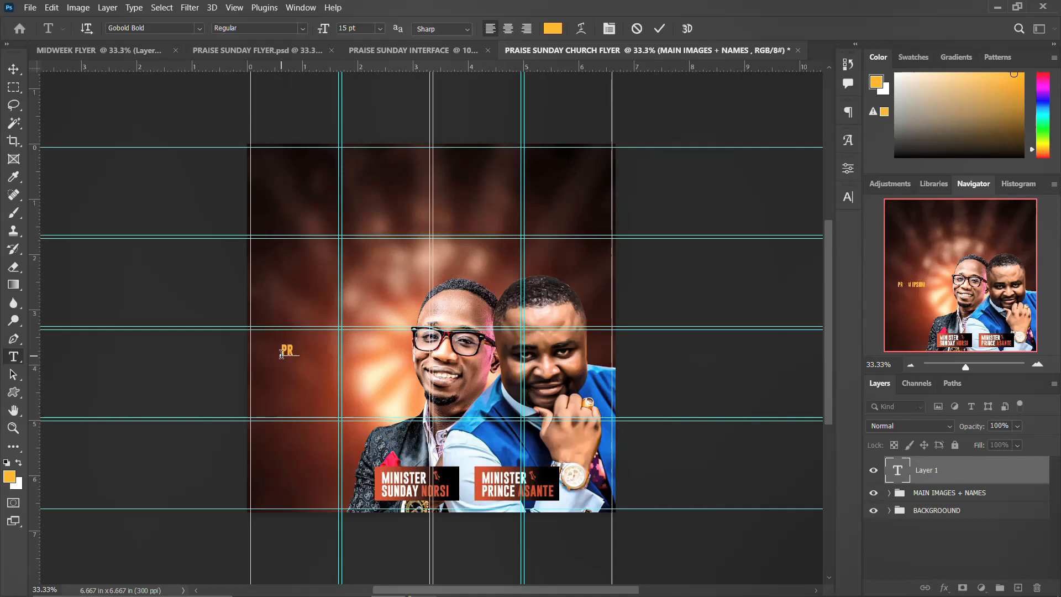
type("AISE SUNDAY")
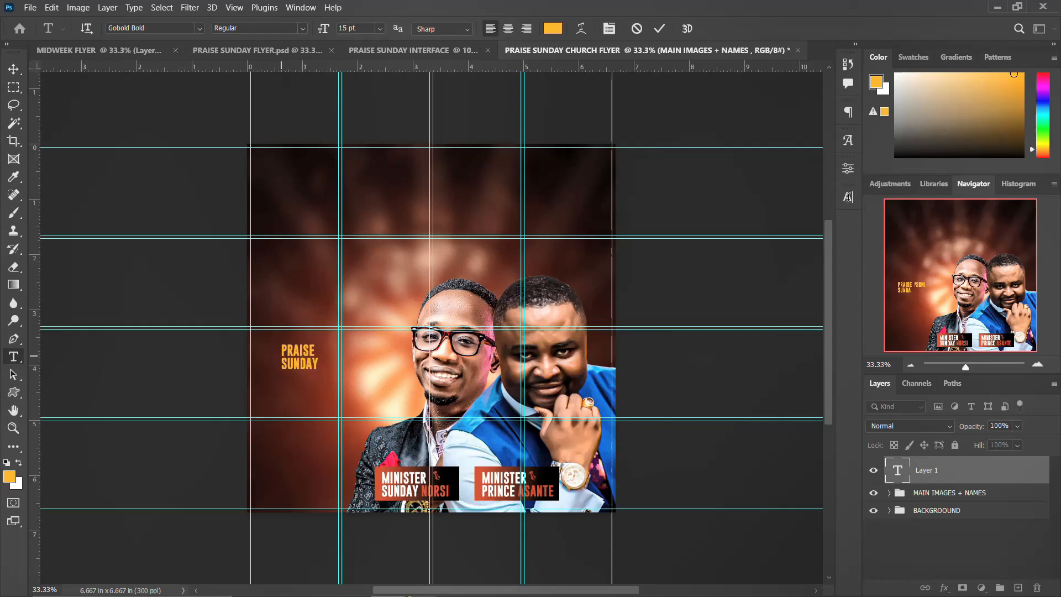
Commit the PRAISE SUNDAY text and set its font to Humane Bold.
key("ctrl+Return")
left_click(851, 199)
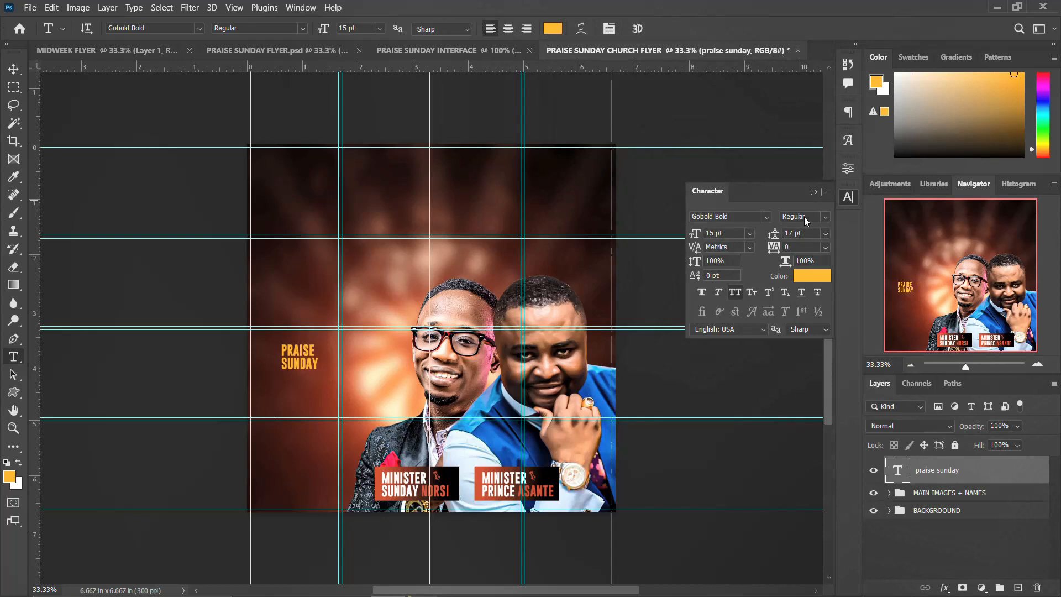
left_click(766, 217)
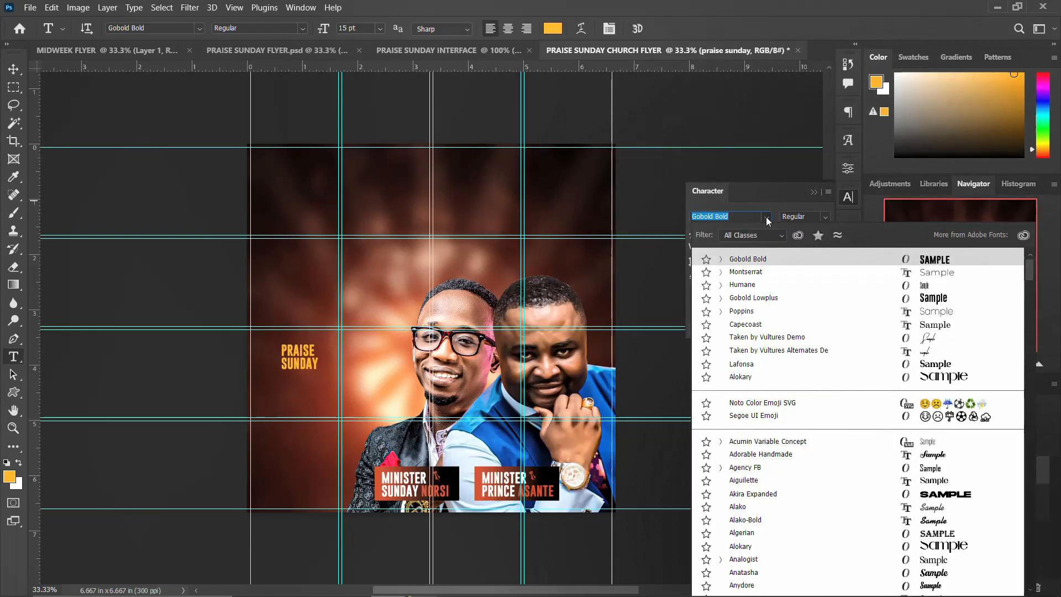
left_click(746, 286)
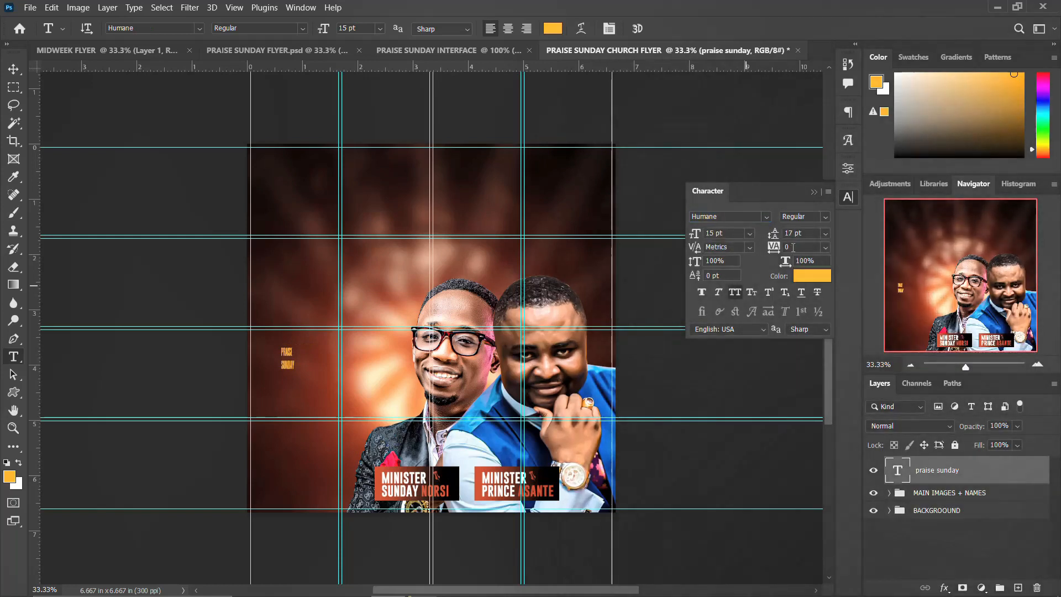
left_click(823, 219)
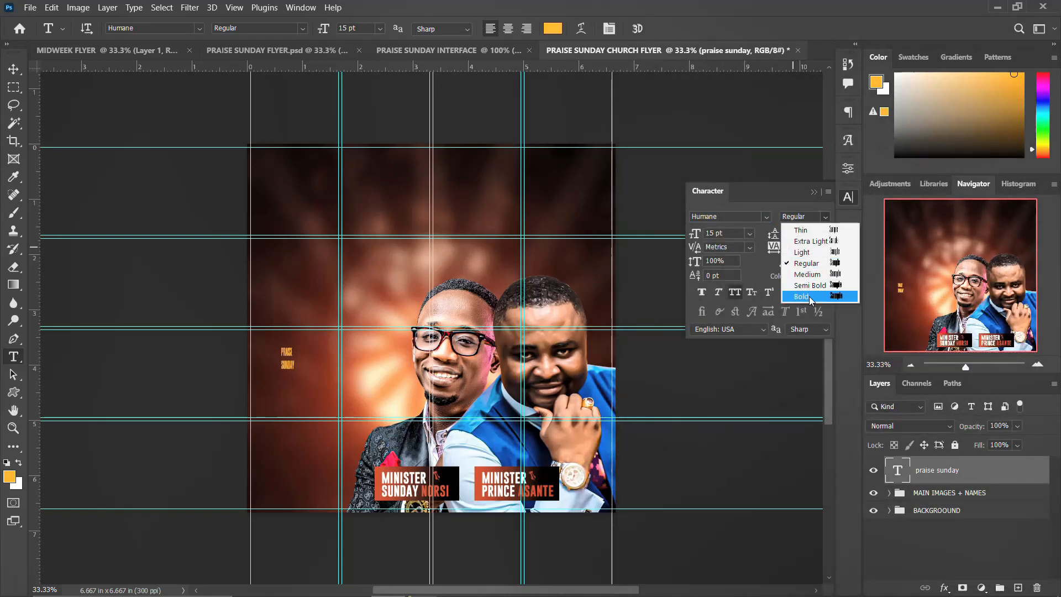
left_click(803, 283)
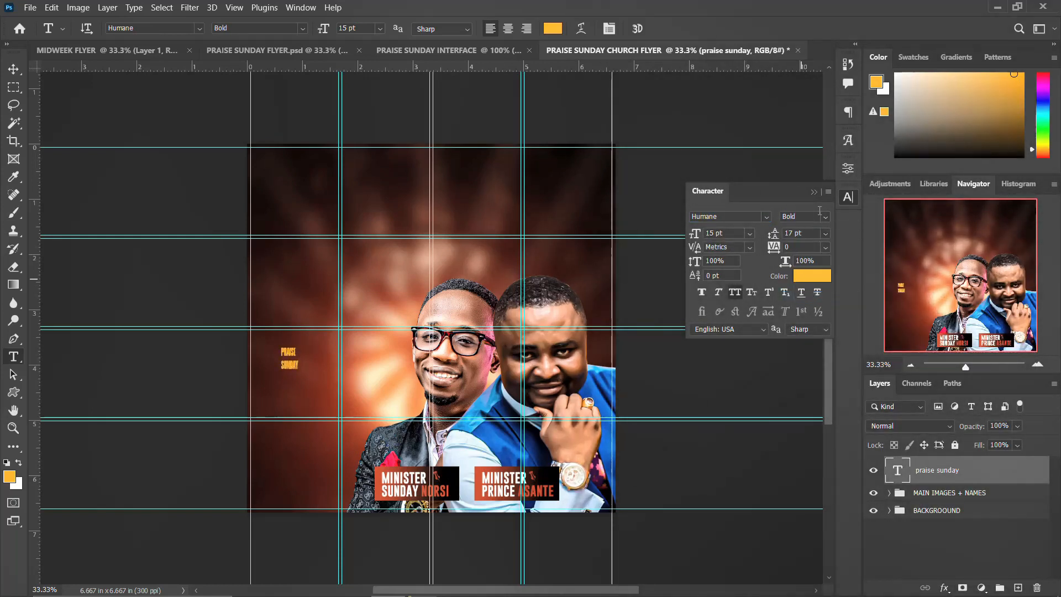
left_click(848, 197)
Enlarge the PRAISE SUNDAY title greatly and place it on the flyer's left side.
key("ctrl+t")
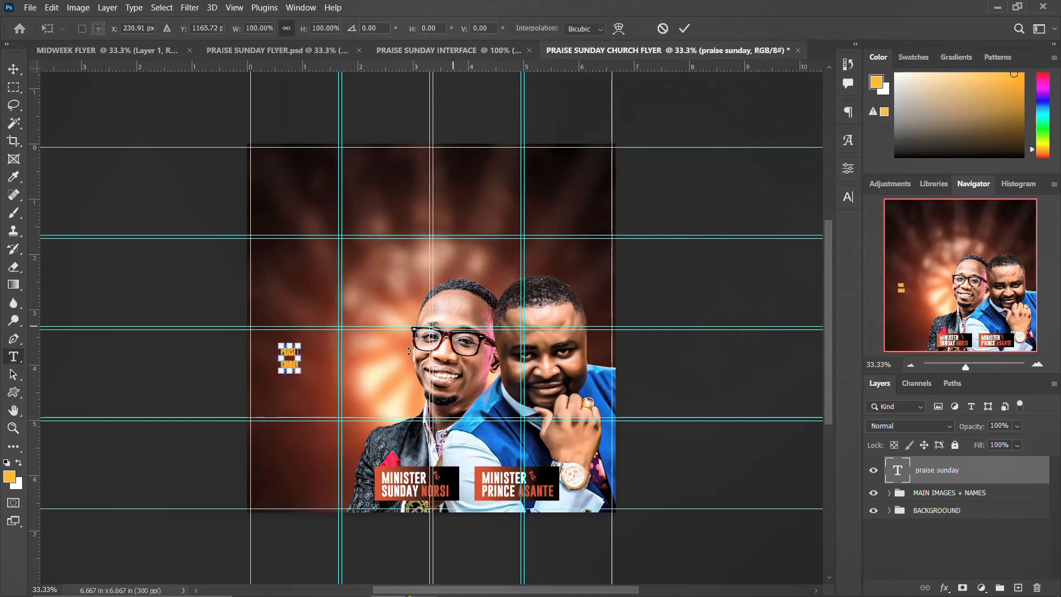
left_click_drag(300, 372, 370, 476)
left_click_drag(295, 399, 341, 385)
key("Return")
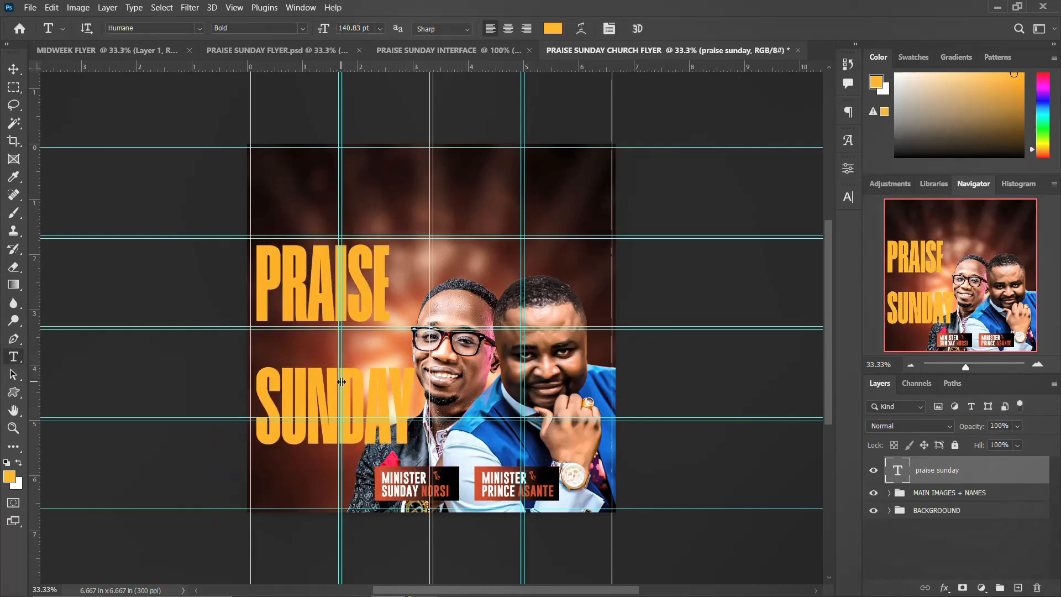
Tighten the title's line spacing from 140 pt to 130 pt and slightly below.
left_click(851, 200)
double_click(799, 234)
type("140")
key("Return")
type("139")
key("Return")
left_click(801, 233)
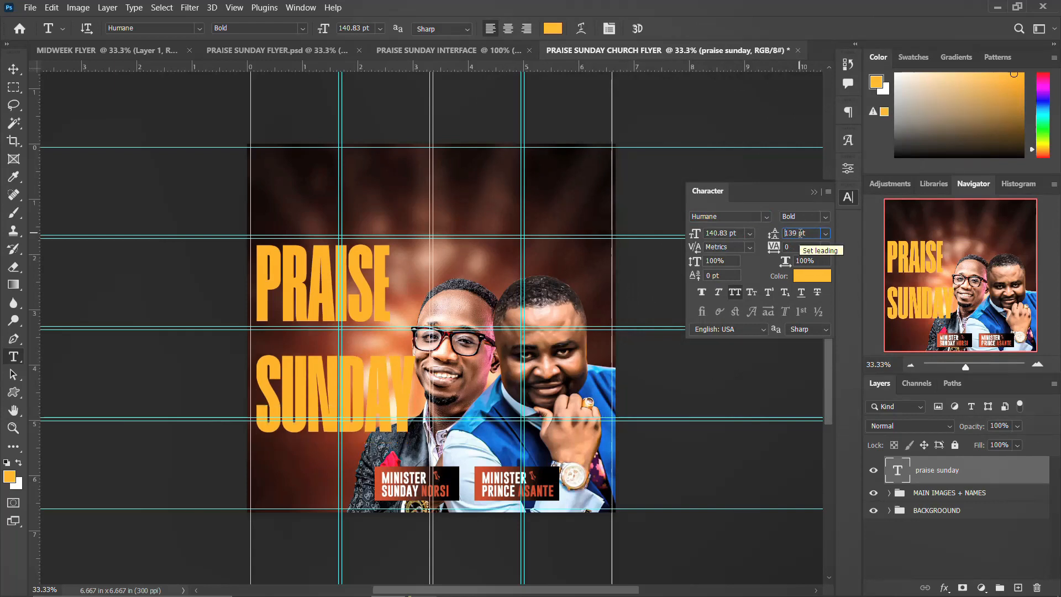
double_click(800, 234)
type("130")
key("Return")
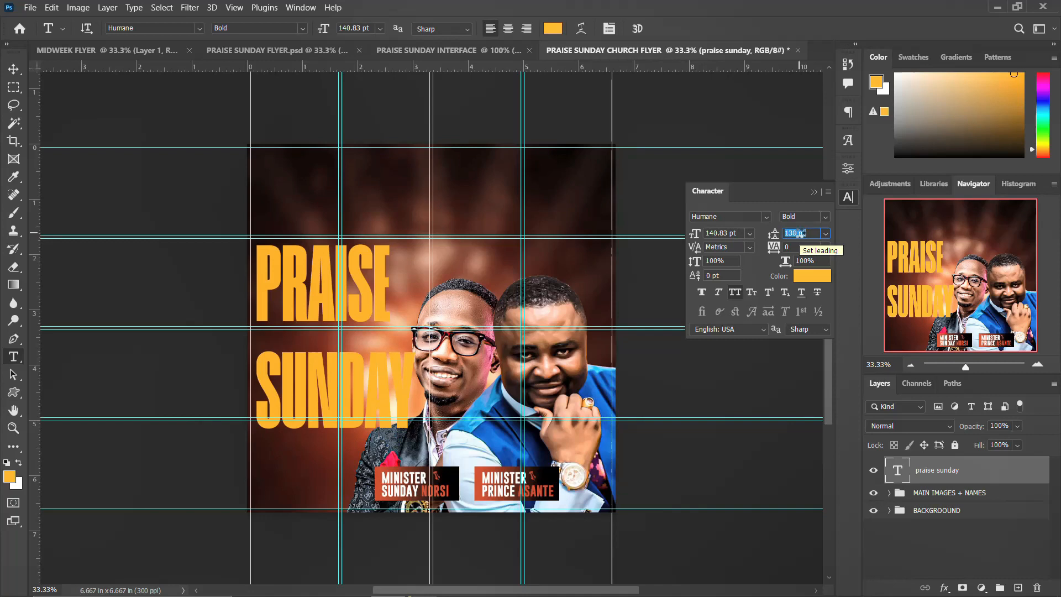
key("Down")
key("Down")
key("Down")
key("Down")
key("Down")
key("Down")
key("Down")
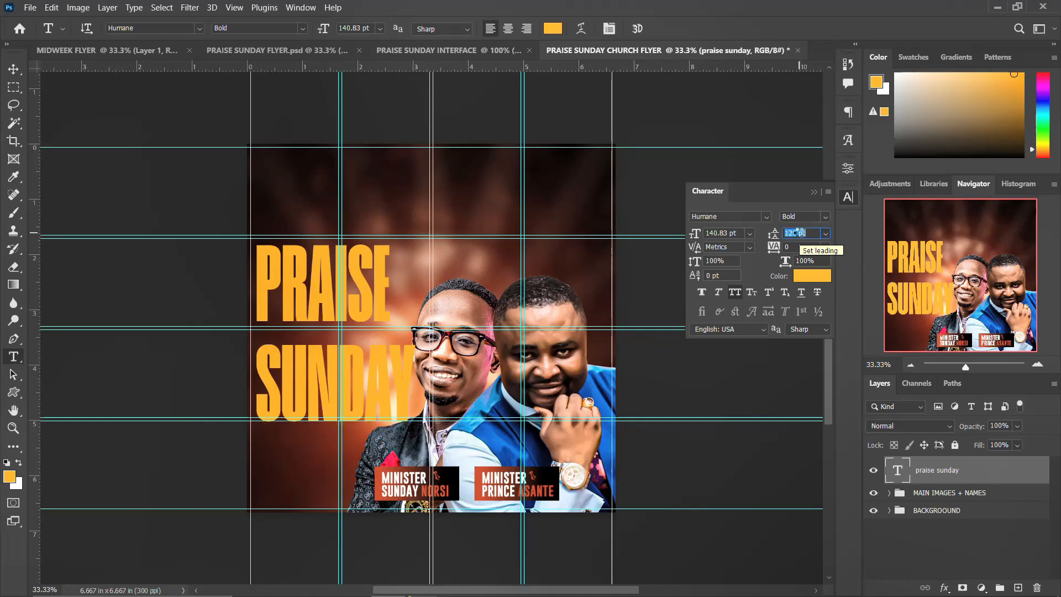
key("Down")
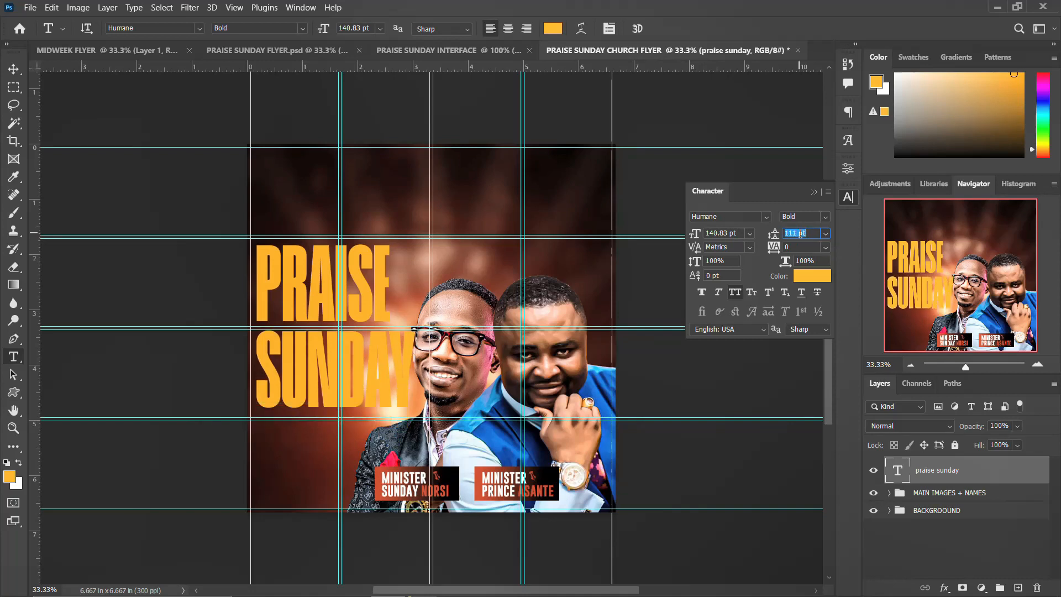
key("Down")
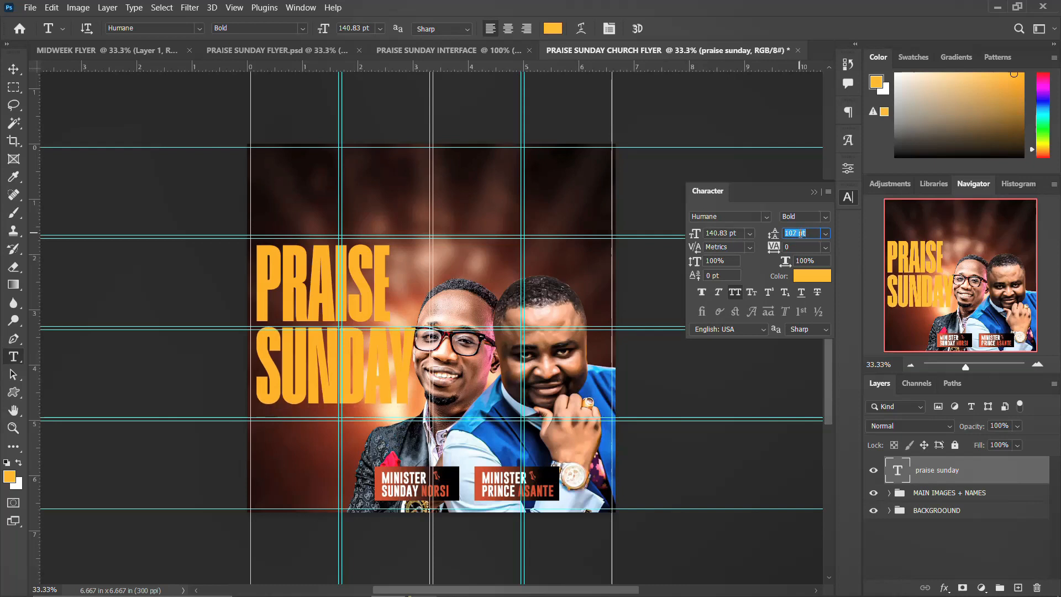
key("Down")
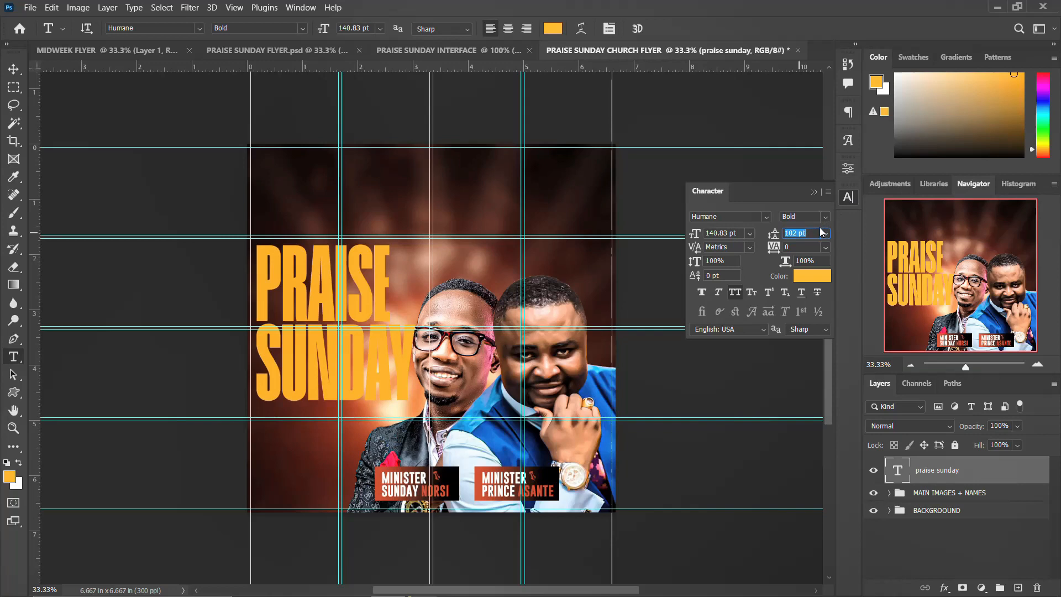
key("Down")
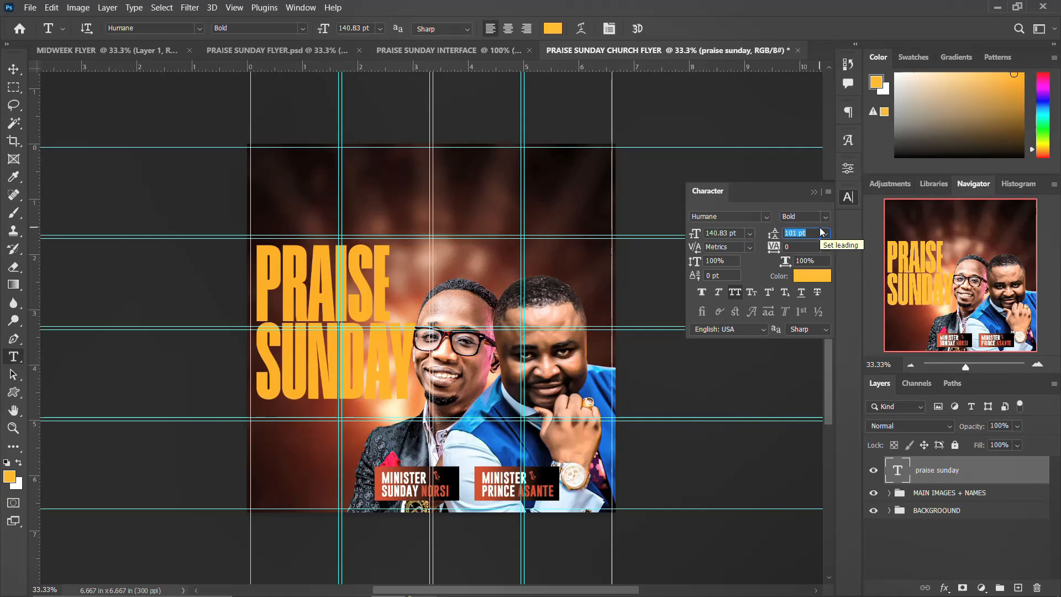
left_click(856, 197)
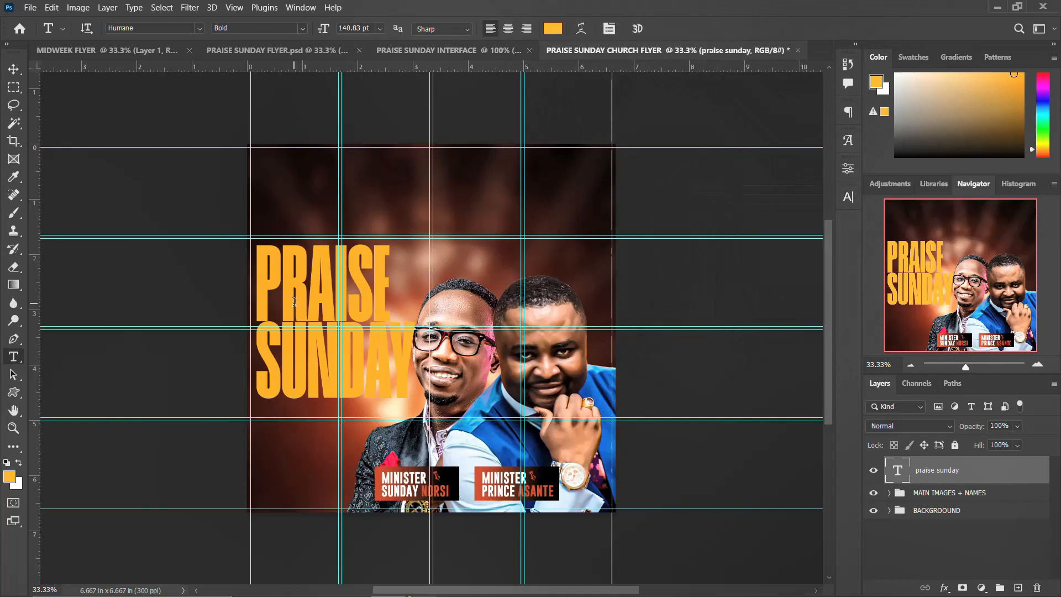
Nudge the title slightly right and down and settle its leading at 102 pt.
key("v")
left_click_drag(296, 302, 303, 307)
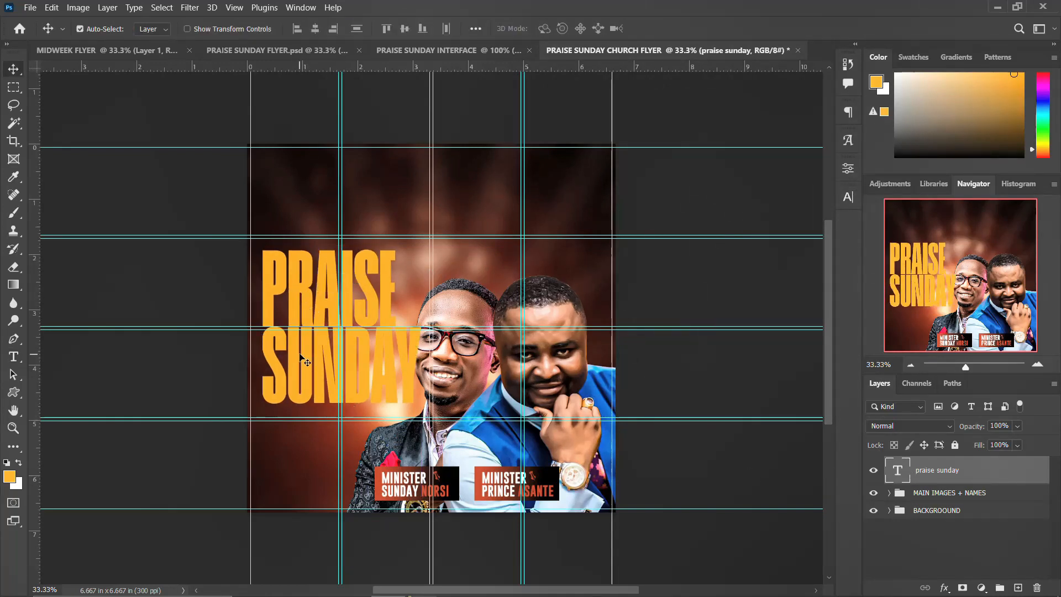
left_click_drag(303, 359, 305, 363)
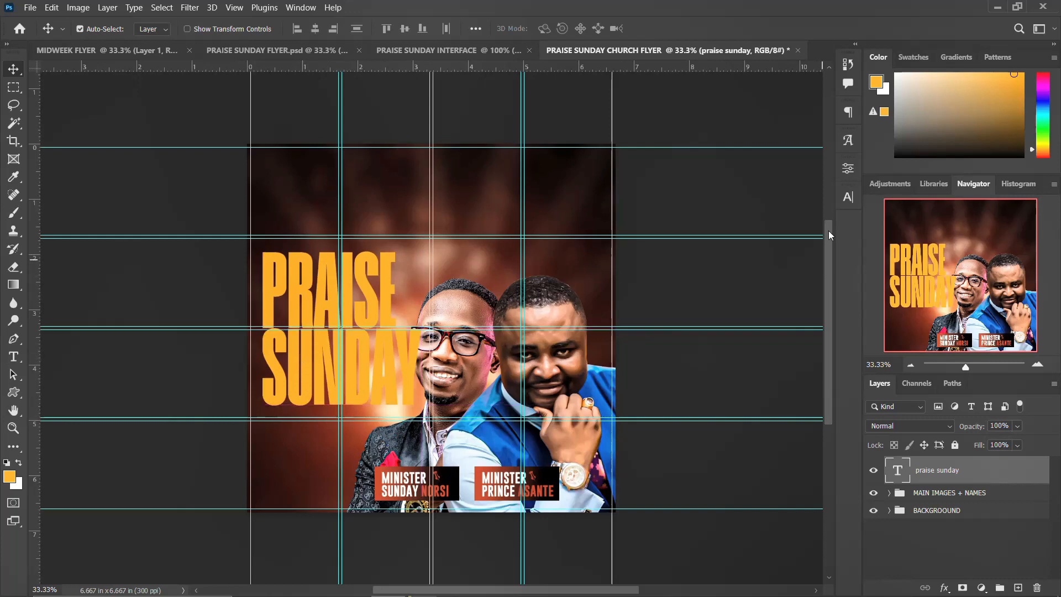
left_click(850, 201)
key("Up")
key("Up")
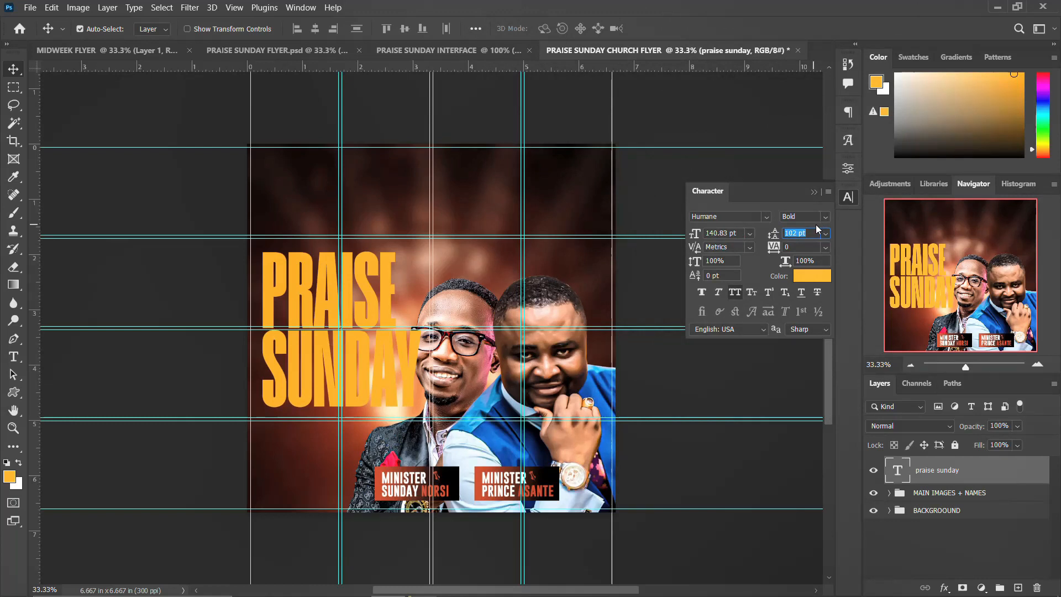
left_click(353, 391)
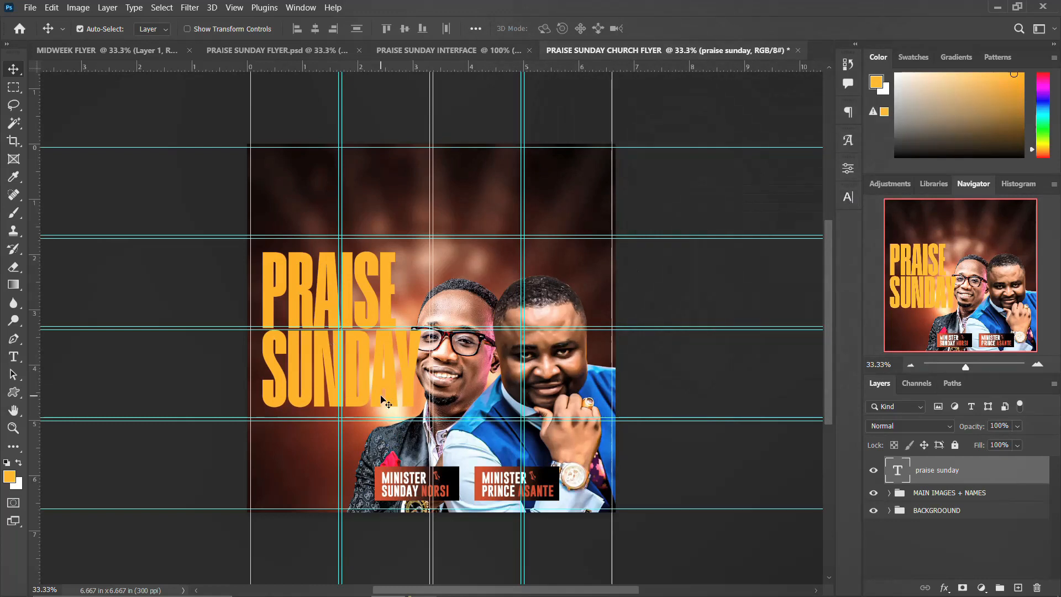
mouse_move(410, 569)
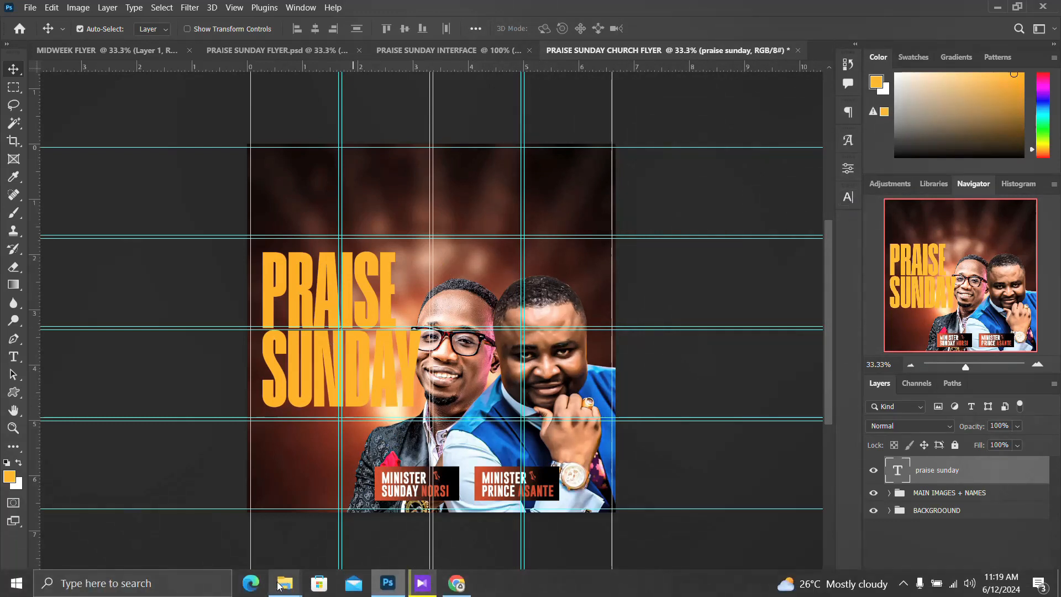
mouse_move(284, 587)
left_click(417, 525)
Place the gold shield image on the flyer, rasterize it and remove its background.
left_click_drag(641, 176, 331, 348)
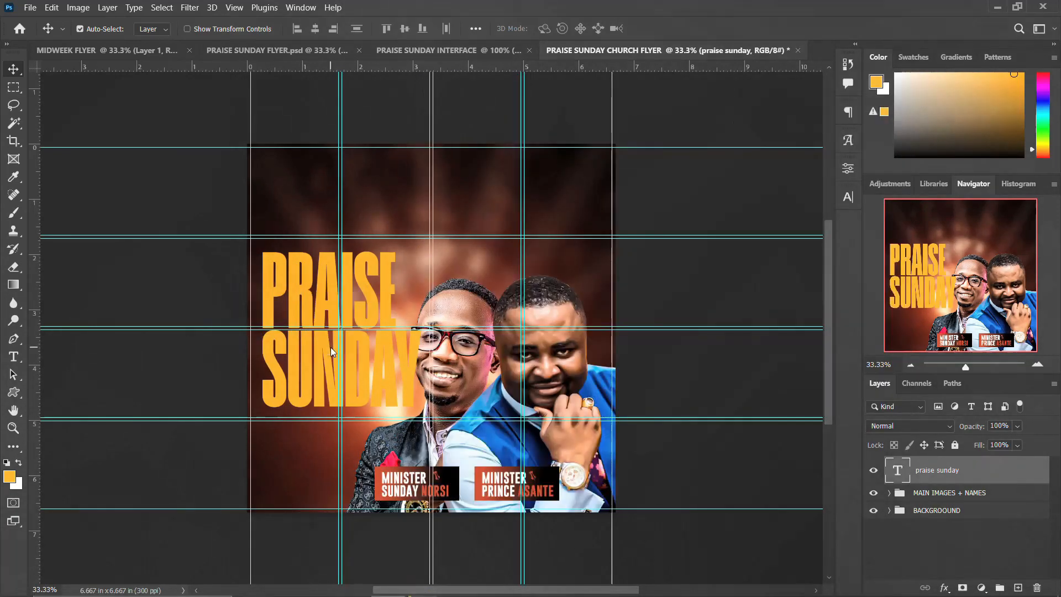
key("Return")
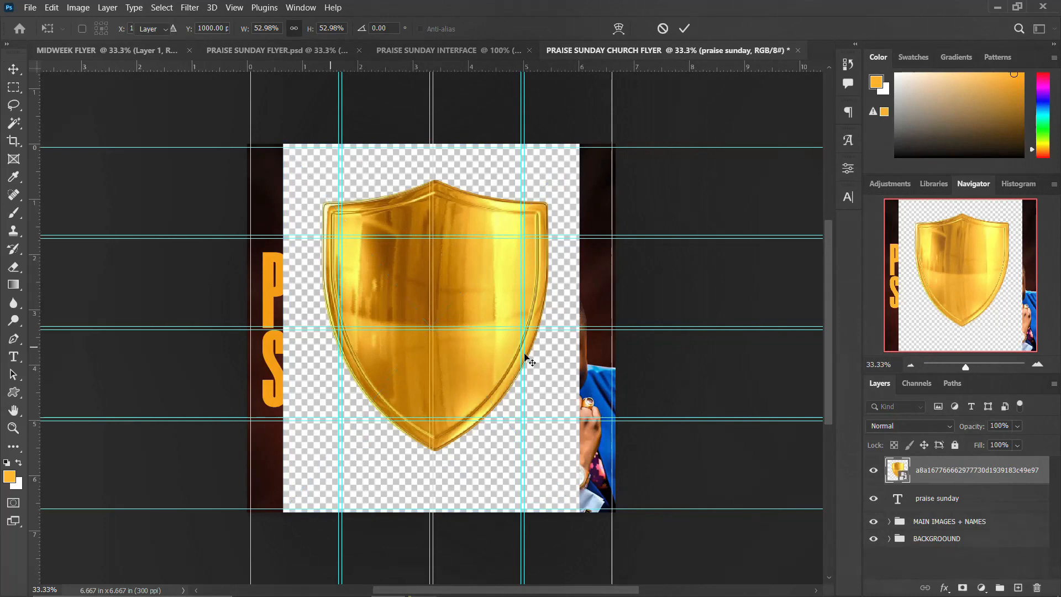
right_click(981, 476)
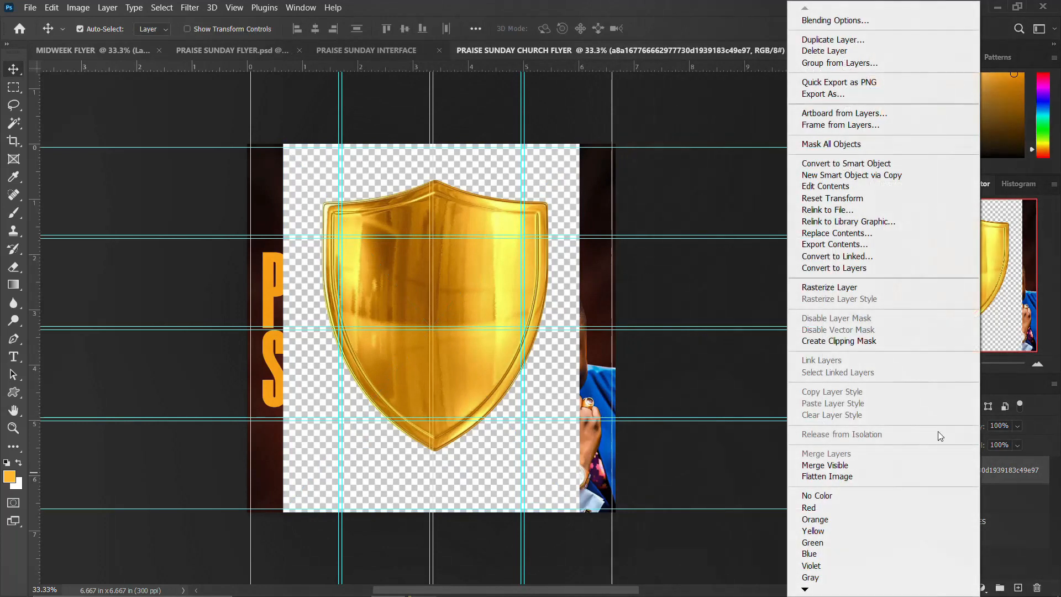
left_click(839, 291)
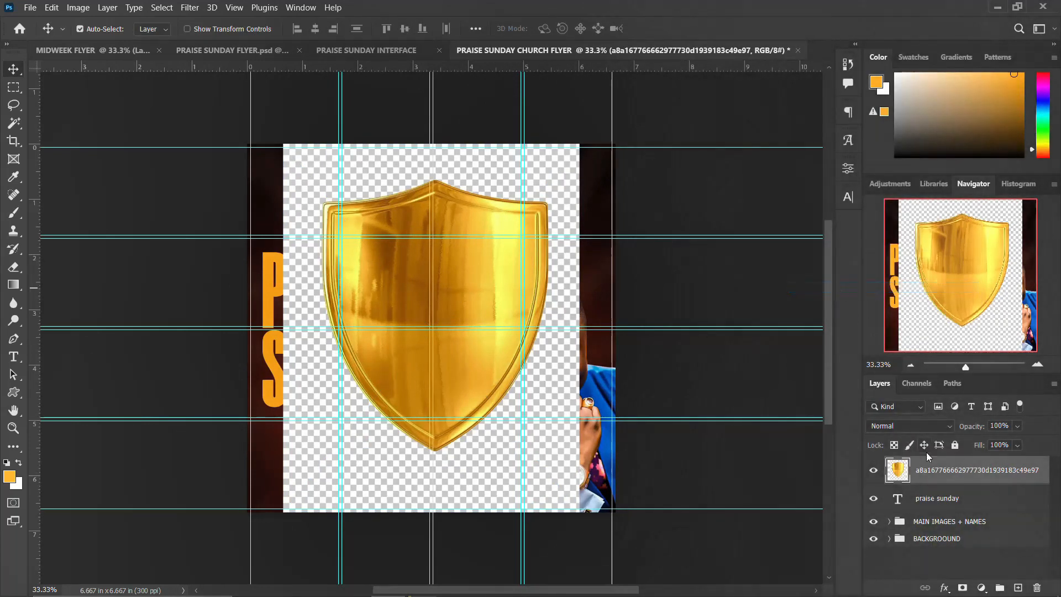
left_click(845, 169)
scroll(713, 356, "down", 1)
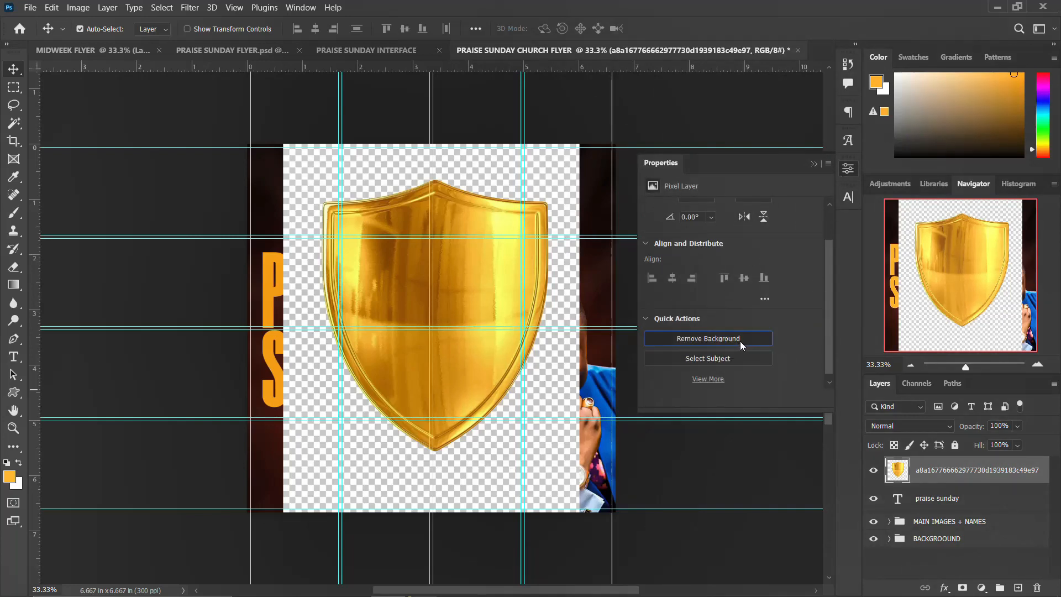
left_click(740, 340)
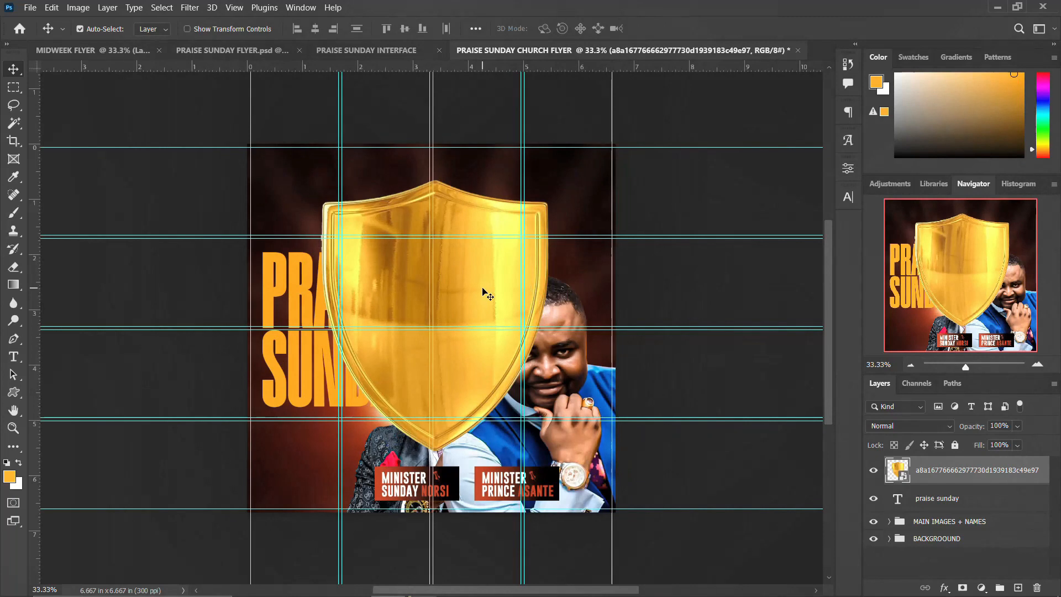
Apply a Gaussian Blur with a 4.5 px radius to the shield texture.
left_click(199, 9)
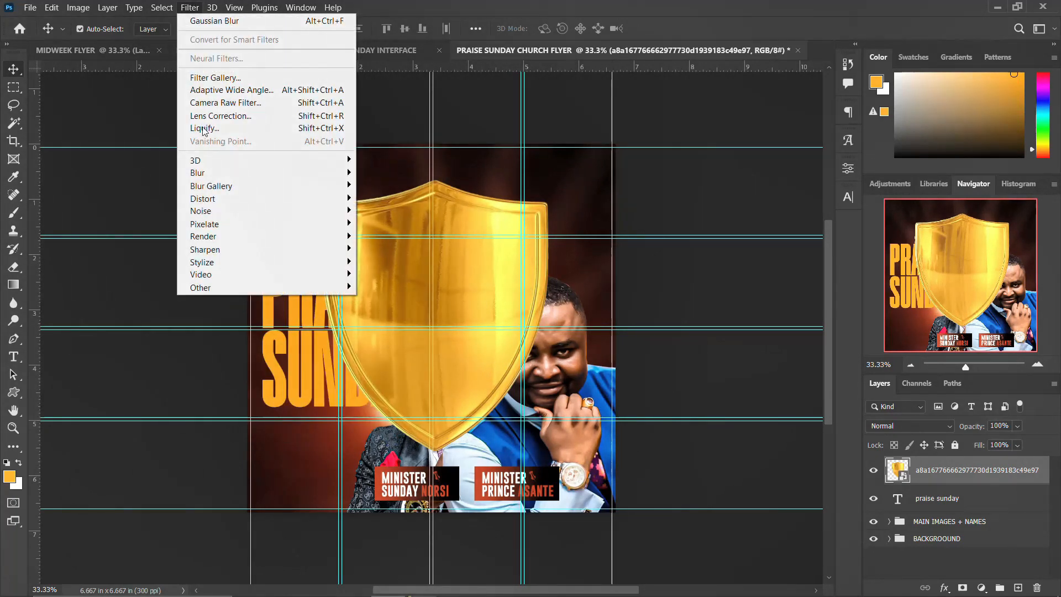
mouse_move(206, 176)
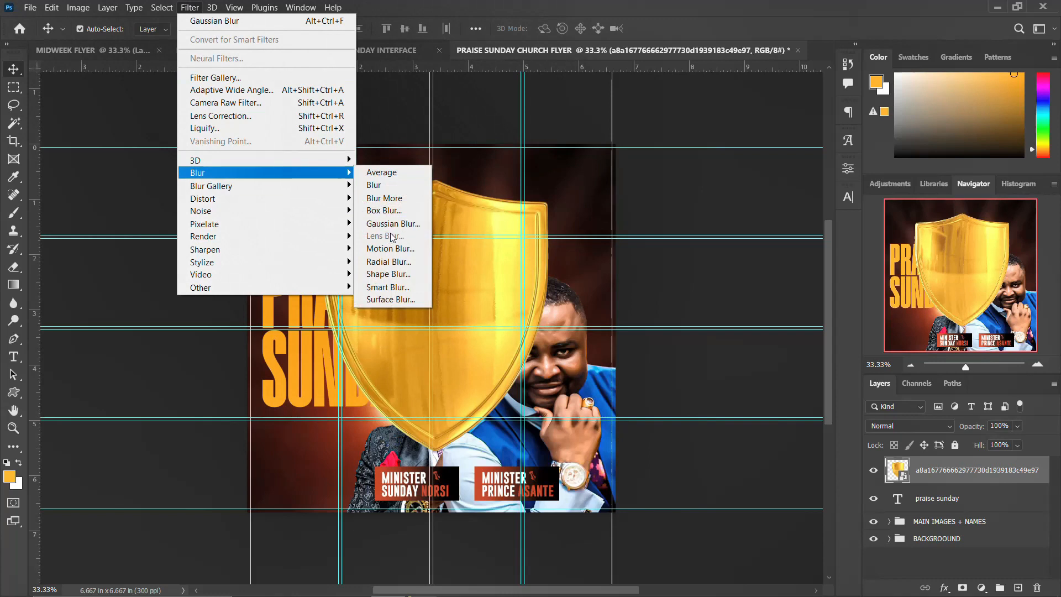
left_click(393, 224)
left_click(880, 297)
left_click(846, 297)
type("4.5")
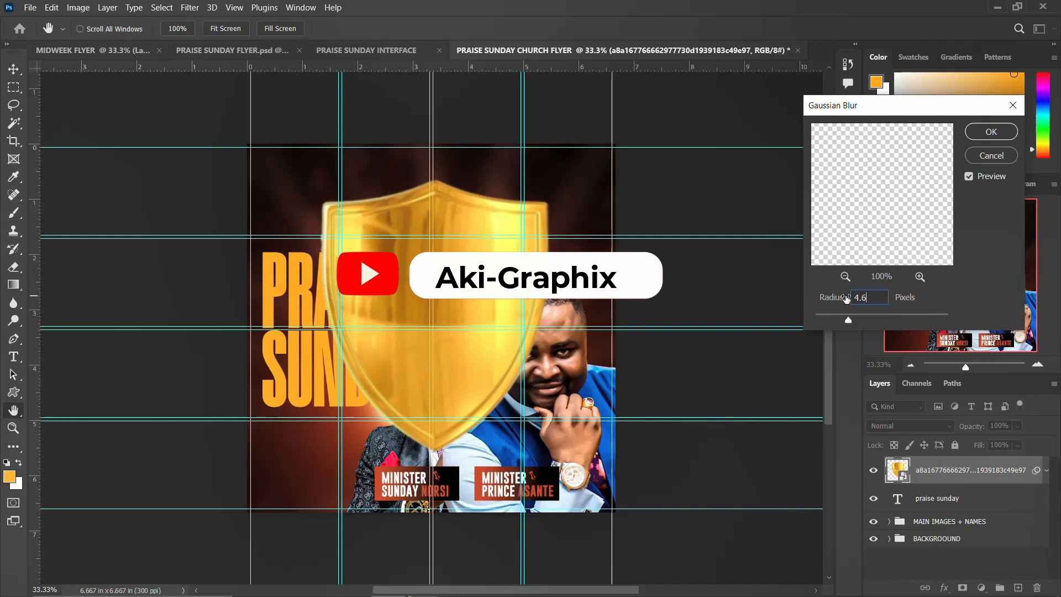
key("Return")
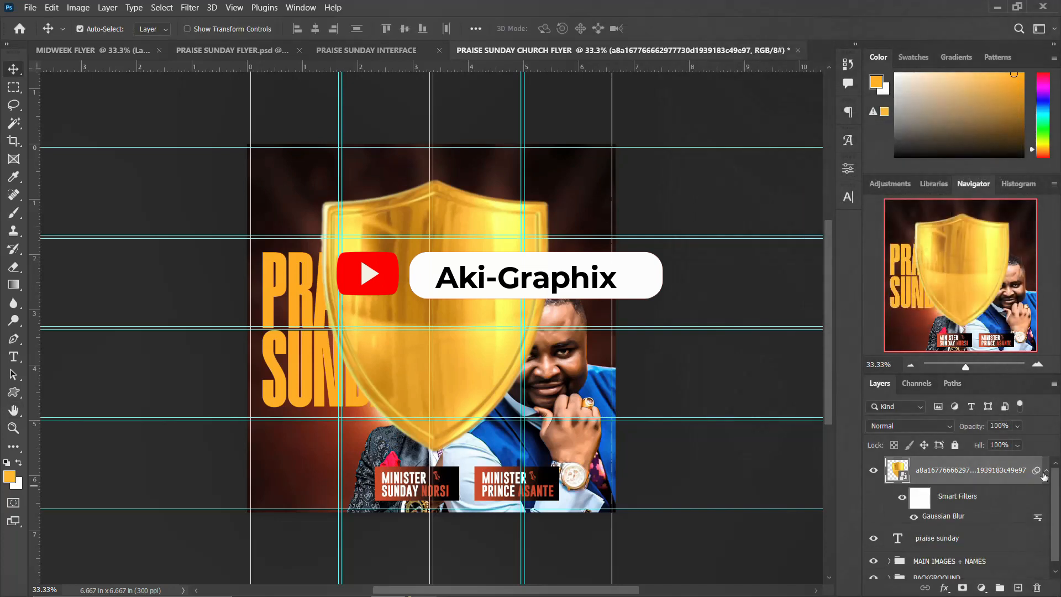
Clip the blurred shield texture into the PRAISE SUNDAY text layer.
left_click(1046, 471)
right_click(991, 474)
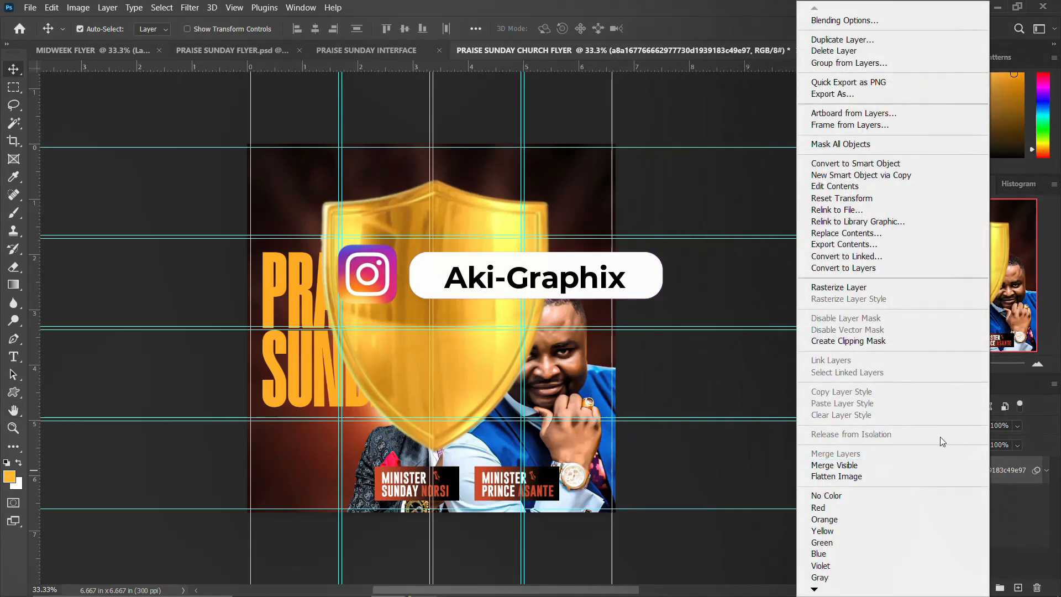
left_click(849, 342)
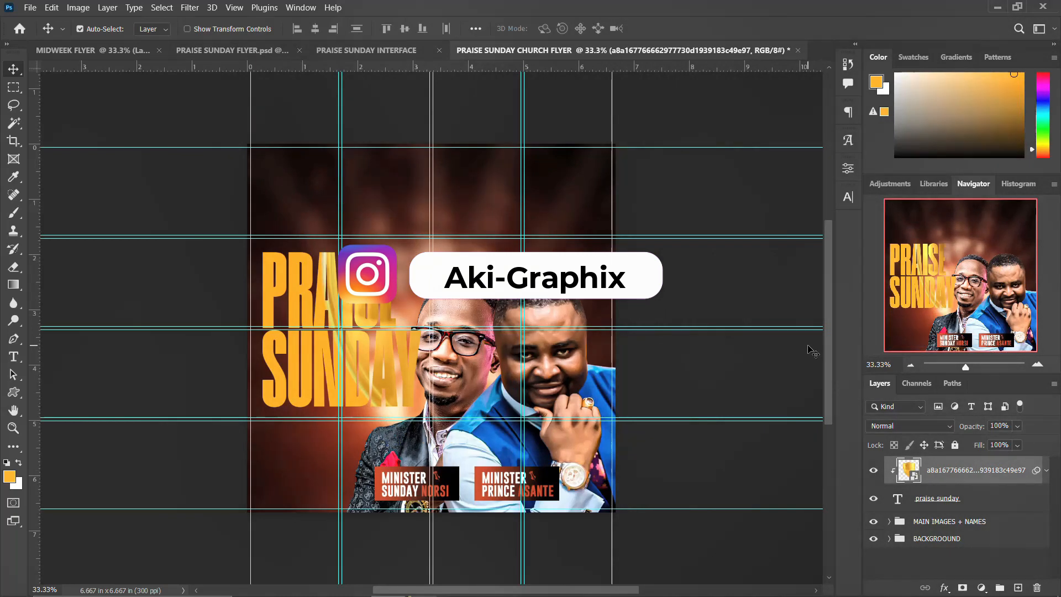
key("ctrl+t")
Scale the gold texture to about 117% and position it over the PRAISE SUNDAY lettering.
left_click(567, 244)
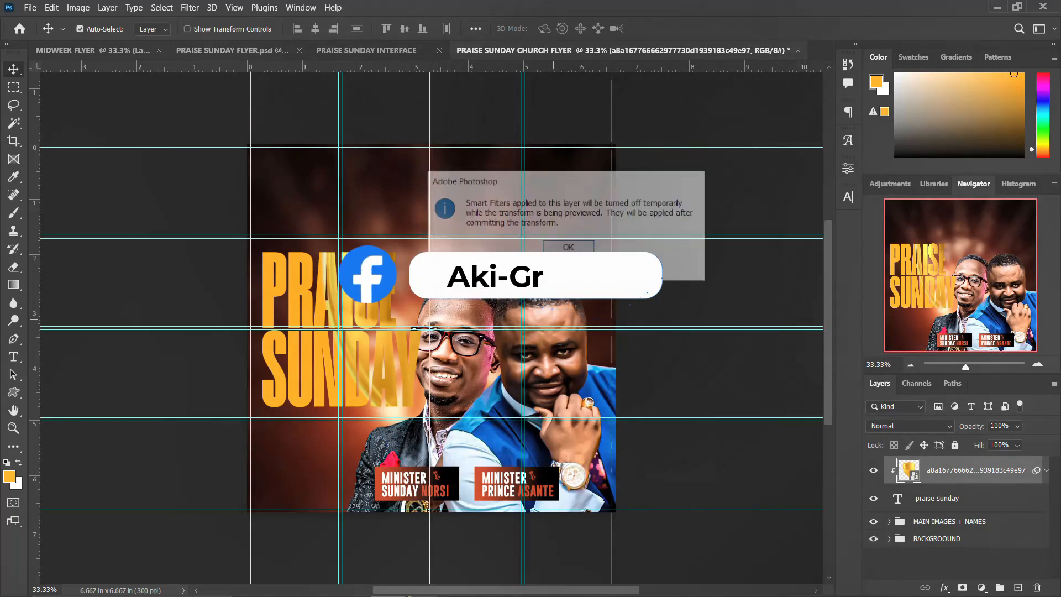
left_click_drag(390, 306, 283, 313)
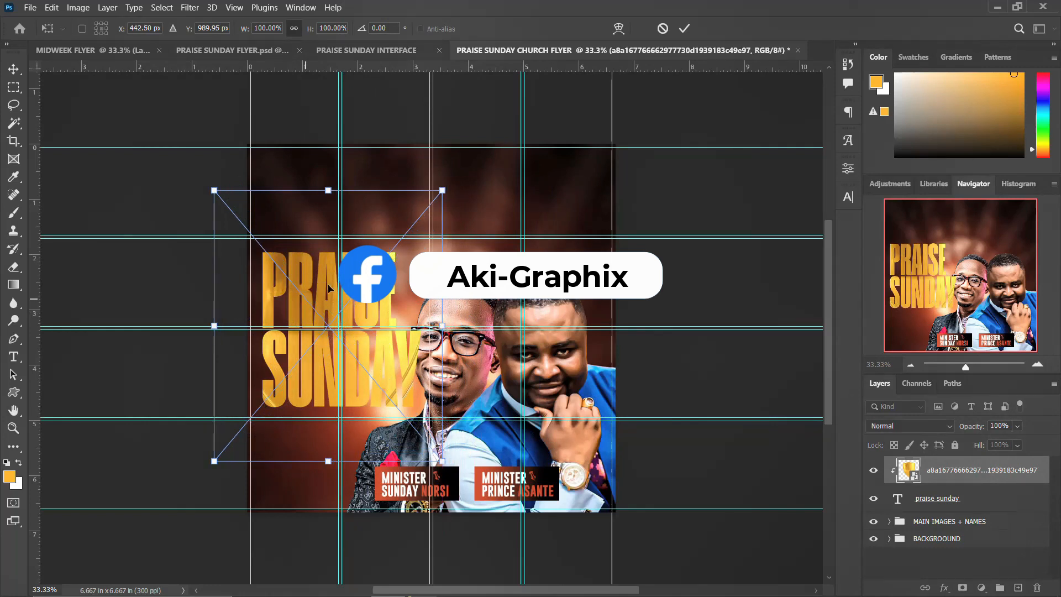
left_click_drag(442, 190, 458, 165)
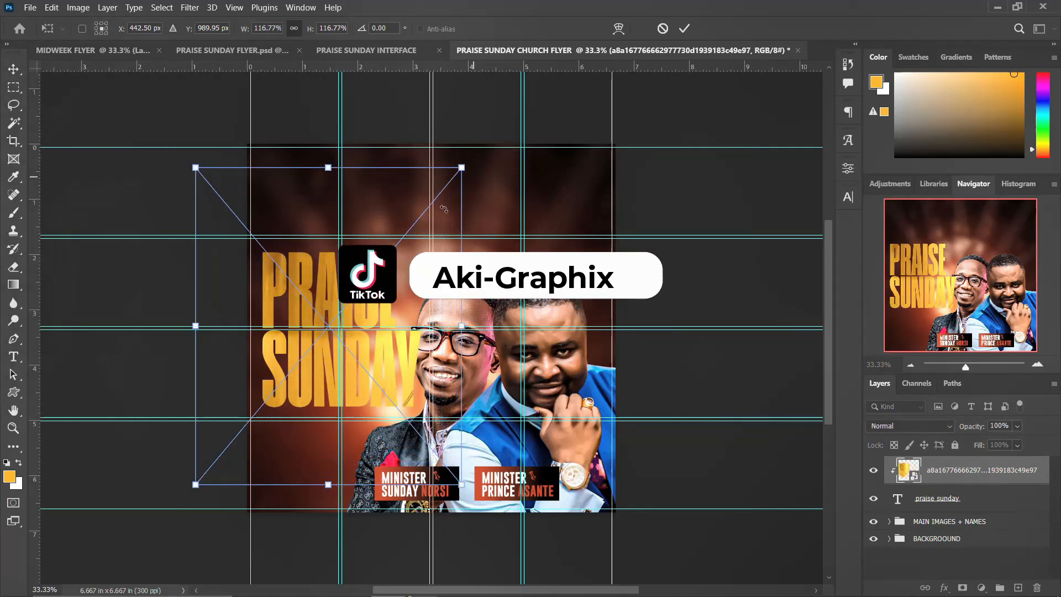
left_click_drag(388, 227, 371, 266)
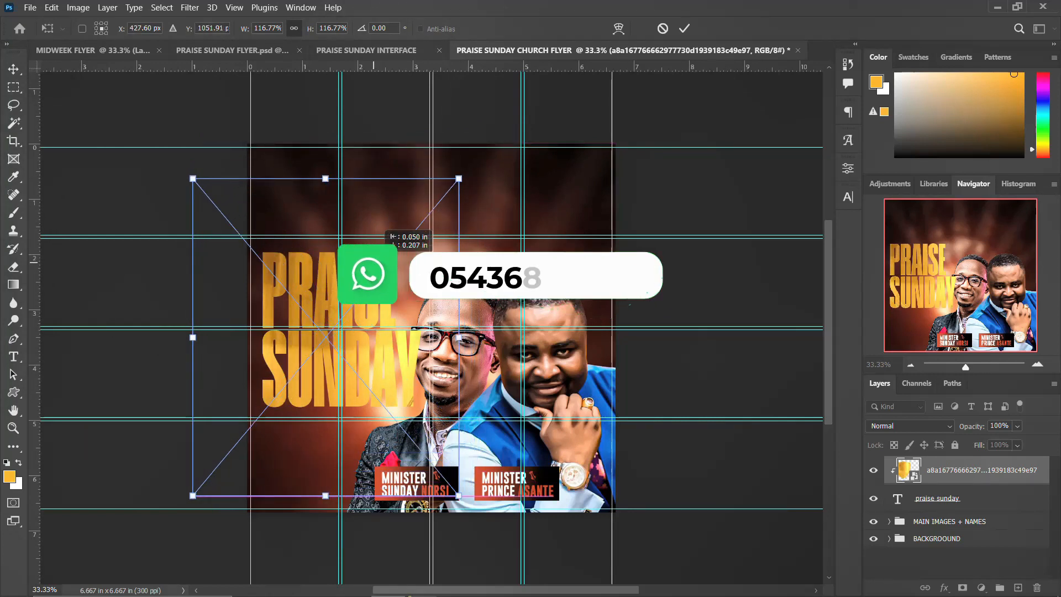
left_click_drag(385, 224, 391, 228)
key("Return")
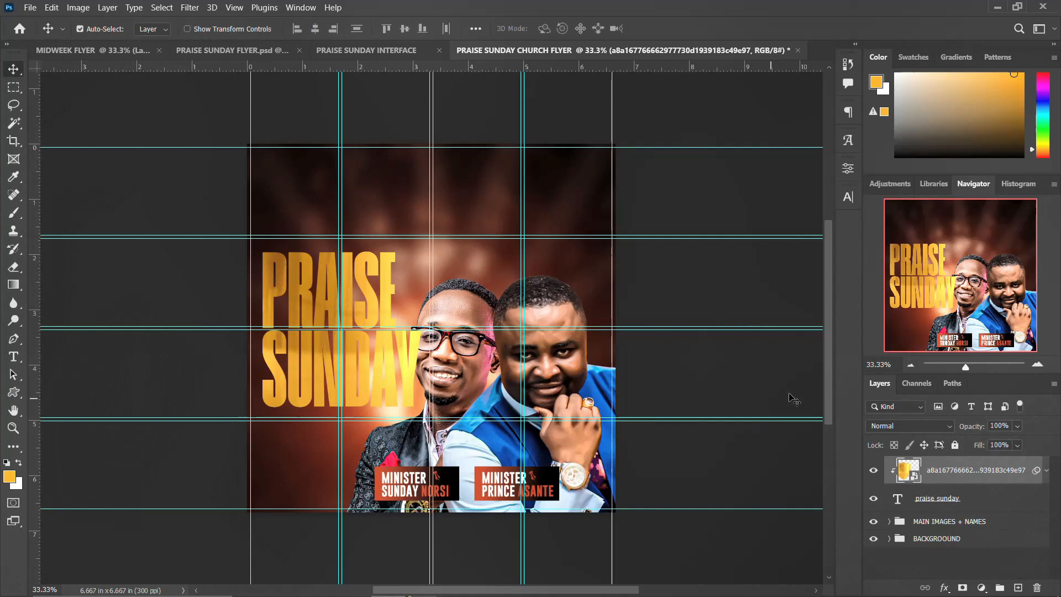
key("ctrl")
left_click(923, 501, "ctrl")
Group the title with its texture and add a drop shadow and an orange stroke.
key("ctrl+g")
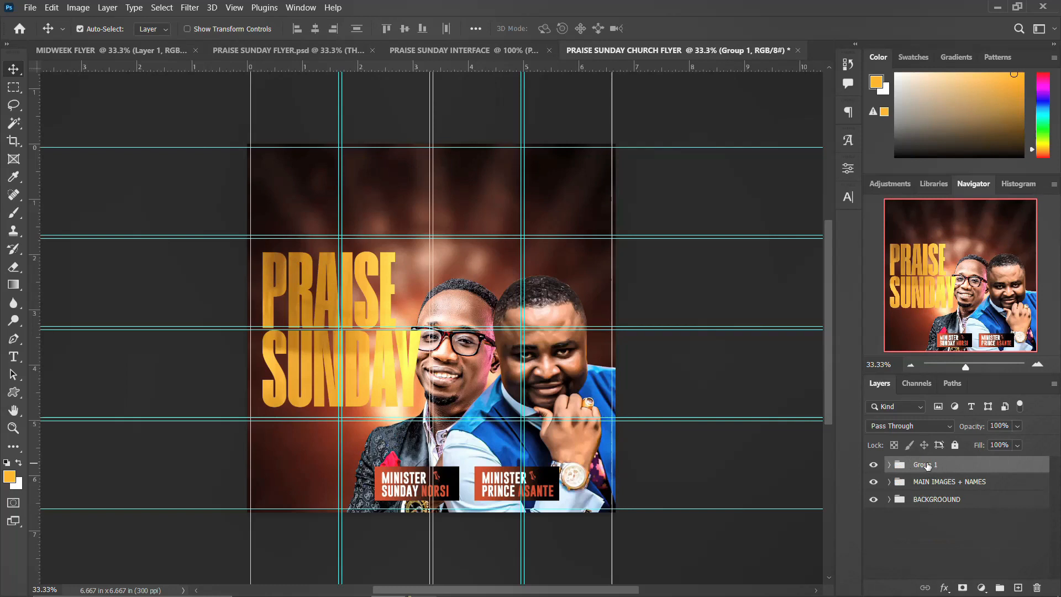
left_click(944, 587)
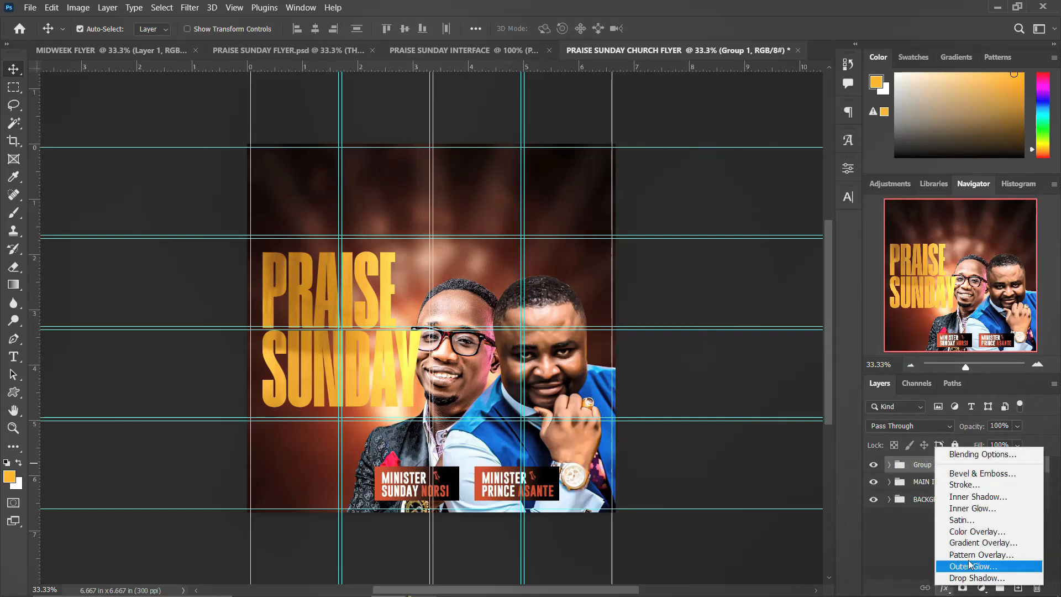
left_click(967, 576)
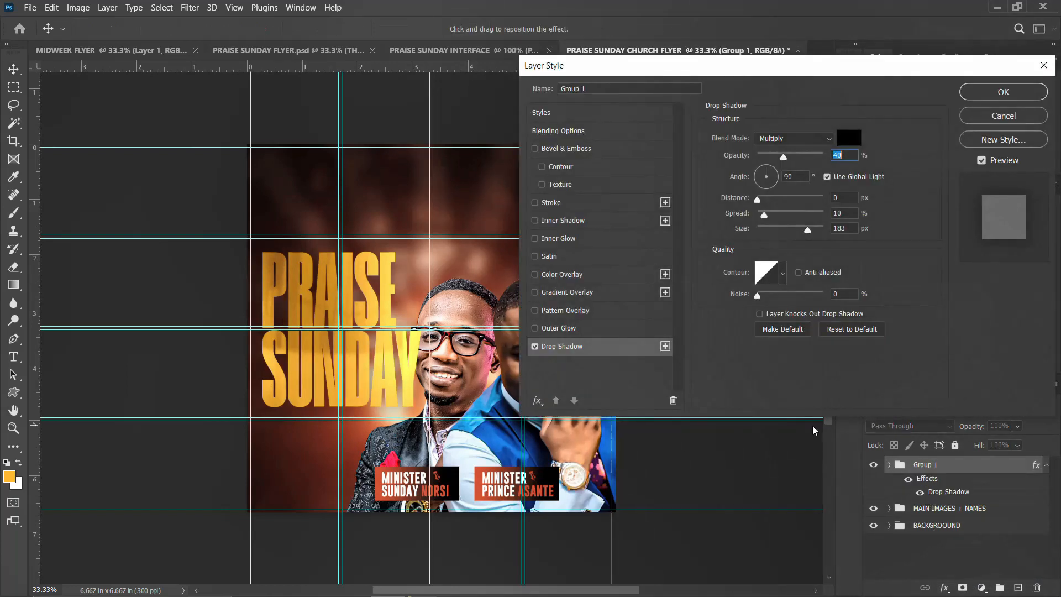
left_click(567, 203)
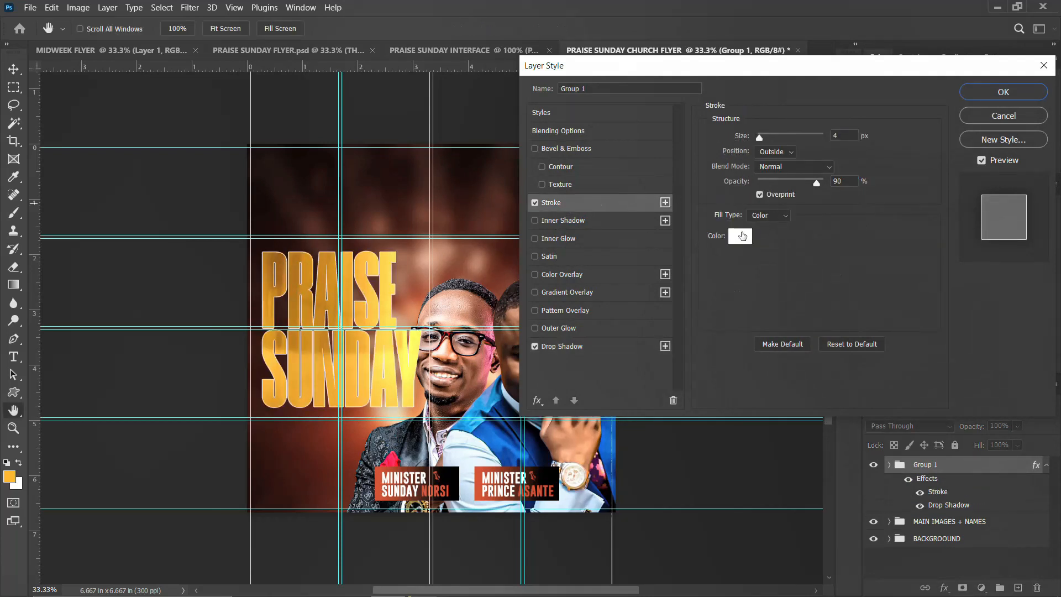
left_click(739, 236)
left_click_drag(823, 331, 820, 339)
left_click_drag(773, 207, 818, 170)
left_click(938, 175)
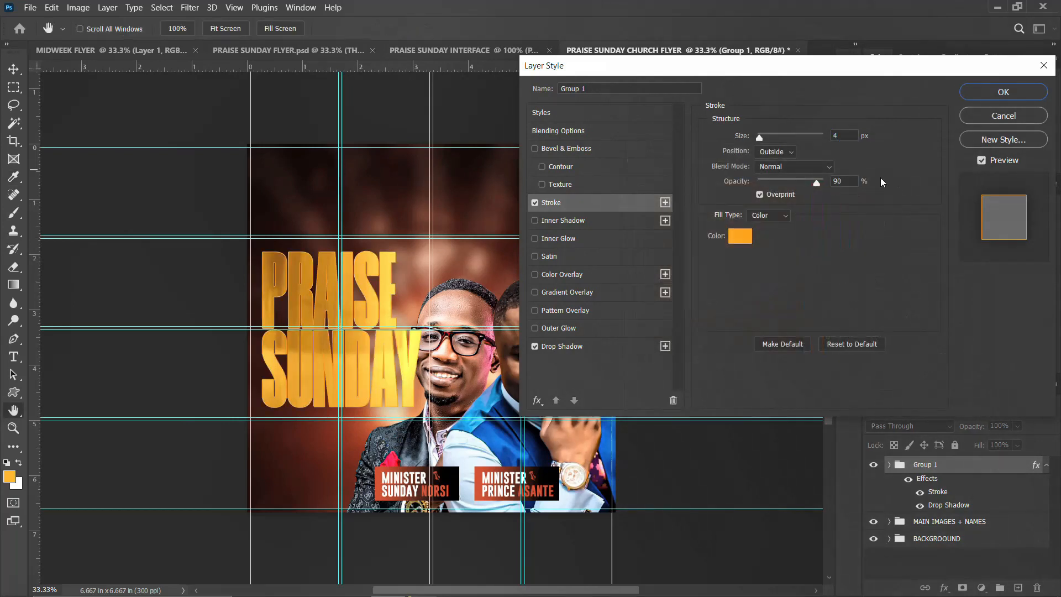
Thin the stroke to 2 px, apply the effects, and nest Group 1 inside Group 2.
left_click(848, 136)
key("Down")
key("Down")
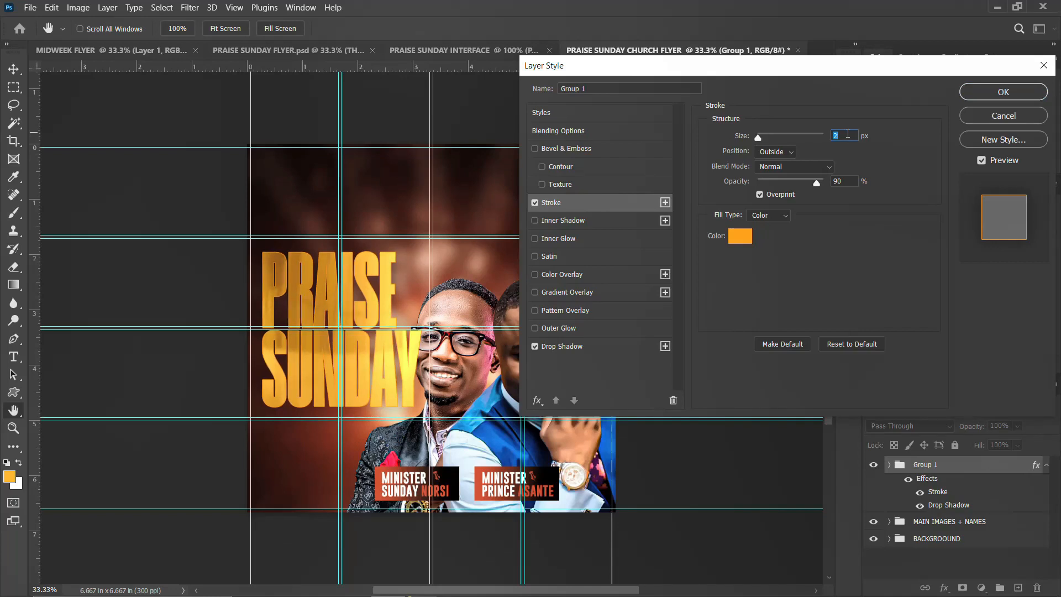
left_click(1004, 94)
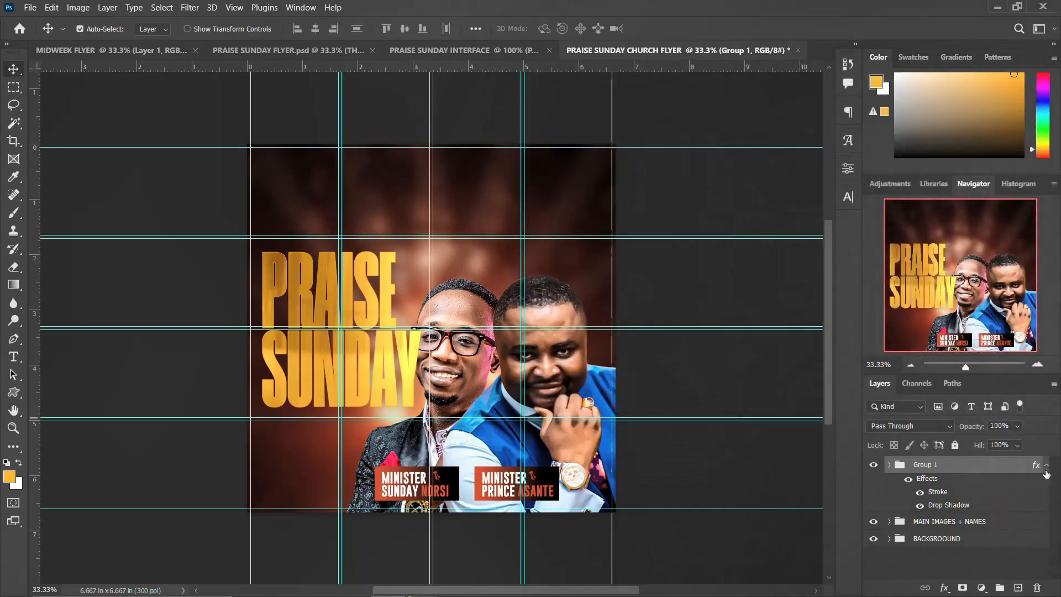
left_click(1046, 466)
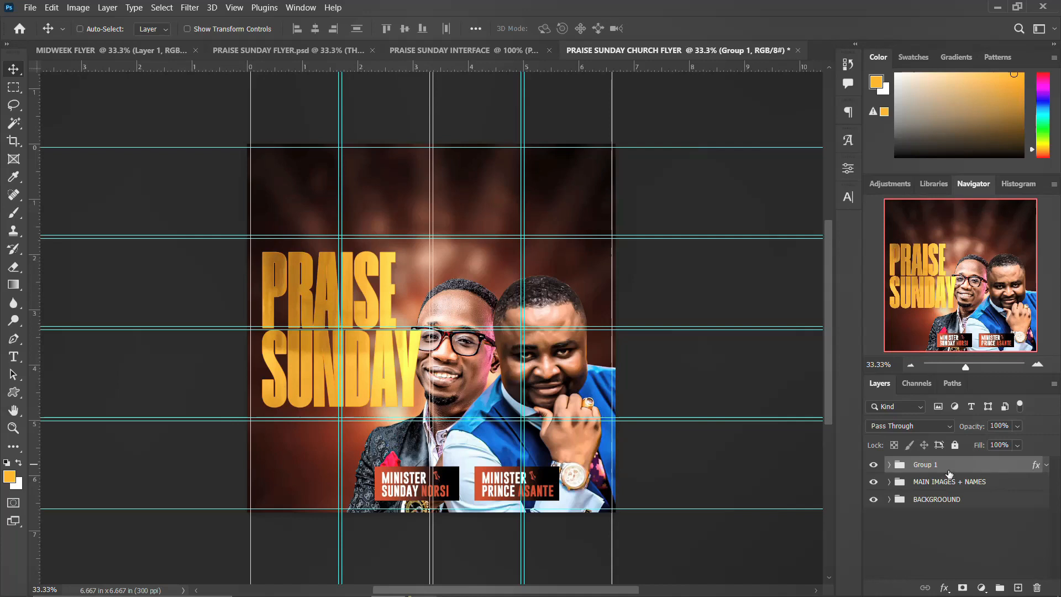
key("ctrl+g")
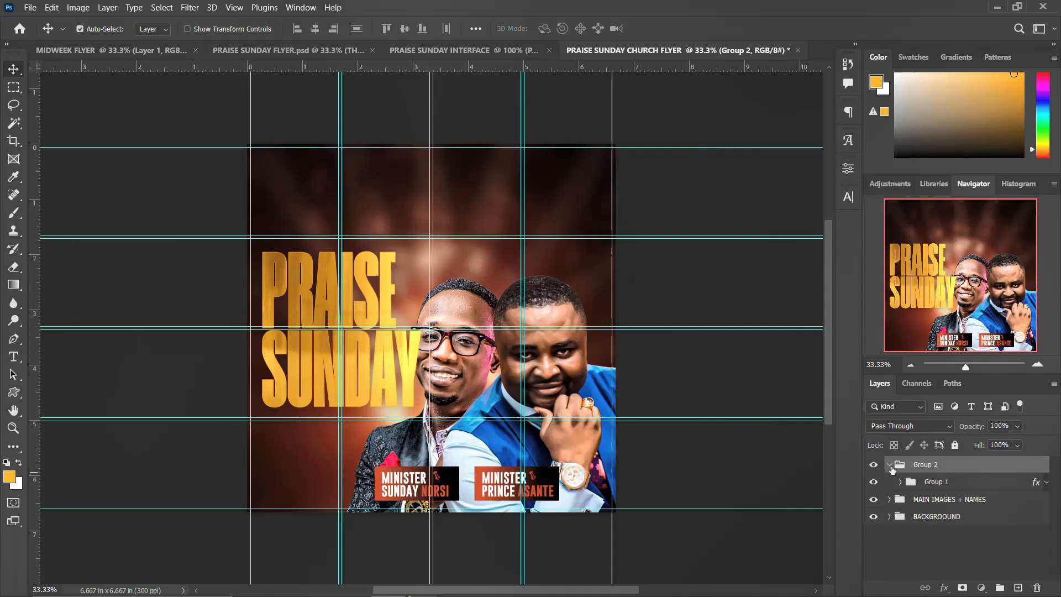
left_click(889, 465)
double_click(934, 469)
Rename Group 2 to THEME.
type("THEME")
key("Return")
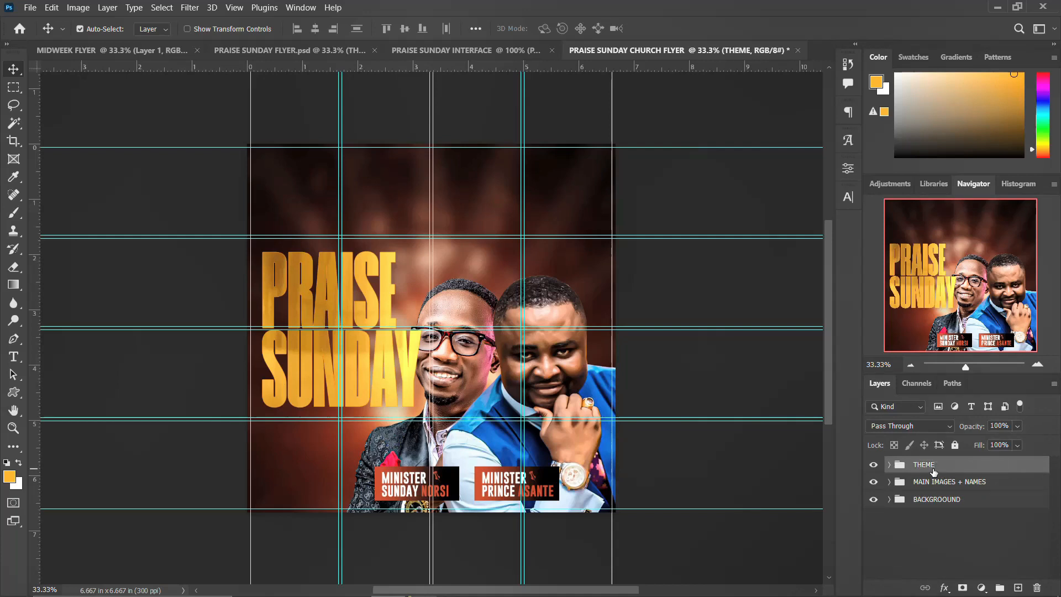
left_click(875, 466)
left_click(873, 465)
Move MAIN IMAGES + NAMES above the title group and delete the empty Layer 1.
left_click(934, 482)
left_click(1018, 587)
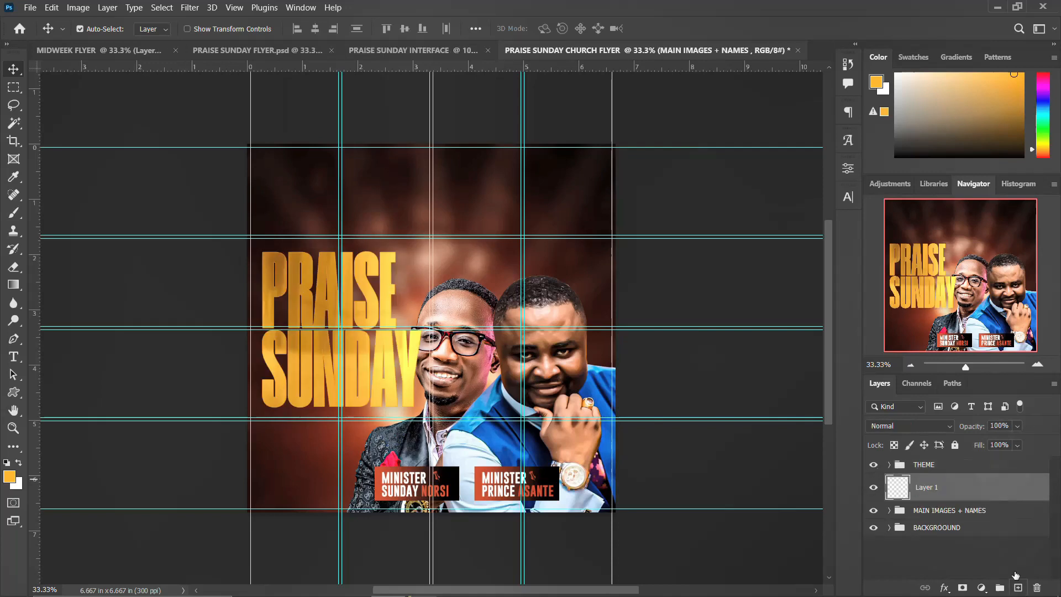
left_click(942, 512)
mouse_move(939, 510)
left_mouse_down()
mouse_move(937, 474)
mouse_move(934, 516)
left_mouse_up()
left_click(920, 489)
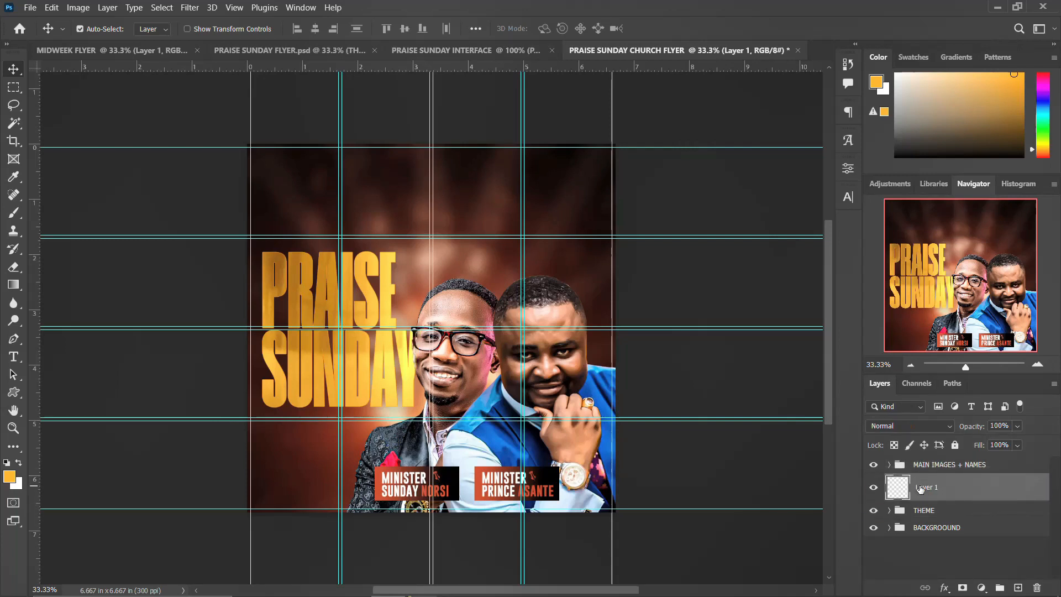
key("Delete")
left_click(917, 469)
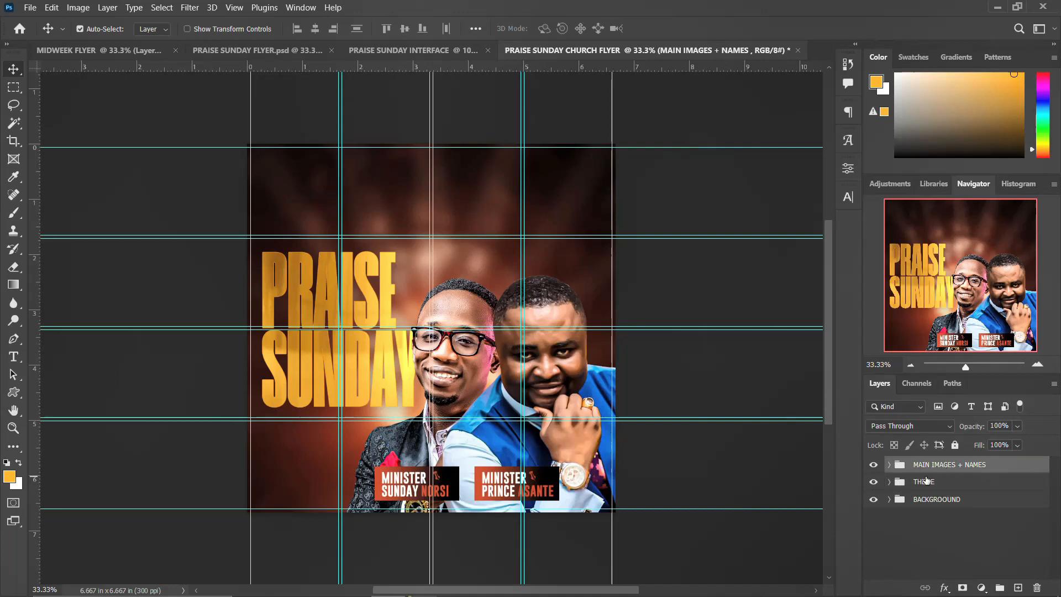
Nudge the THEME title left and down, and the MAIN IMAGES + NAMES group right.
left_click(926, 487)
key("Left")
key("Left")
key("Left")
key("Left")
key("Left")
key("Left")
key("Left")
key("Down")
key("Down")
key("Down")
key("Down")
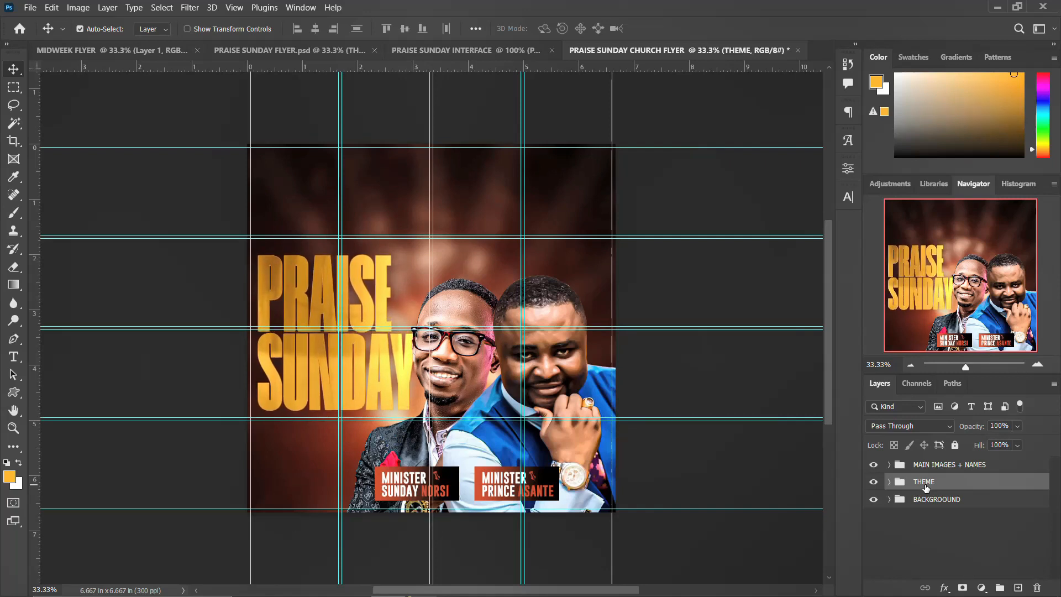
left_click(954, 463)
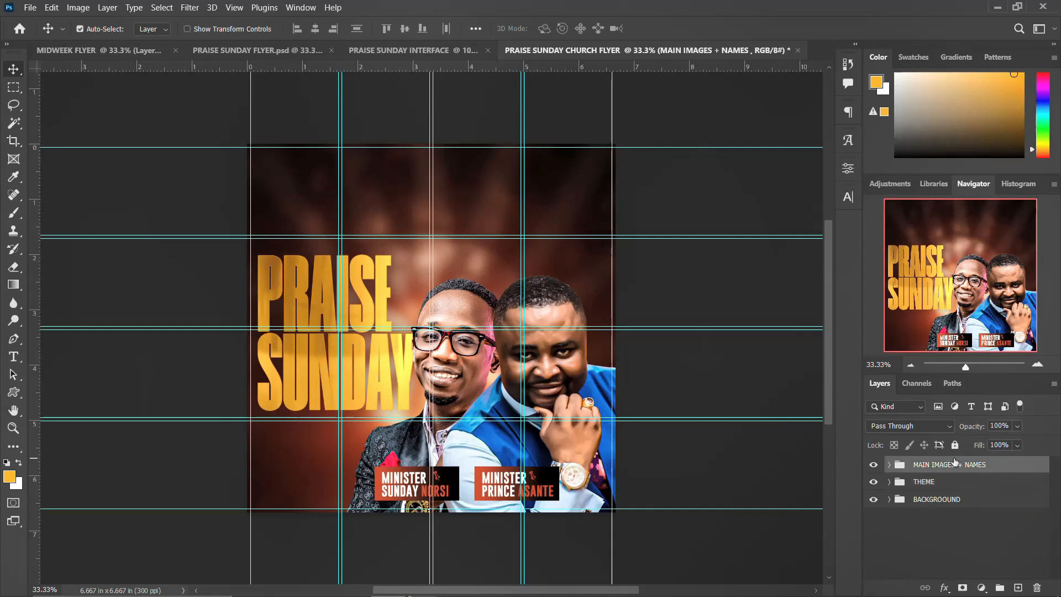
key("Right")
key("Right")
key("Right")
key("Right")
key("Right")
key("Right")
key("Right")
key("Right")
key("Right")
key("Right")
key("Right")
key("Right")
key("Right")
key("Right")
key("Right")
key("Right")
key("Right")
key("Right")
key("Right")
key("Right")
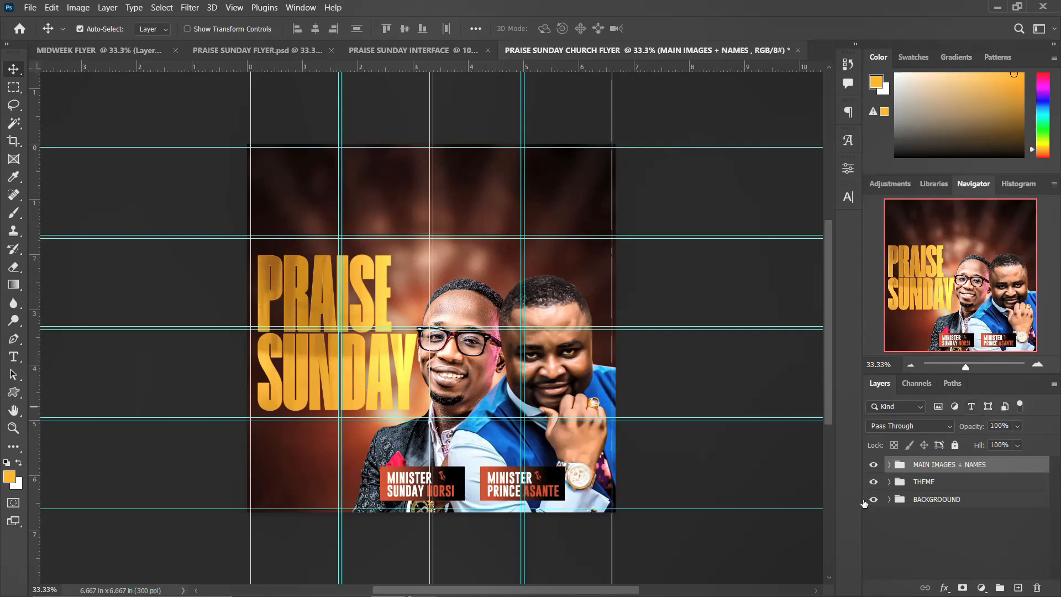
left_click(888, 500)
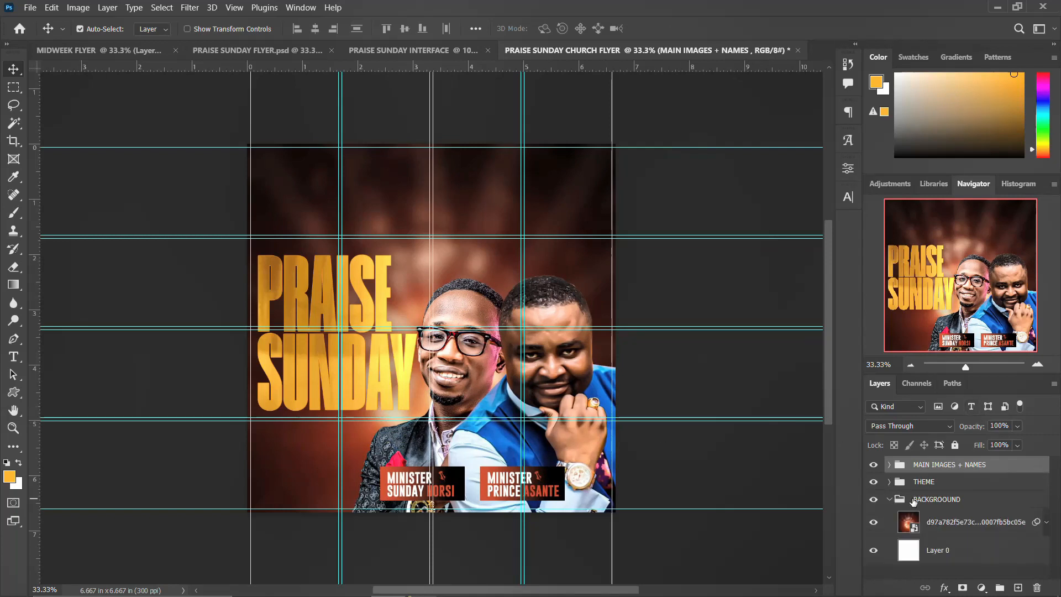
Draw a white 7.17 × 1.16 in rectangle bar across the flyer's bottom, behind the portraits.
left_click(950, 525)
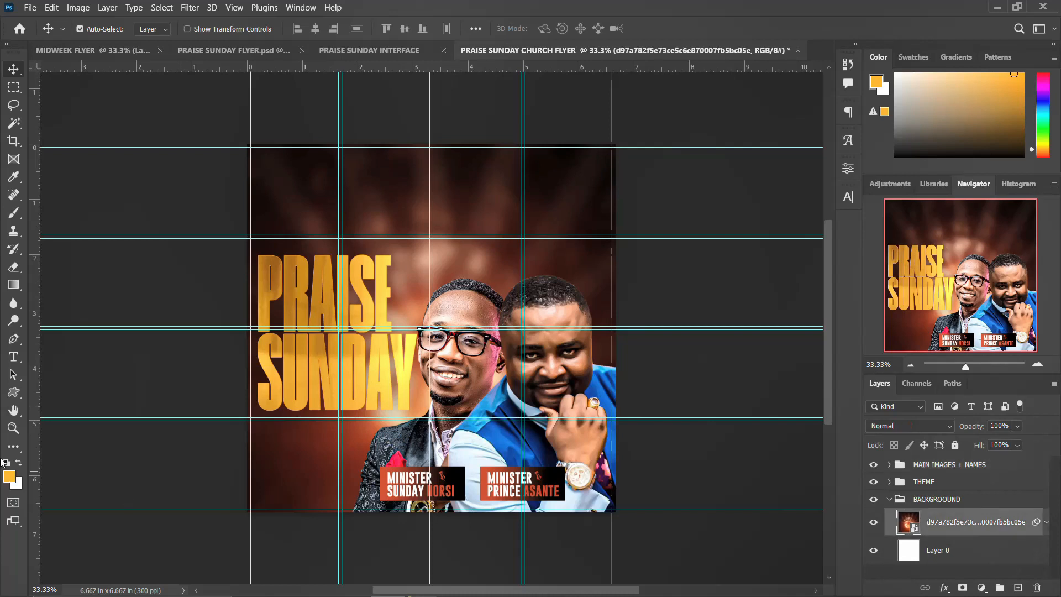
right_click(14, 393)
left_click(39, 392)
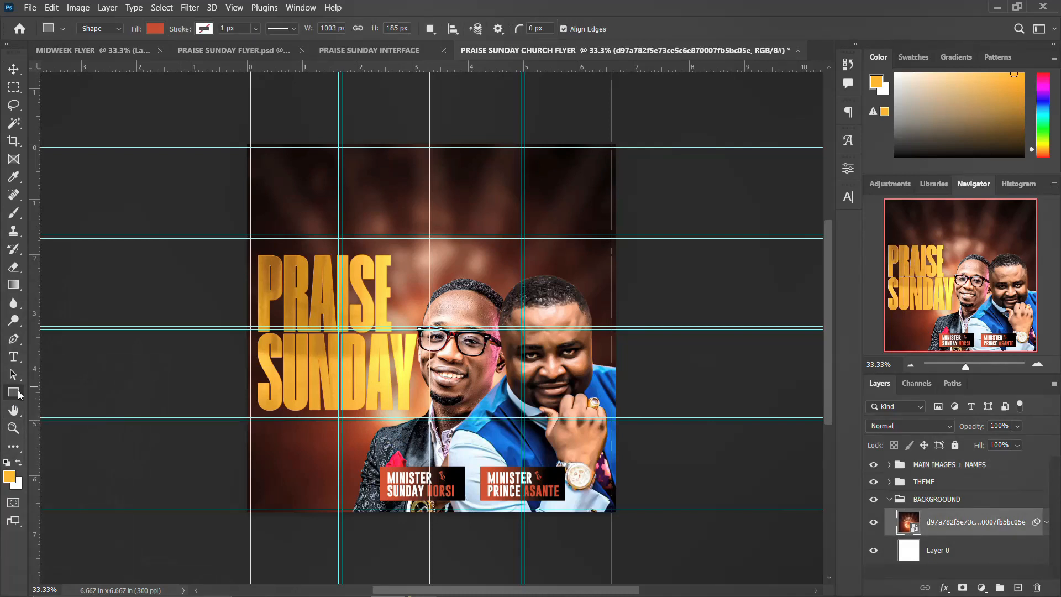
left_click_drag(237, 463, 633, 527)
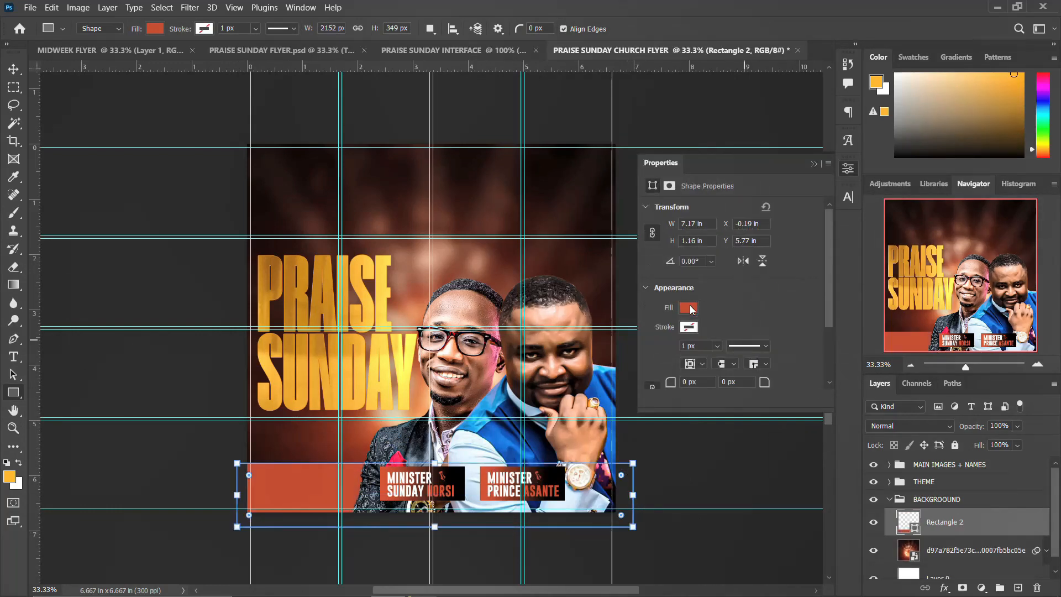
left_click(689, 308)
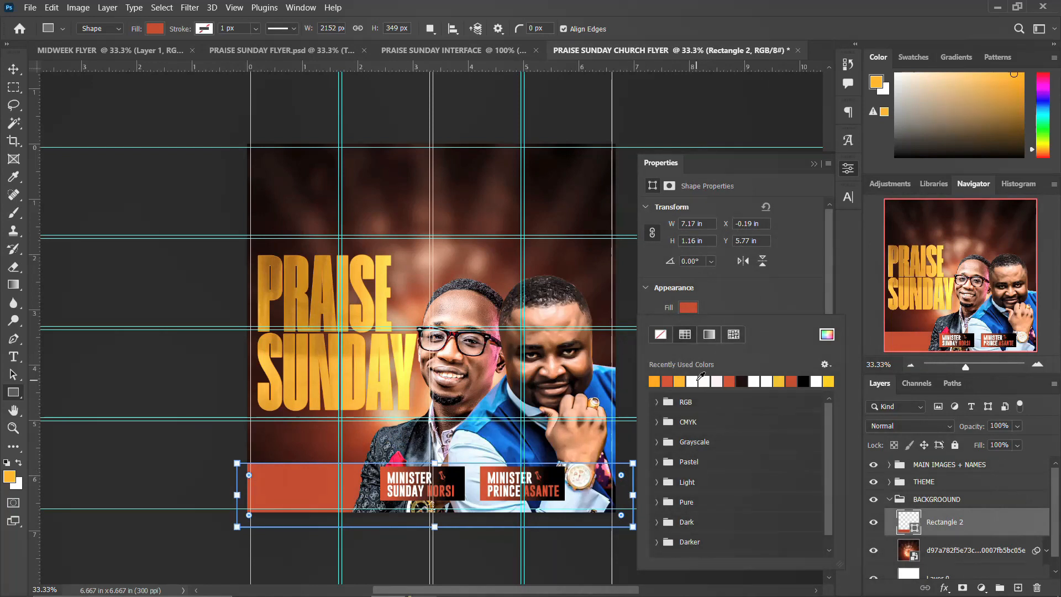
left_click(701, 379)
left_click(849, 171)
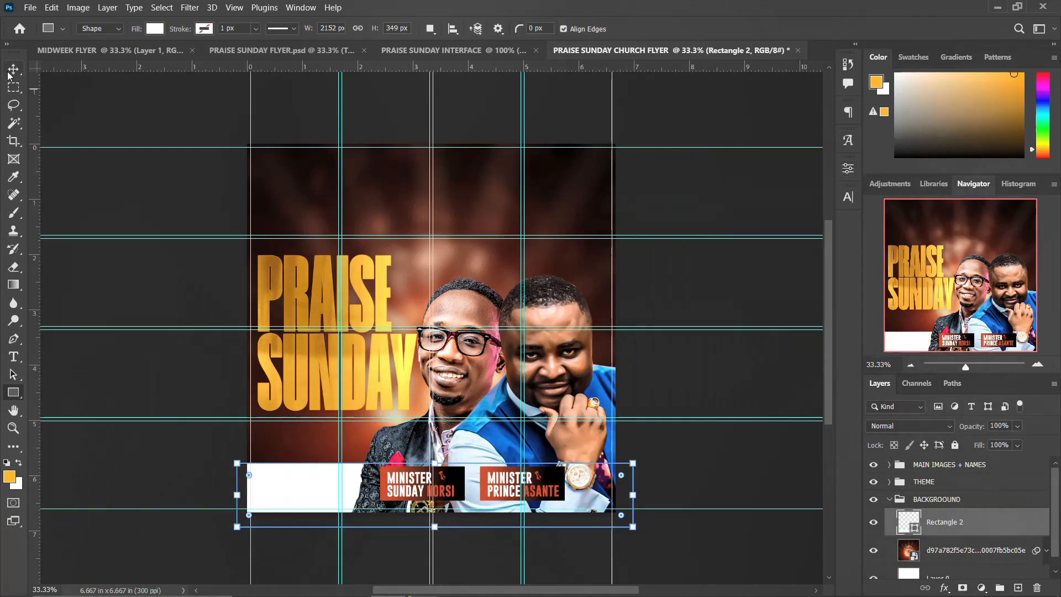
left_click(10, 72)
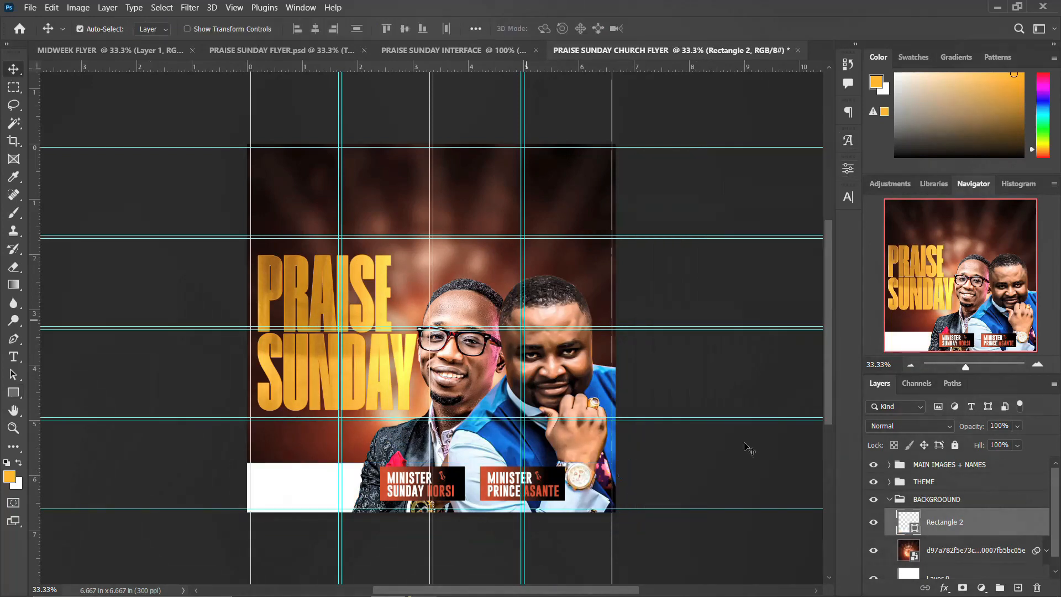
left_click(890, 500)
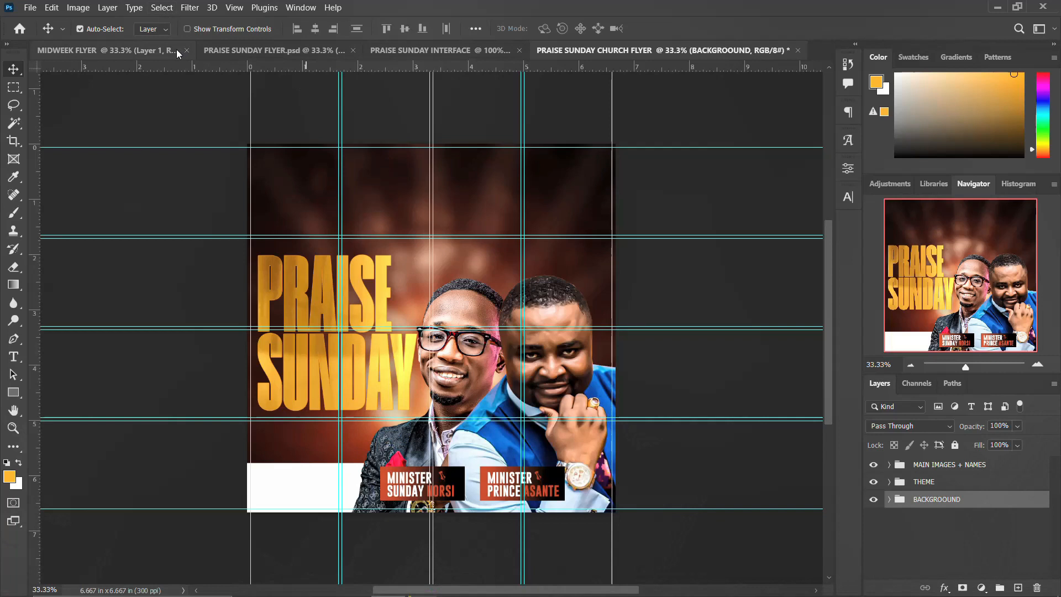
Paste the AKI-GRAPHIX logo, QR code and PRESENTS block, nudging the logo text left.
key("ctrl+v")
left_click(402, 166)
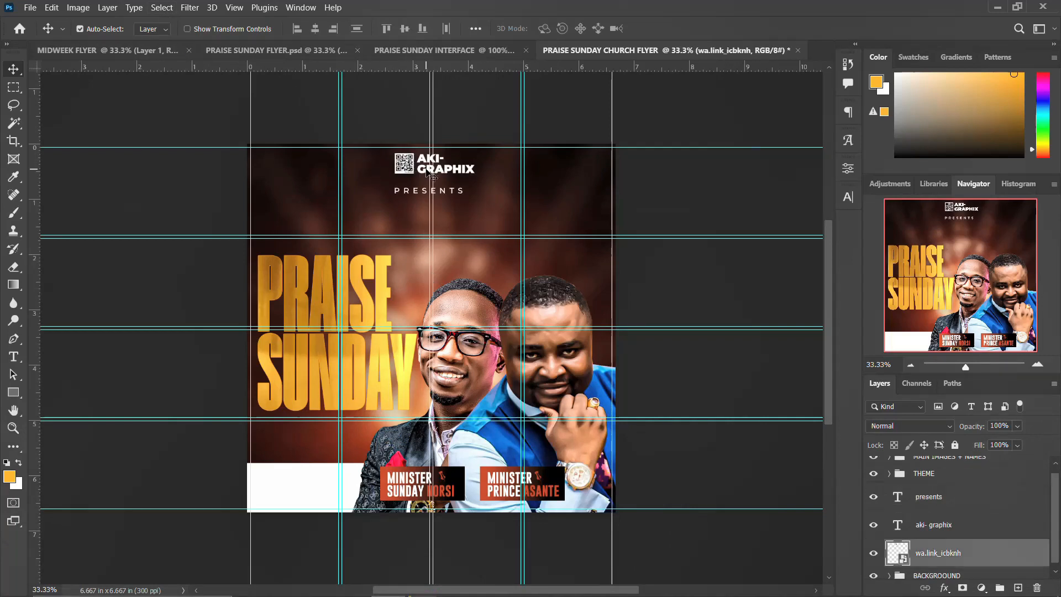
left_click(430, 172)
key("Left")
key("Left")
key("Left")
key("Left")
key("Left")
key("Left")
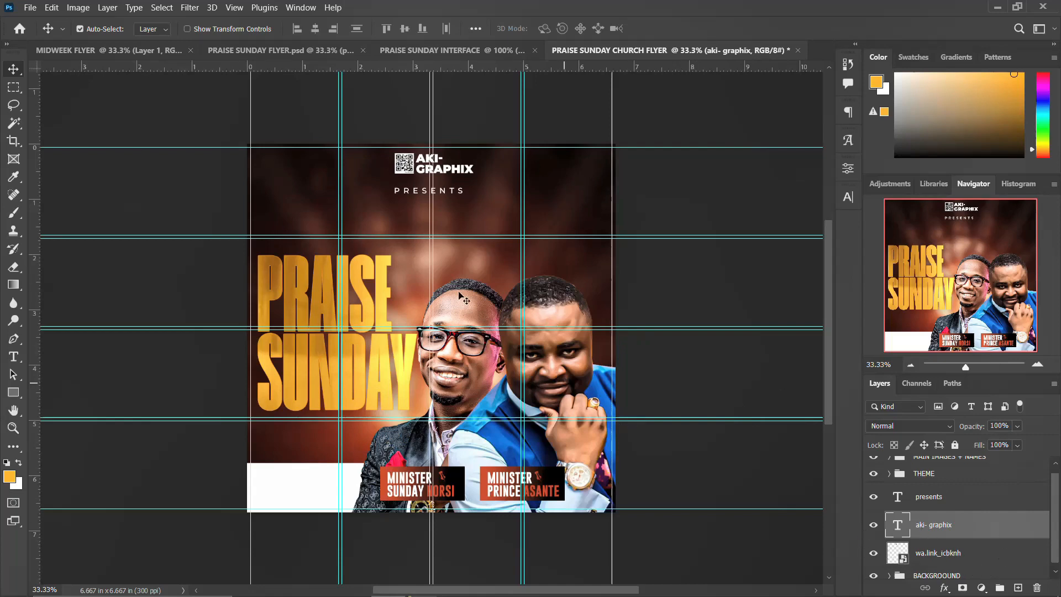
Centre the PRESENTS text horizontally on the flyer.
left_click(406, 189)
key("ctrl+a")
left_click(315, 28)
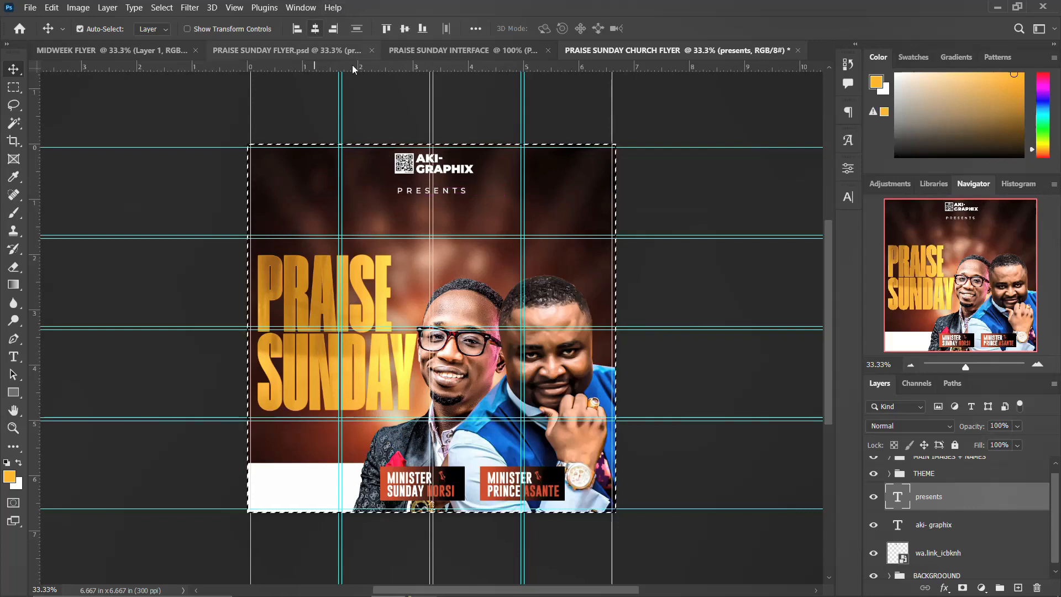
key("ctrl+d")
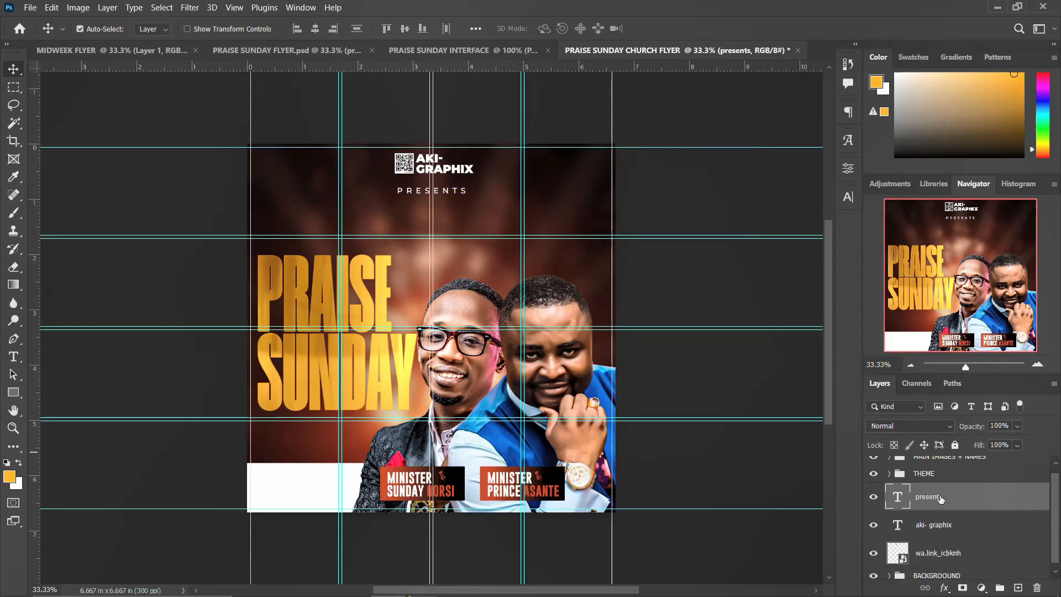
Group the logo, QR and PRESENTS layers and name the group 'CHURCH NAME & LOGO'.
left_click(938, 554, "shift")
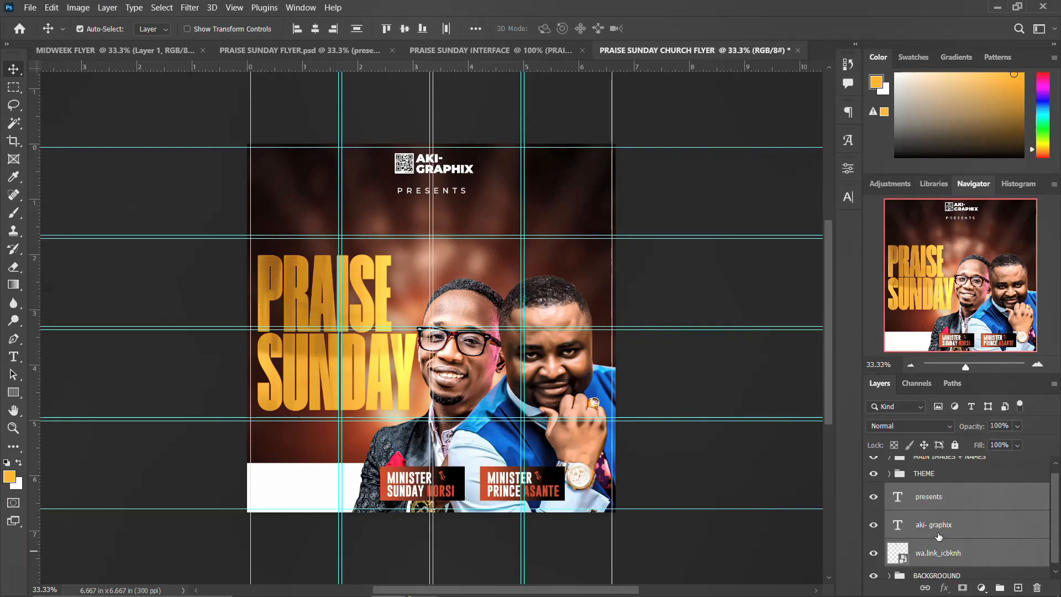
key("ctrl+g")
double_click(929, 499)
type("CHURCH NAME & LOGO")
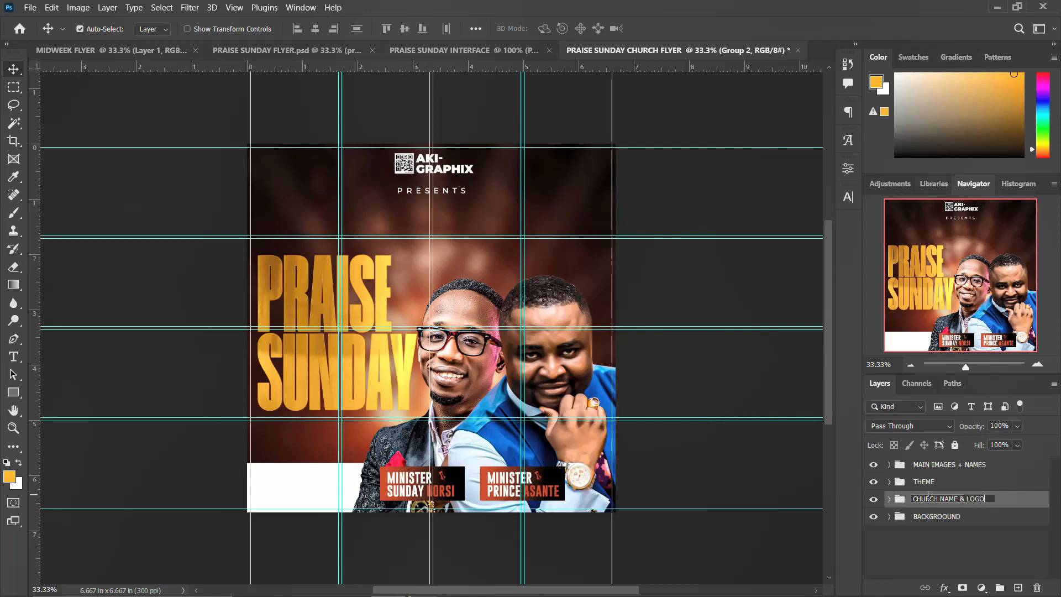
key("Return")
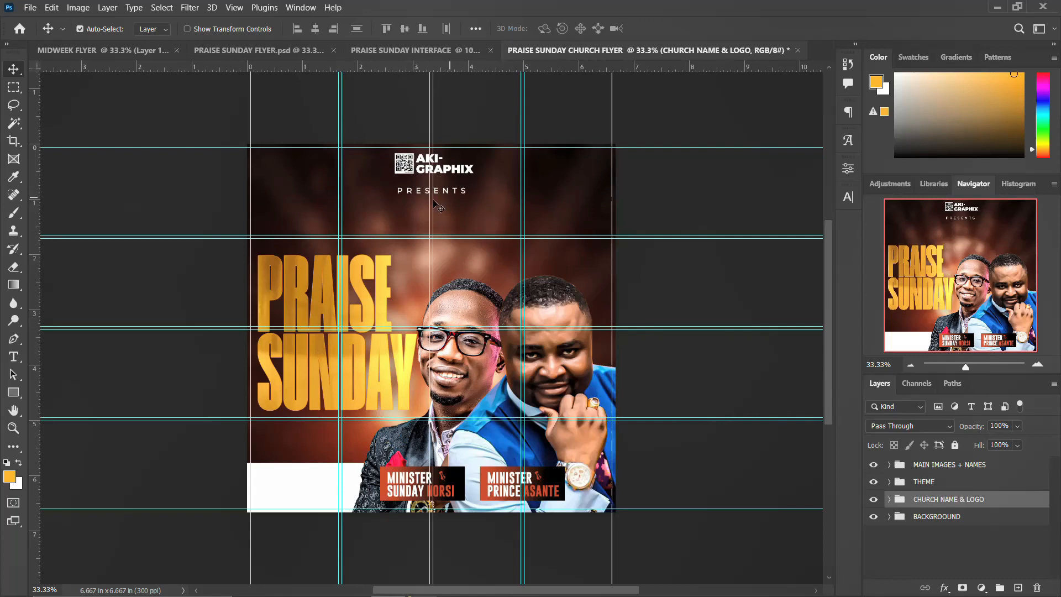
left_click(927, 483)
Nudge the PRAISE SUNDAY title group up three steps.
key("Up")
key("Up")
key("Up")
key("Up")
key("Up")
key("Up")
key("Up")
key("Up")
key("Up")
key("Up")
key("Up")
key("Up")
key("Up")
key("Up")
key("Up")
key("Up")
key("Up")
key("Up")
key("Up")
key("Up")
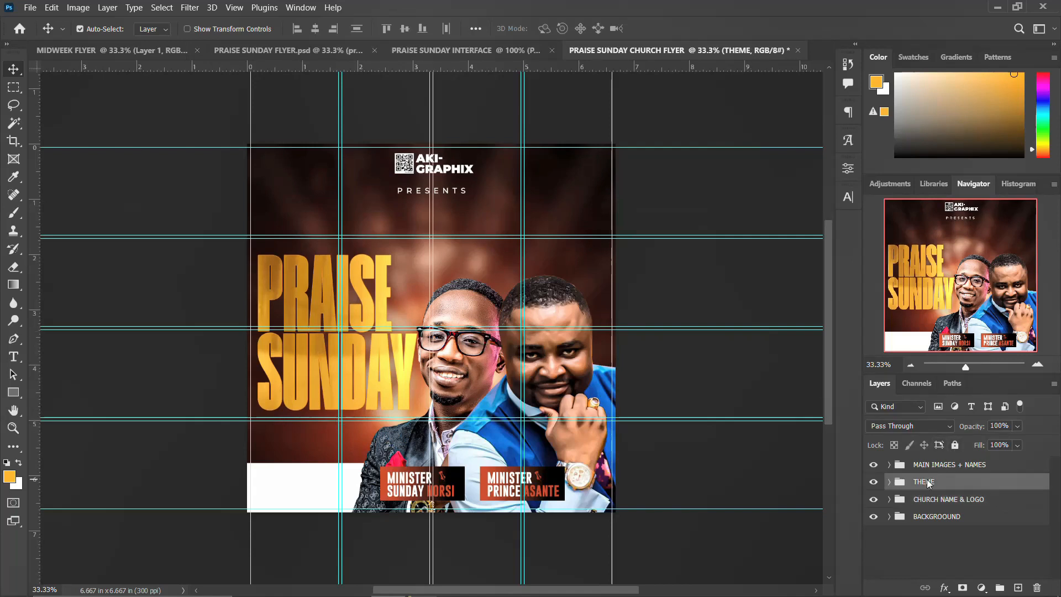
key("Up")
key("Up")
key("Up")
key("Up")
key("Up")
key("Up")
key("Up")
key("Up")
key("Up")
key("Up")
key("Up")
key("Up")
key("Up")
key("Up")
key("Up")
key("Up")
key("Up")
key("Up")
key("Up")
key("Up")
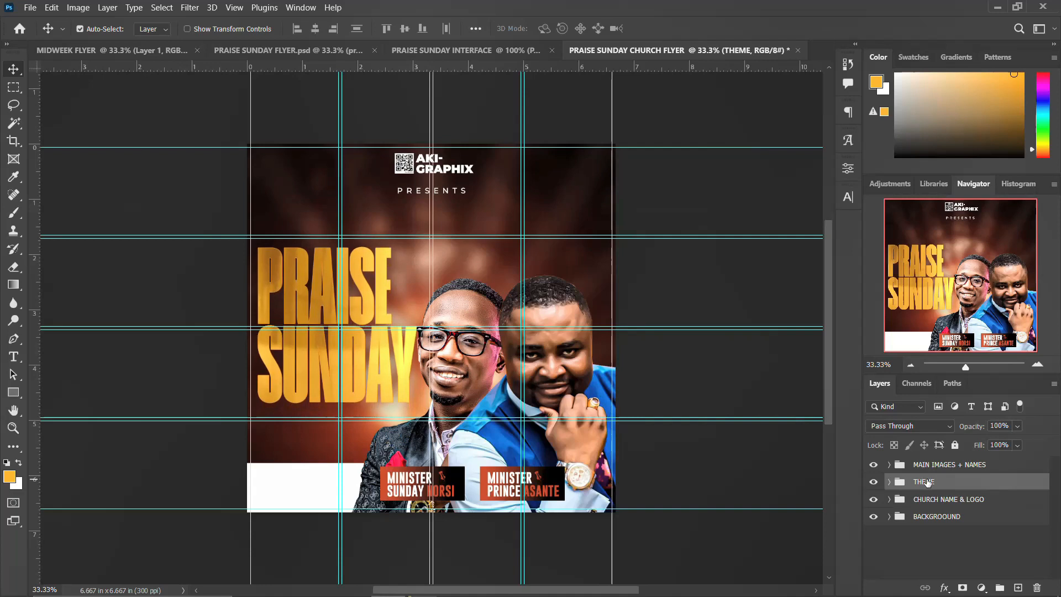
key("Up")
key("Up")
key("Up")
key("Up")
key("Up")
key("Up")
key("Up")
key("Up")
key("Up")
key("Up")
key("Up")
key("Up")
key("Up")
key("Up")
key("Up")
key("Up")
key("Up")
key("Up")
key("Up")
key("Up")
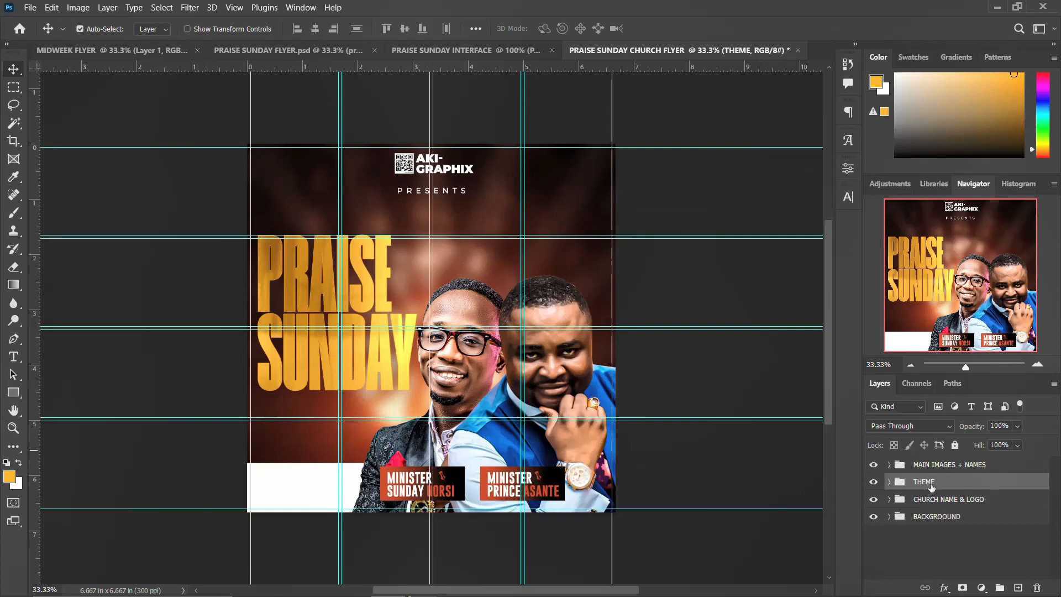
Draw a 3.23 × 0.96 in orange-red bar just below the PRAISE SUNDAY title.
left_click(14, 392)
left_click_drag(250, 399, 431, 452)
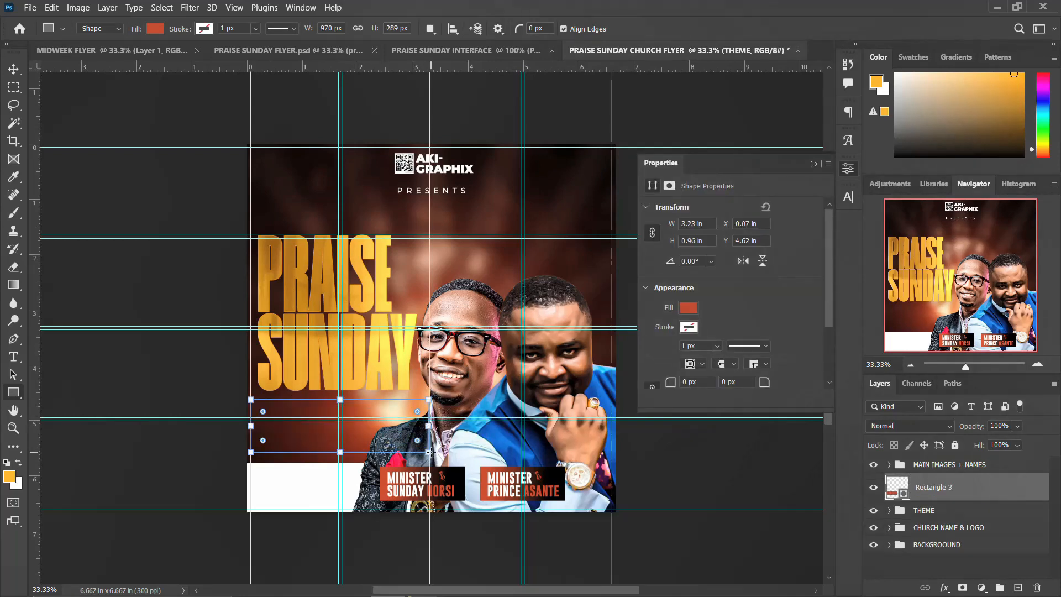
left_click(850, 175)
key("v")
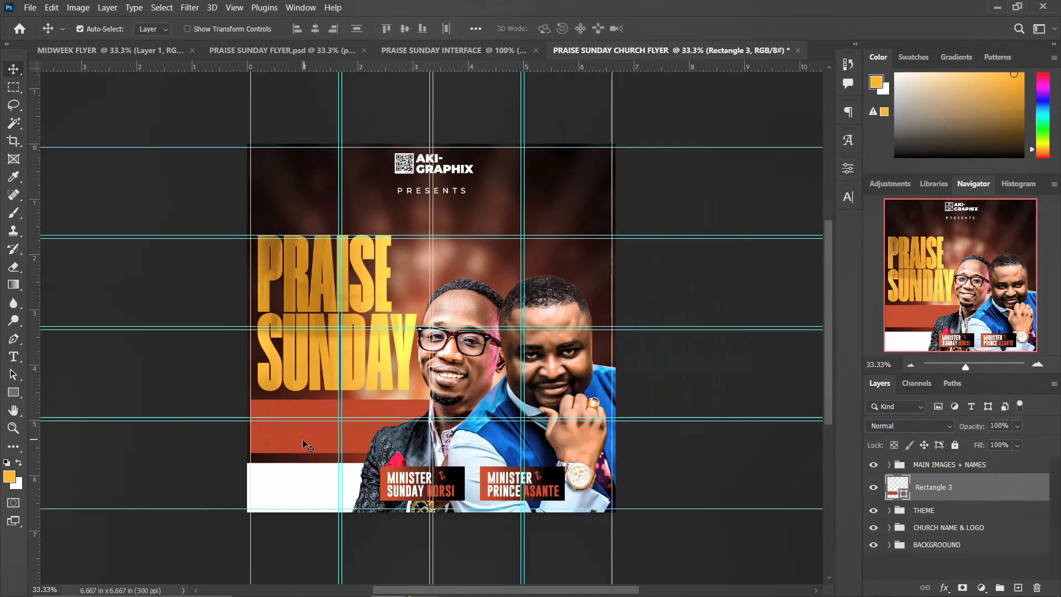
mouse_move(311, 574)
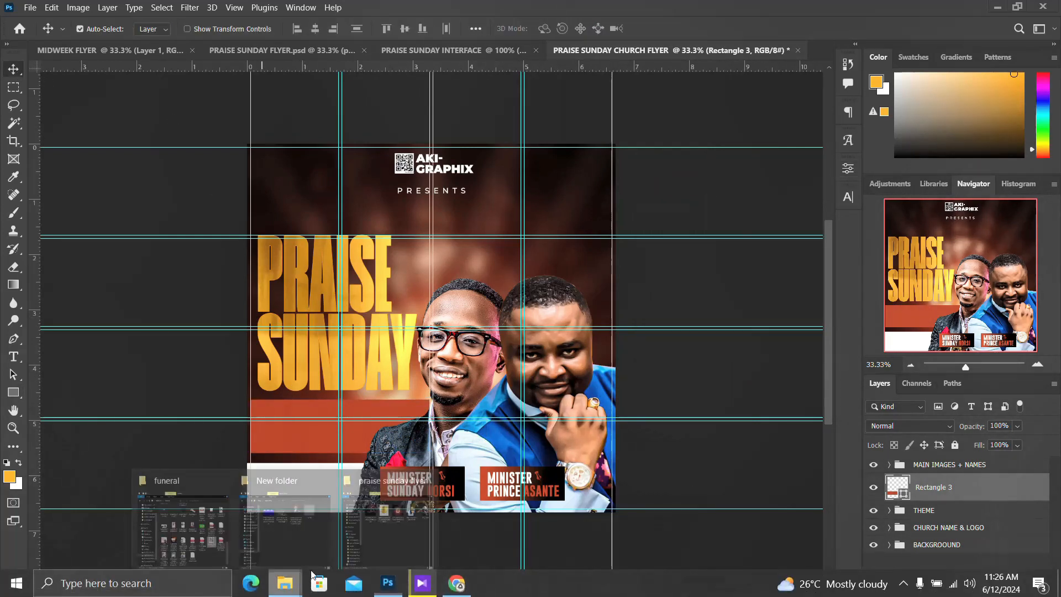
left_click(383, 538)
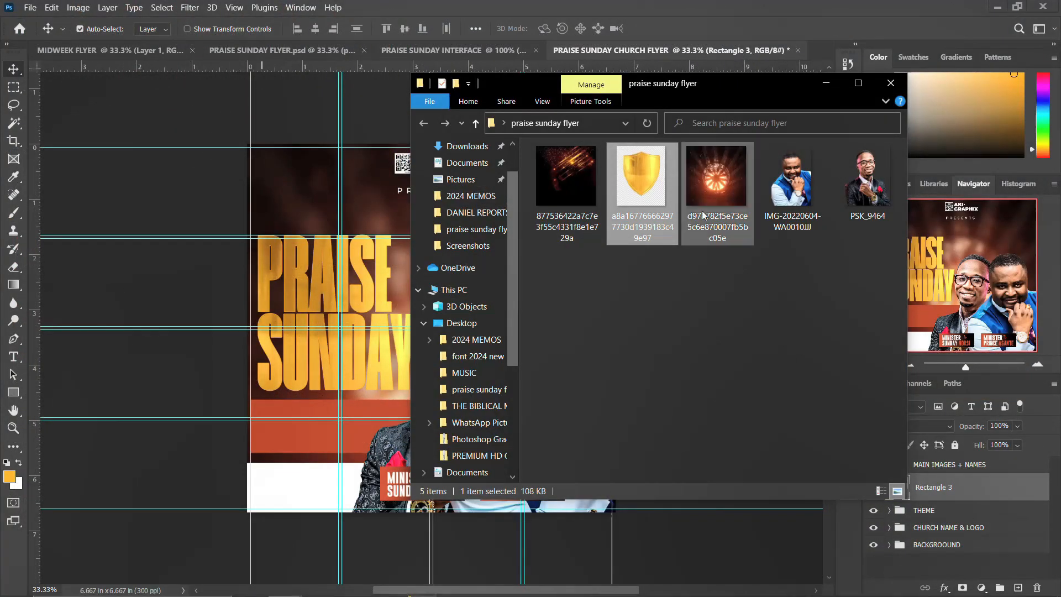
left_click(473, 154)
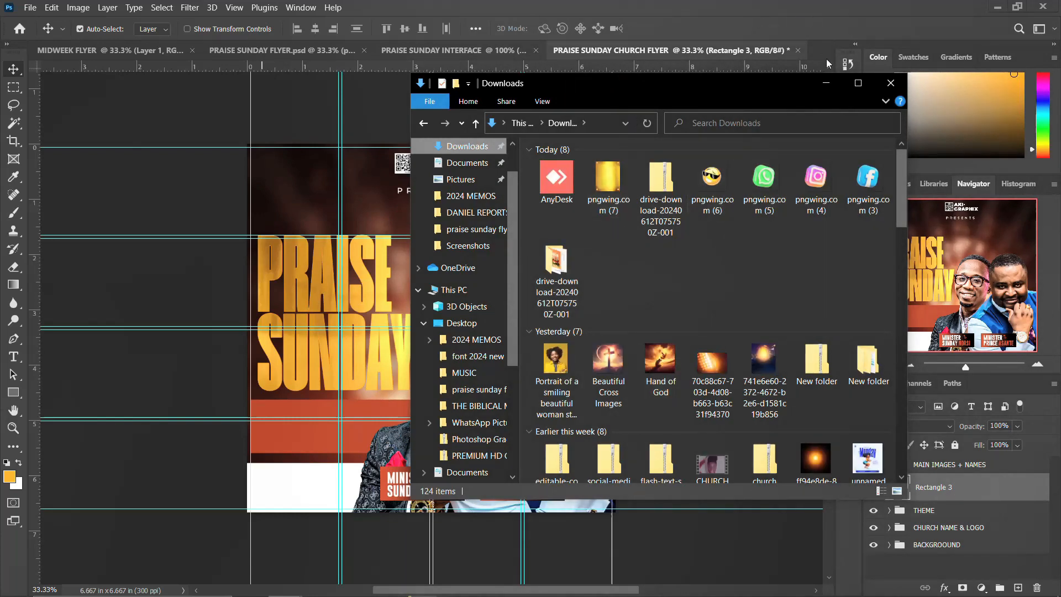
left_click(826, 84)
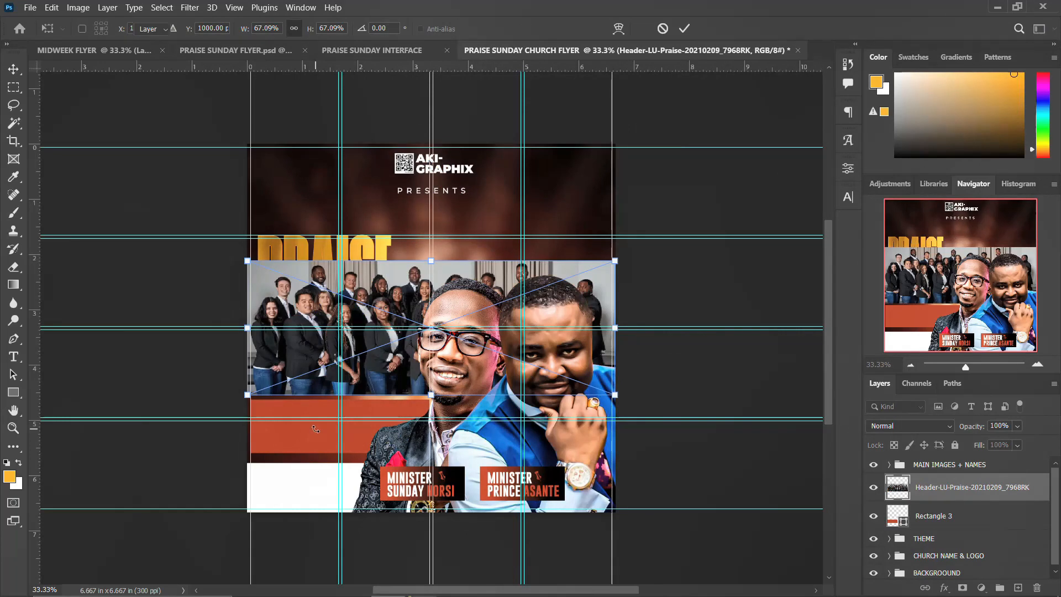
Place the group photo and clip it to the orange bar with a clipping mask.
key("Return")
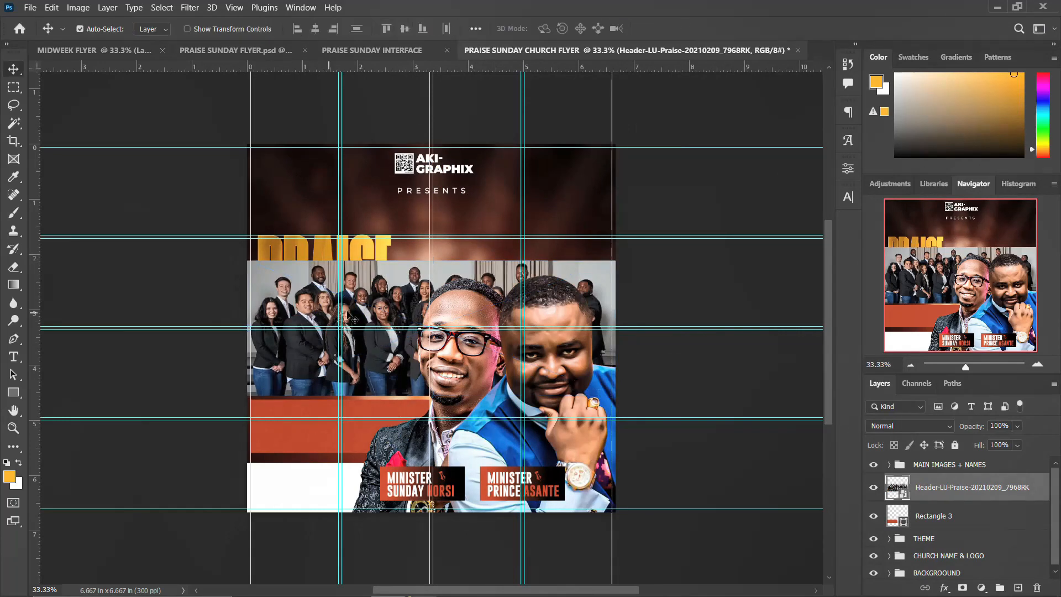
right_click(977, 493)
left_click(869, 347)
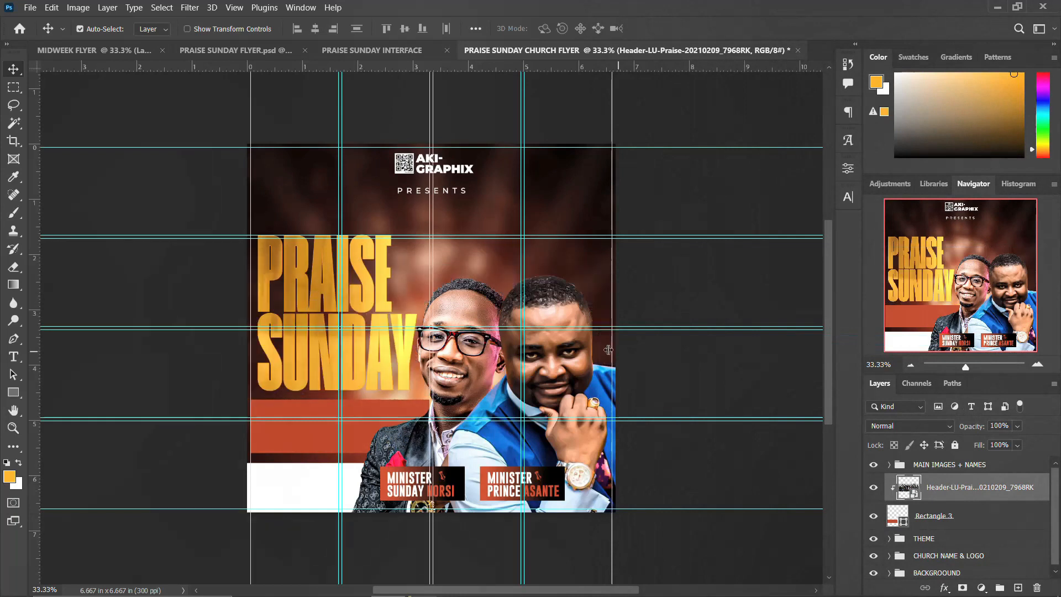
key("ctrl+r")
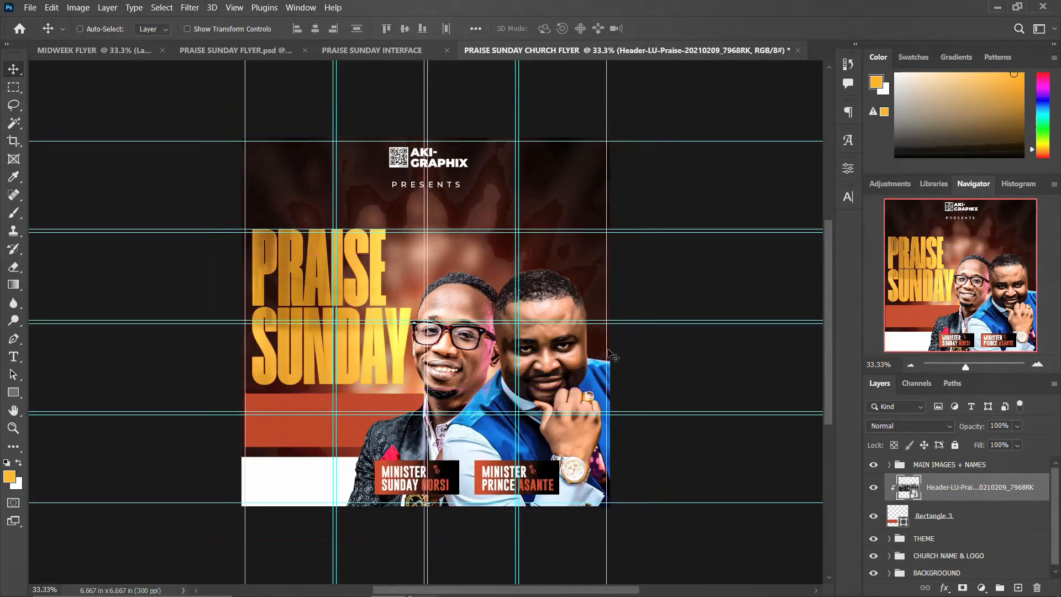
key("ctrl+r")
Scale the group photo to 36.68% and position it inside the bar.
key("ctrl+t")
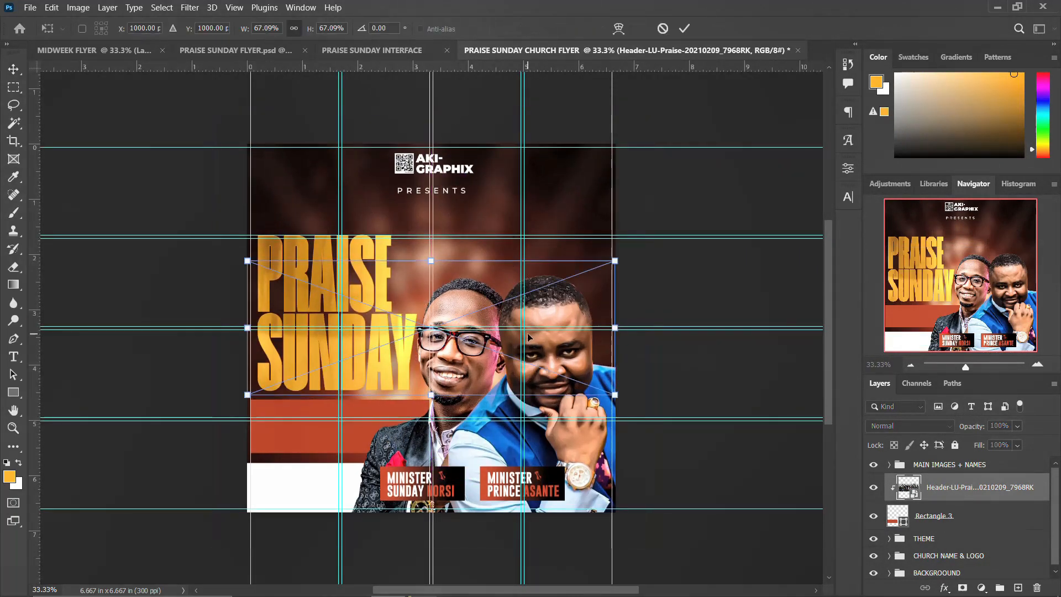
left_click_drag(505, 322, 427, 424)
left_click_drag(537, 361, 452, 384)
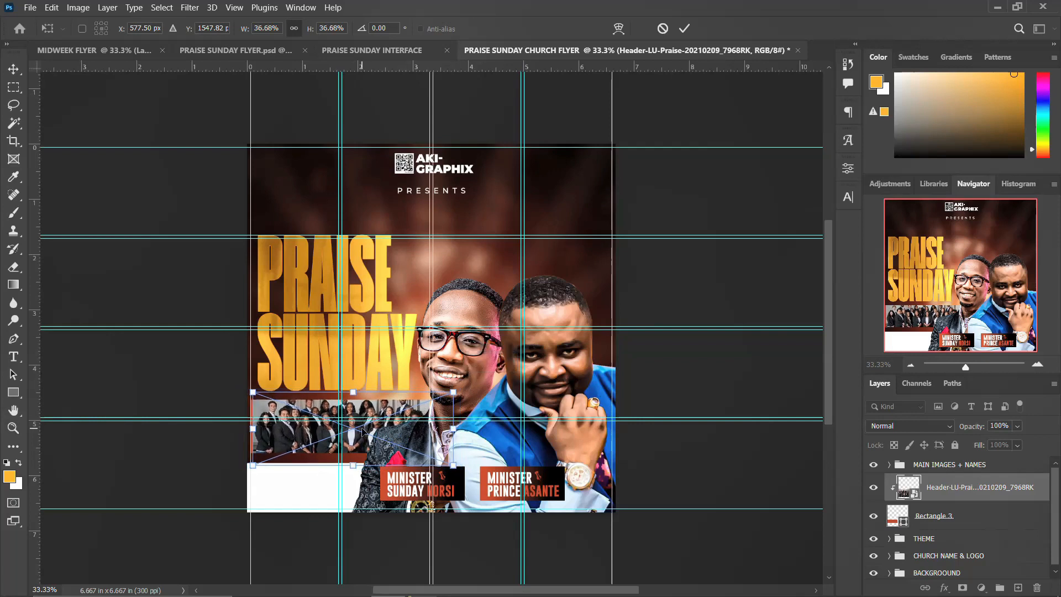
left_click_drag(366, 431, 360, 442)
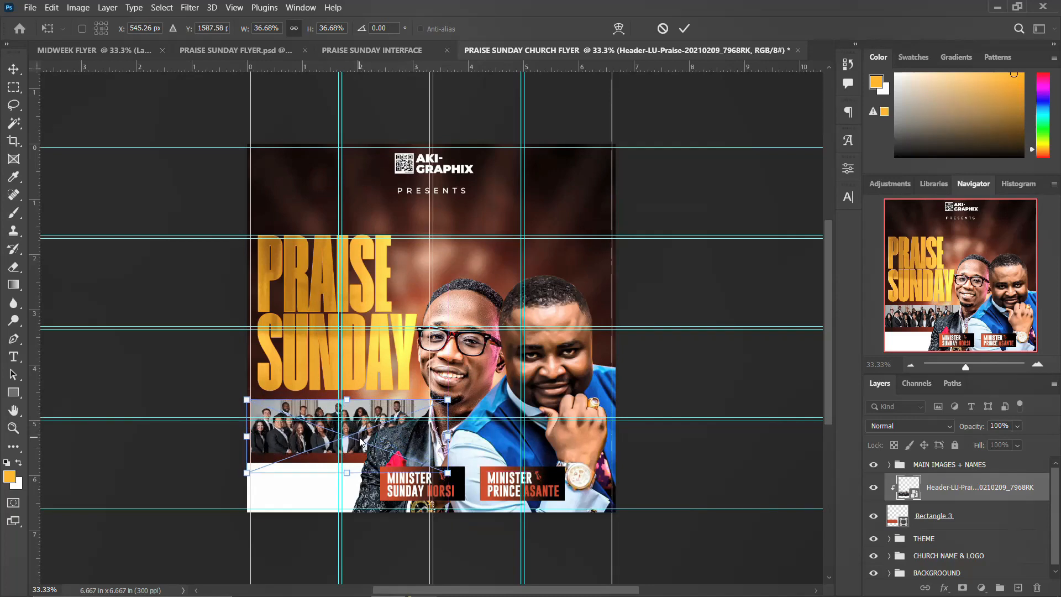
key("Return")
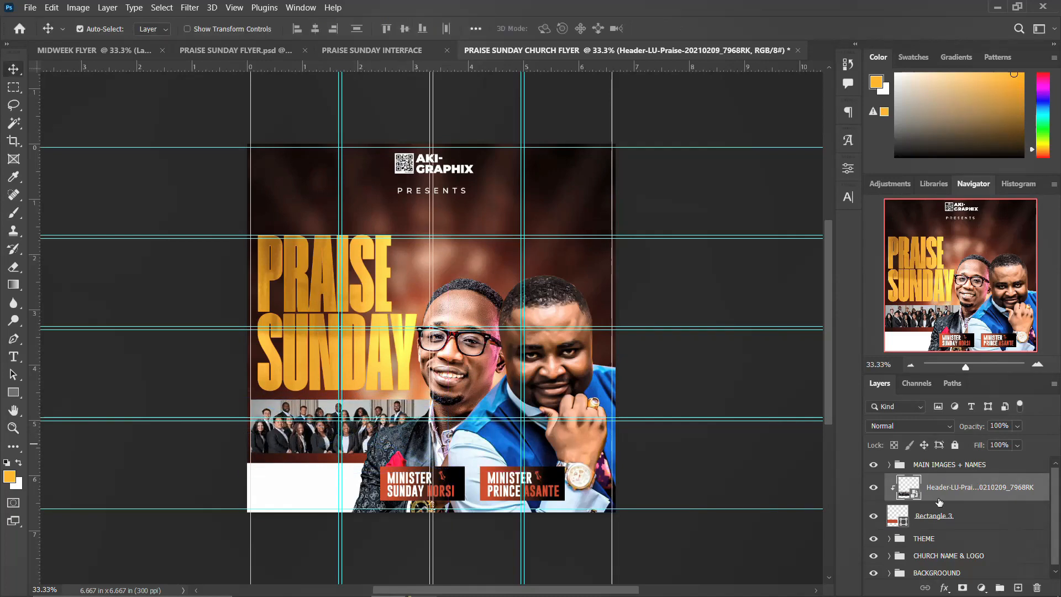
left_click(933, 517, "shift")
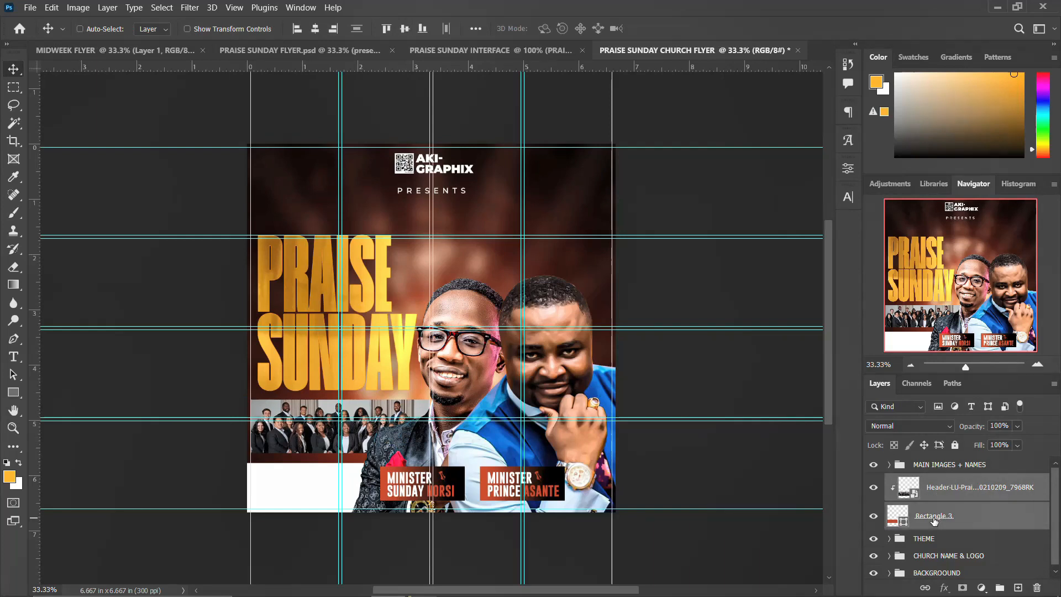
Group the photo with its bar as Group 2 and add a 2 px outside orange stroke at 90%.
key("ctrl+g")
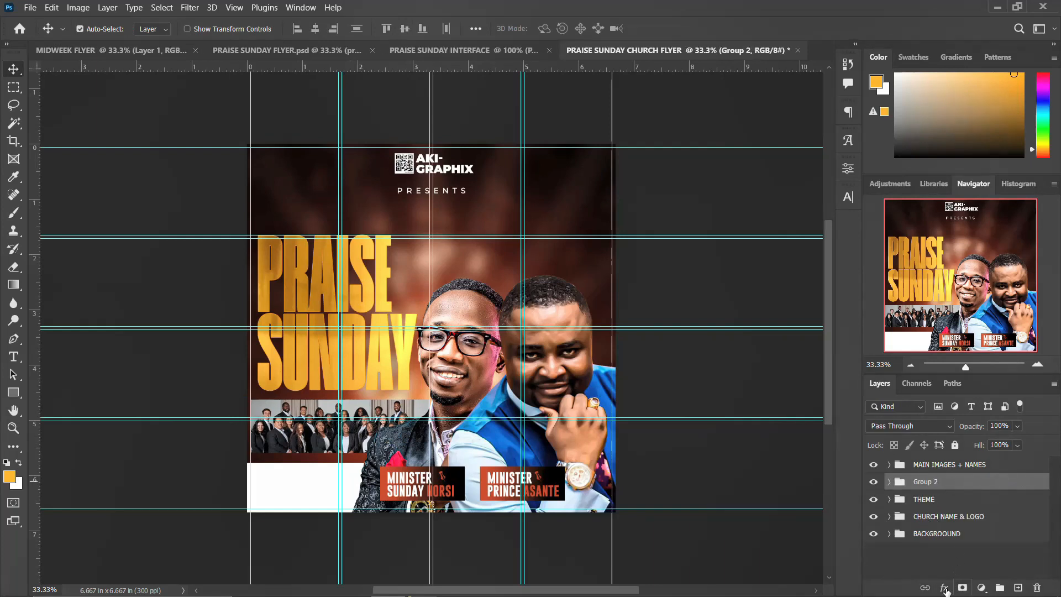
left_click(945, 590)
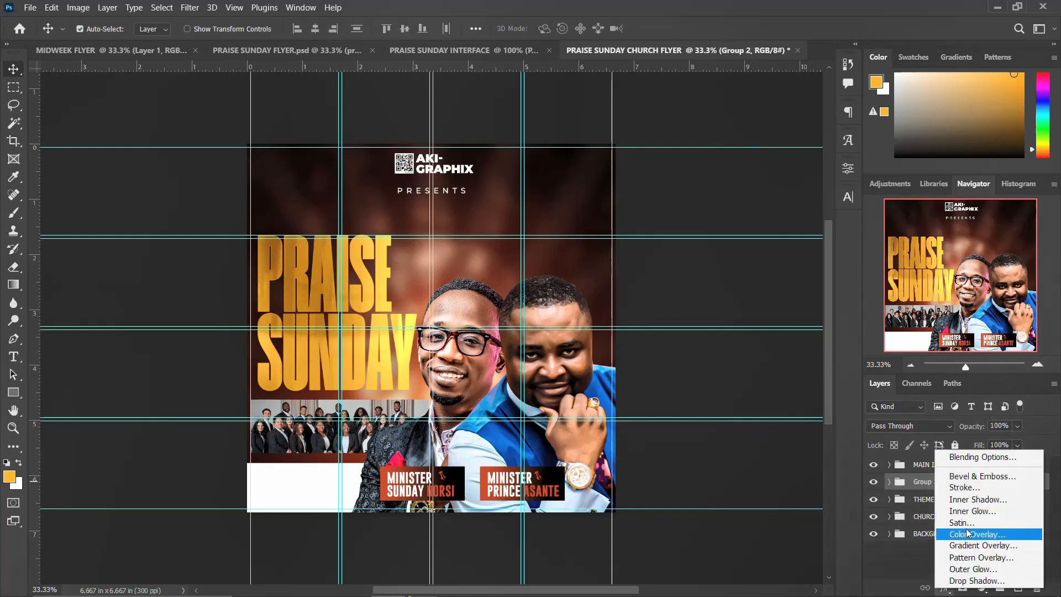
left_click(976, 489)
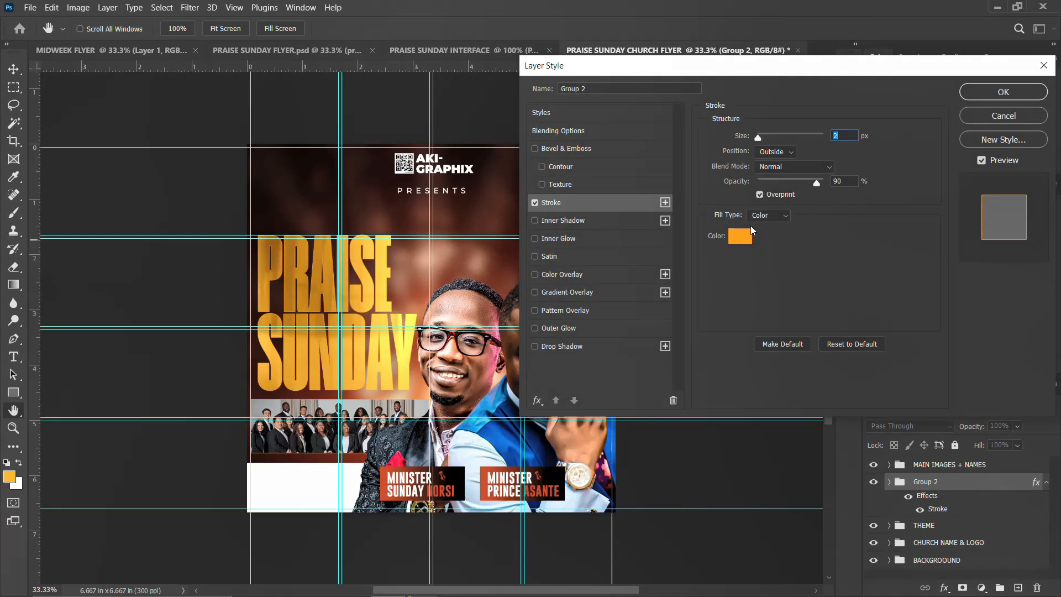
left_click(1002, 93)
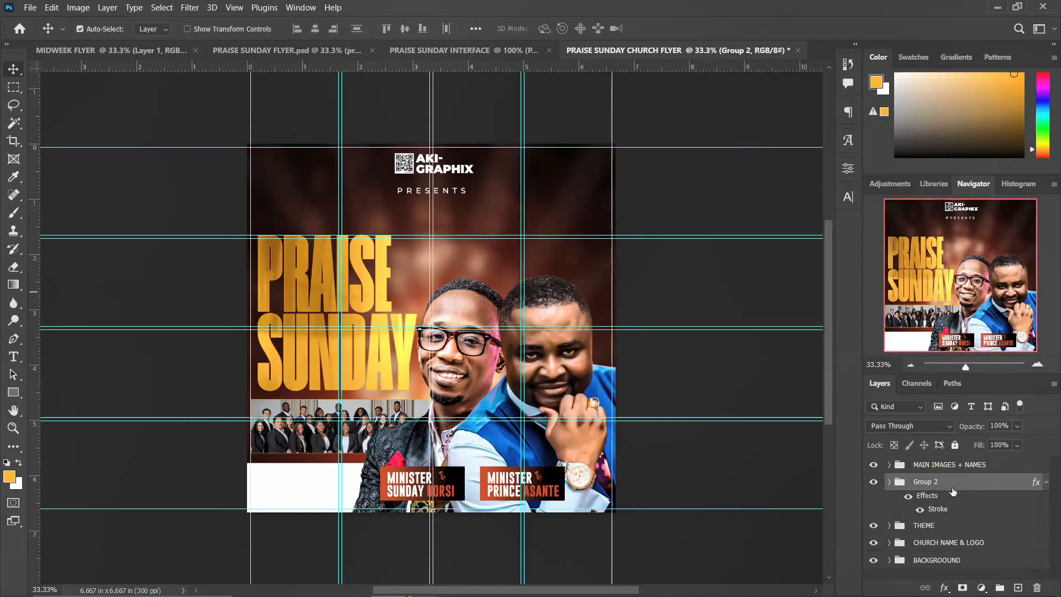
left_click(1045, 484)
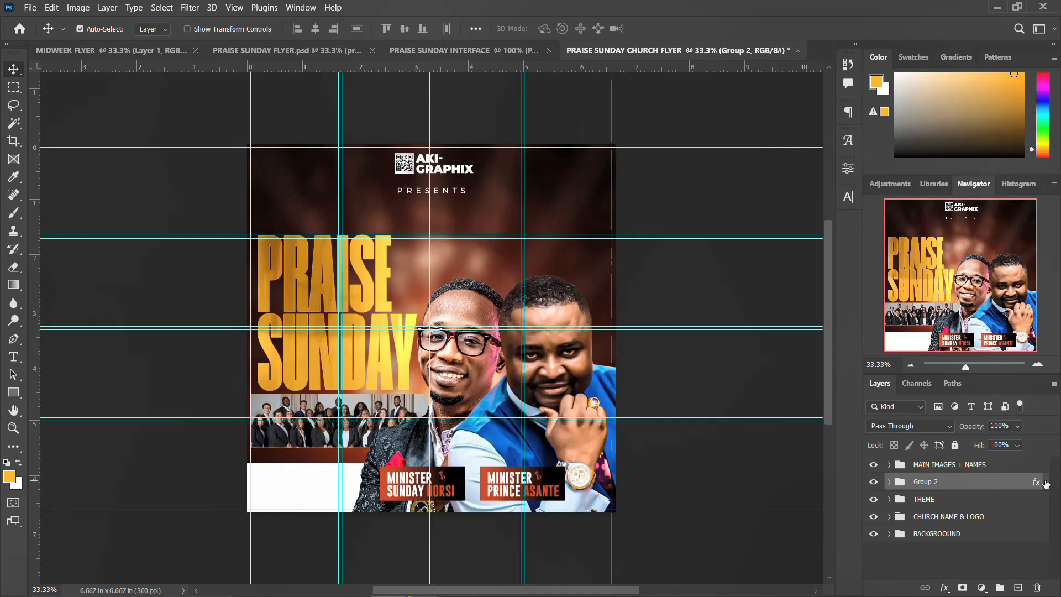
Nudge the THEME title and Group 2 choir photo slightly upward.
left_click(945, 499)
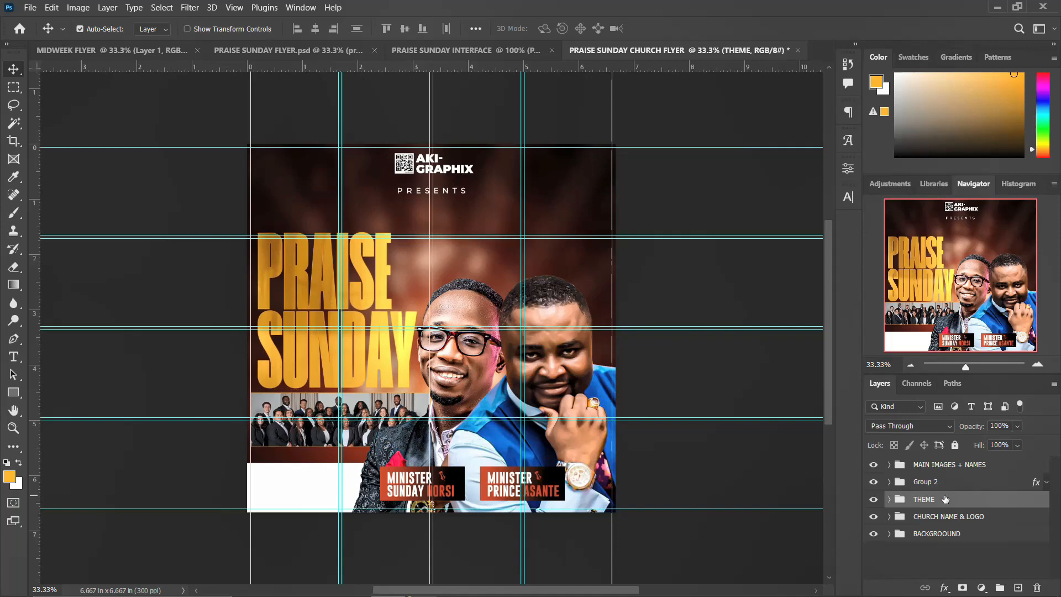
key("shift+Up")
key("shift+Up")
key("shift+Up")
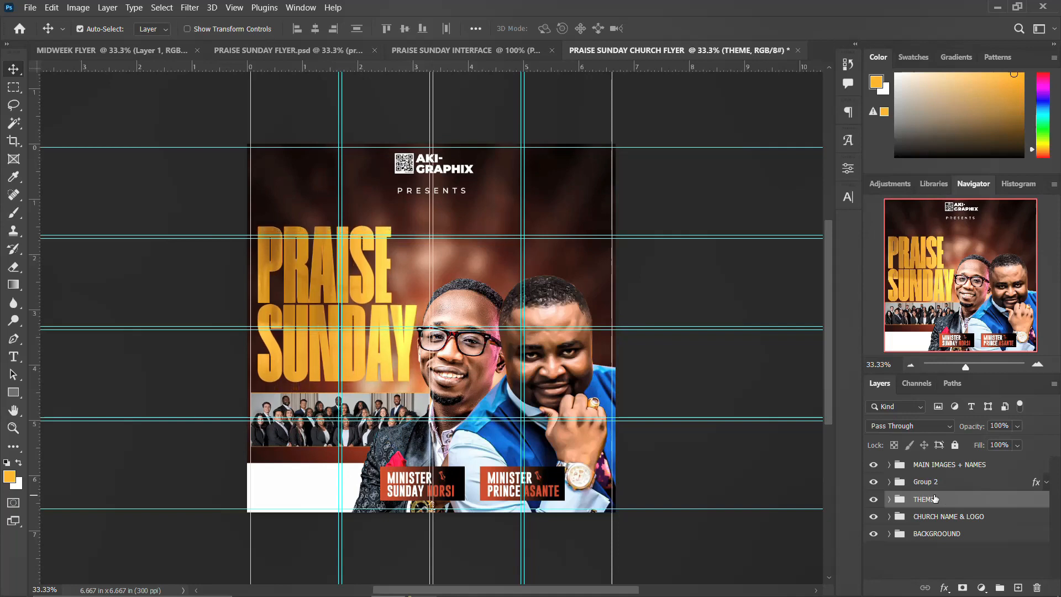
left_click(939, 482)
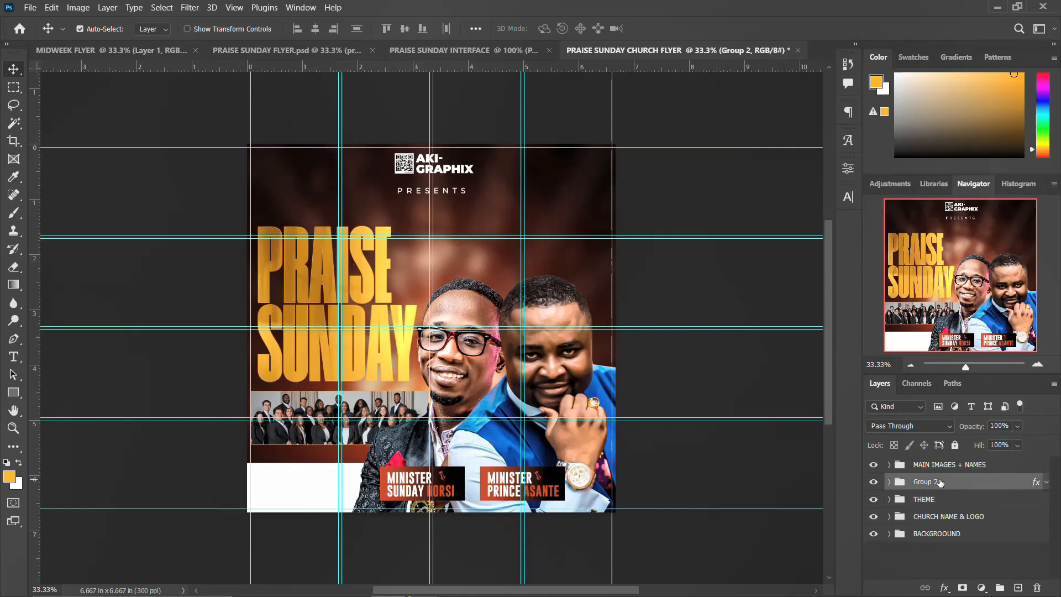
key("shift+Up")
key("shift+Up")
key("shift+Up")
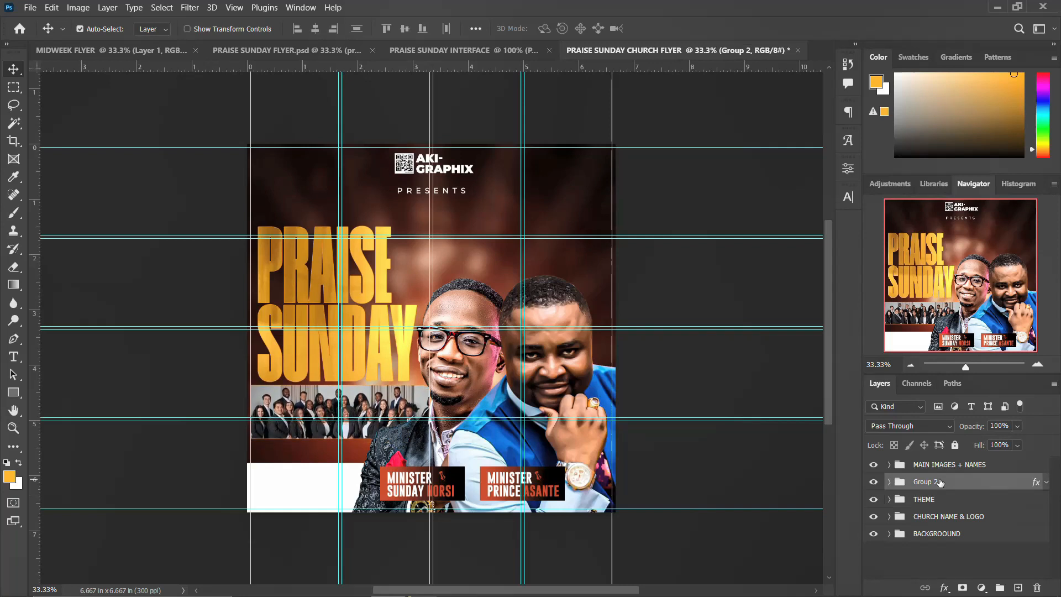
Stretch the white footer rectangle taller toward the choir photo.
left_click(302, 487)
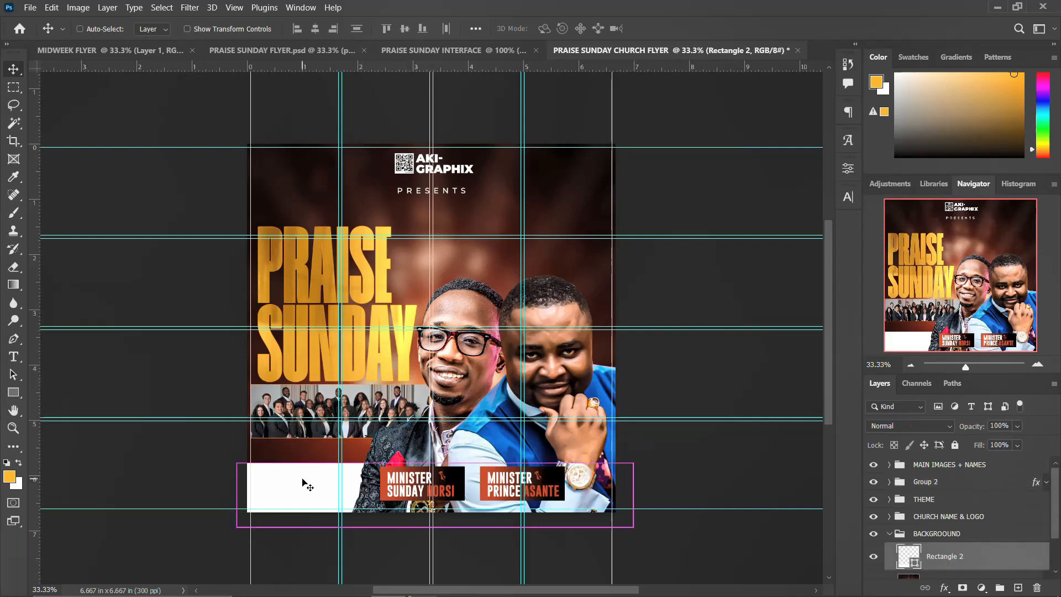
key("ctrl+t")
left_click_drag(425, 462, 426, 445)
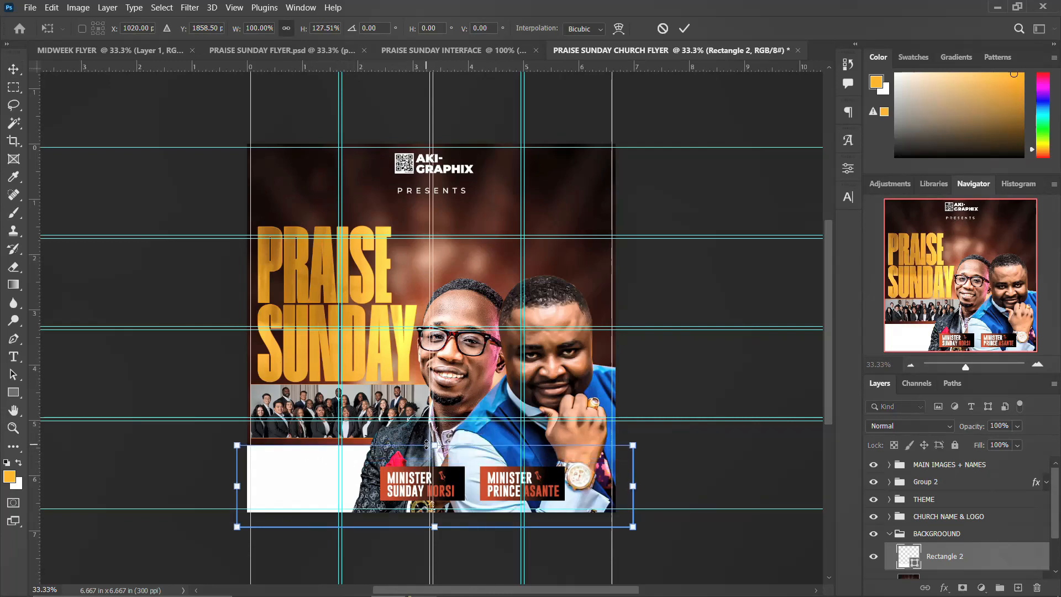
key("Return")
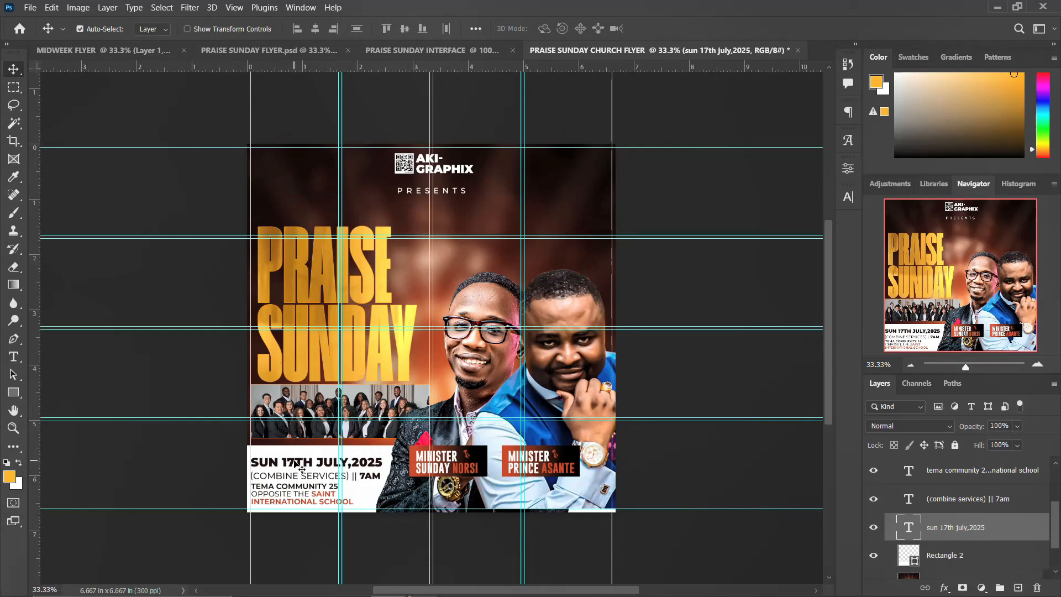
Check the date, service time and venue footer text layers in the Character panel.
left_click(847, 196)
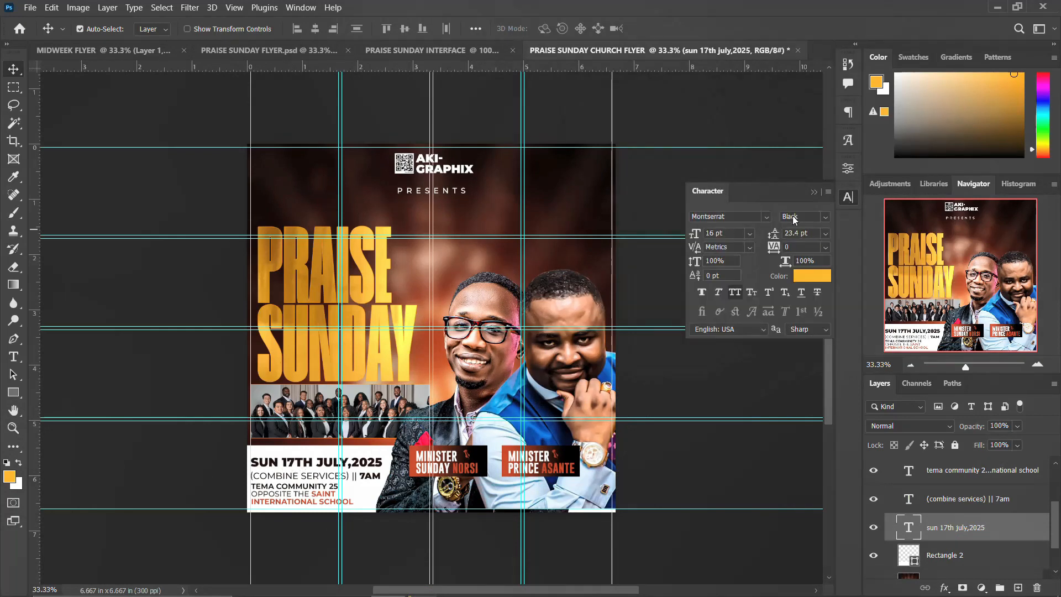
left_click(748, 215)
key("Return")
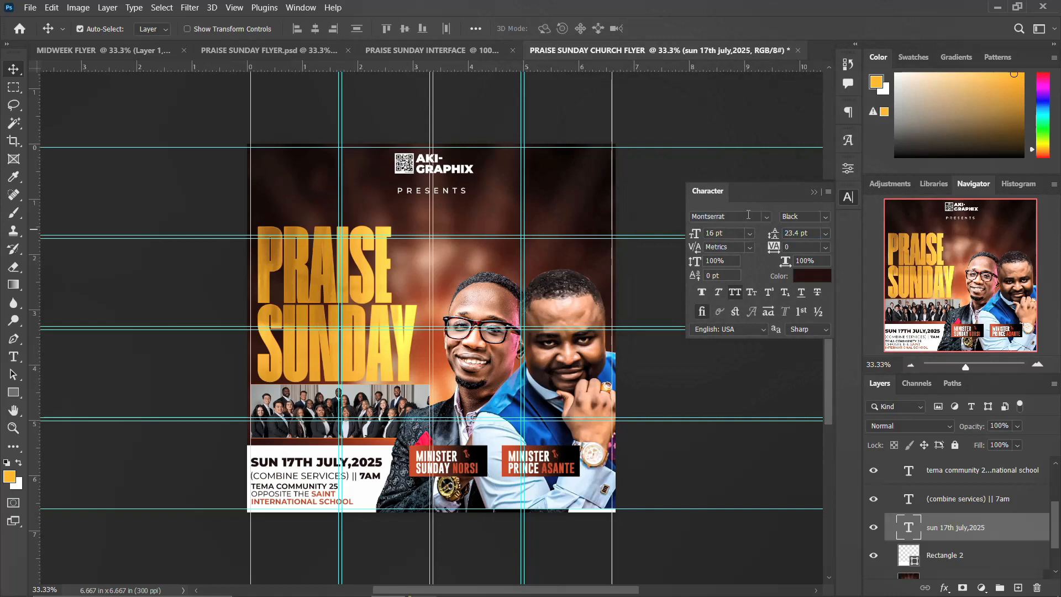
left_click(307, 480)
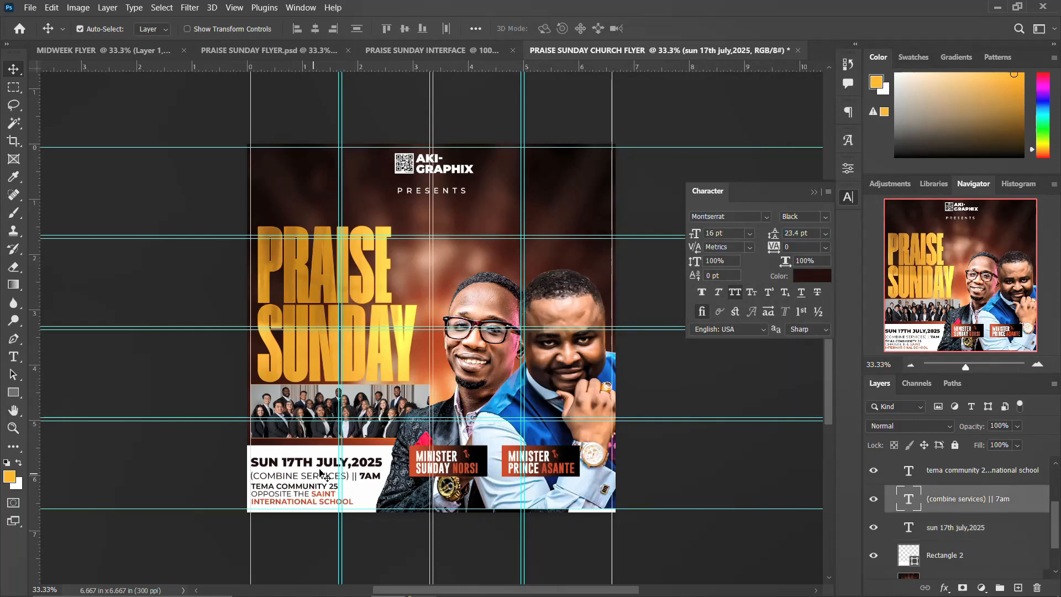
left_click(303, 493)
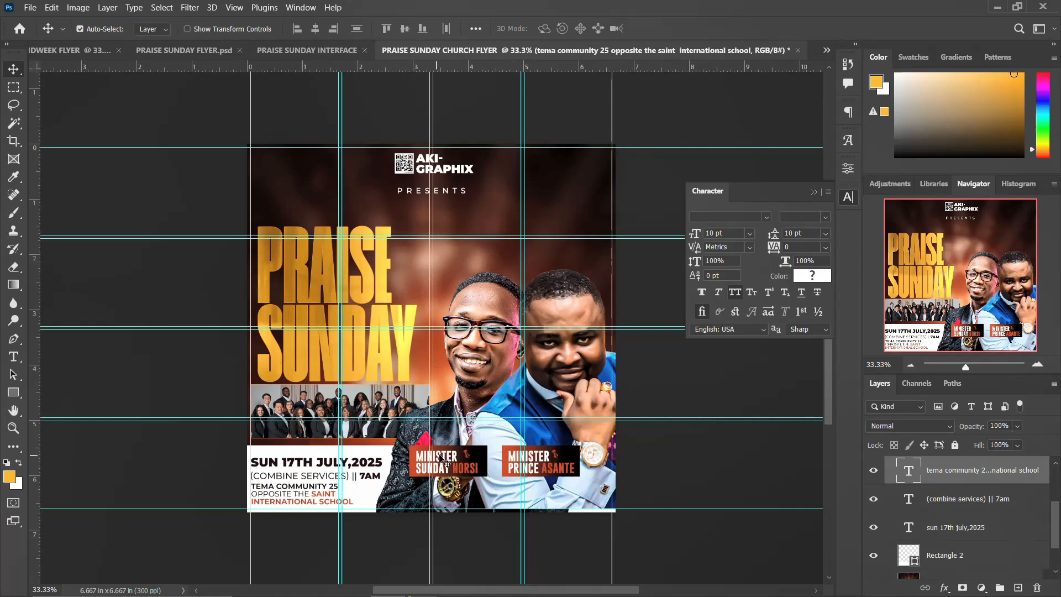
Close the Character panel, collapse THEME and check Group 2's visibility.
left_click(447, 462)
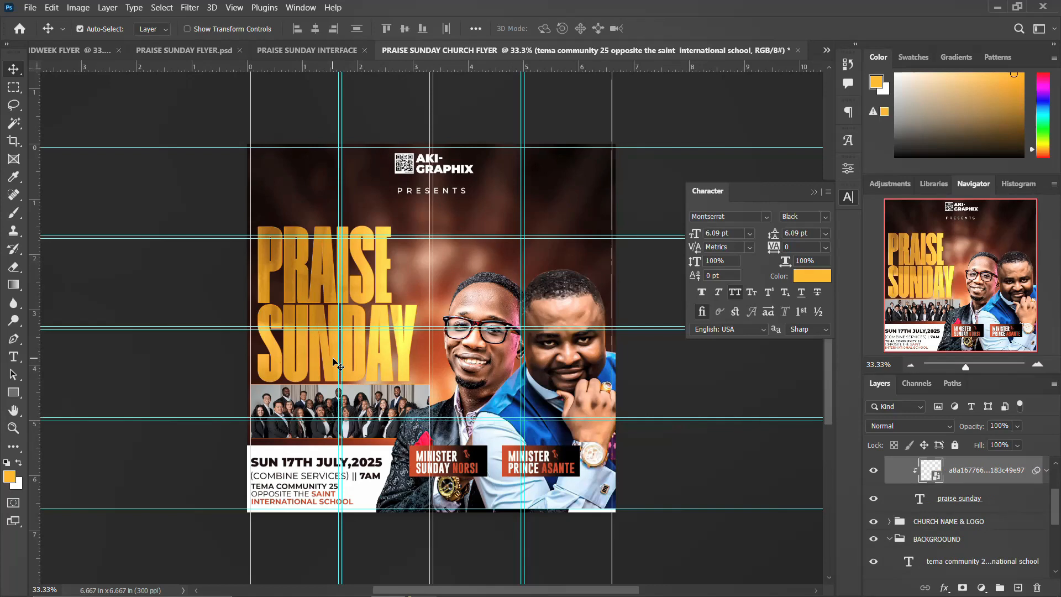
left_click(848, 198)
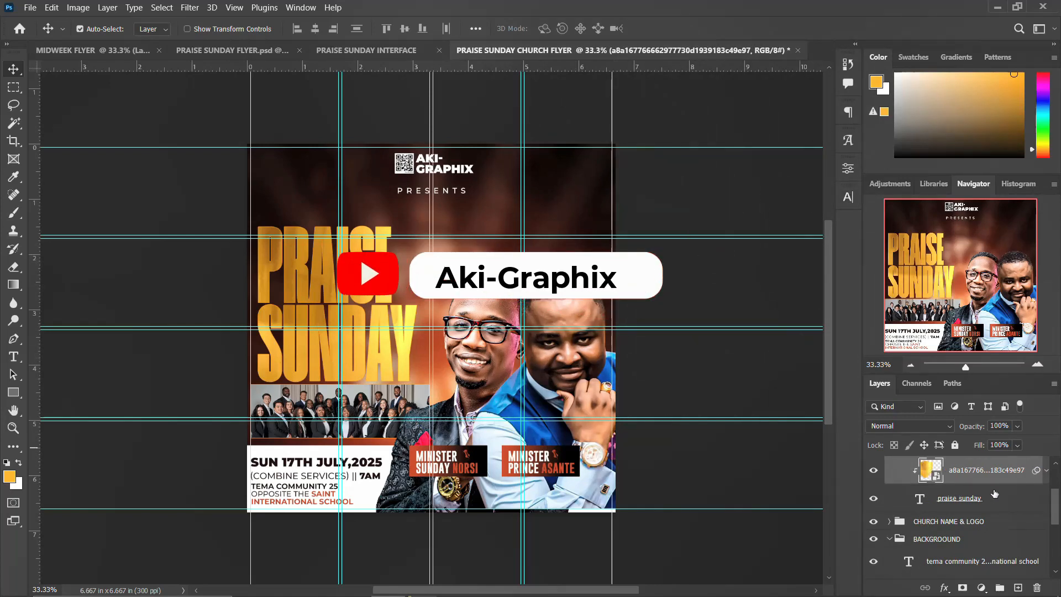
scroll(997, 485, "up", 2)
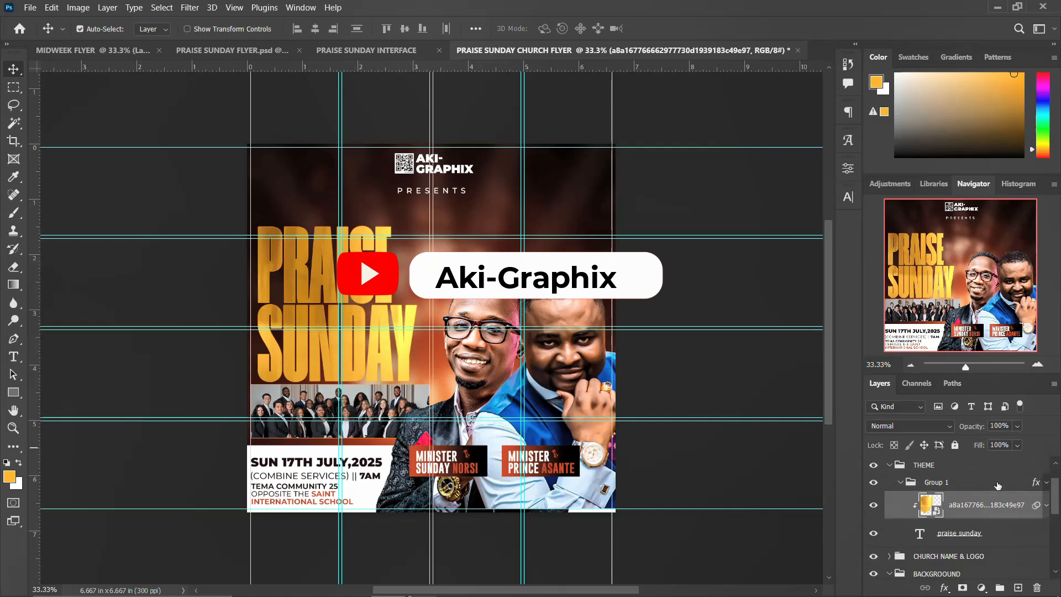
left_click(889, 467)
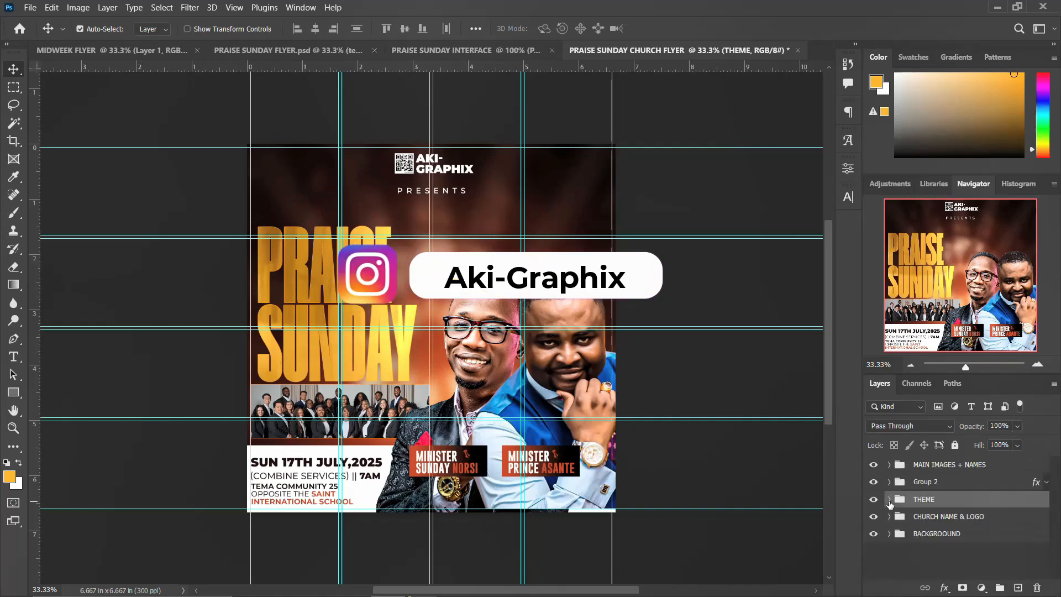
left_click(874, 483)
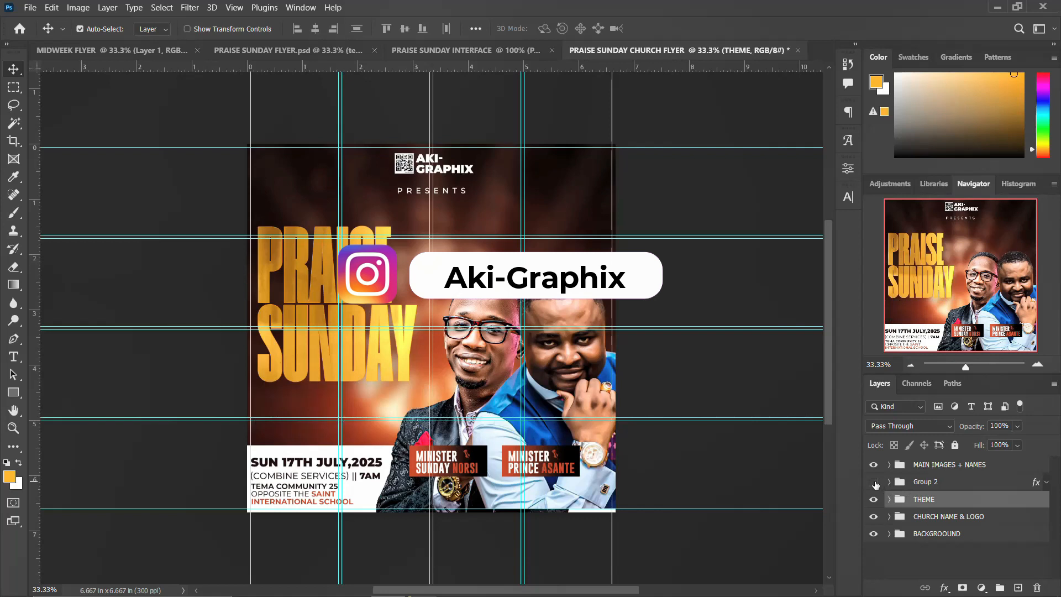
left_click(874, 483)
Collapse BACKGROUND, check its visibility, and select the MAIN IMAGES + NAMES group.
left_click(286, 469)
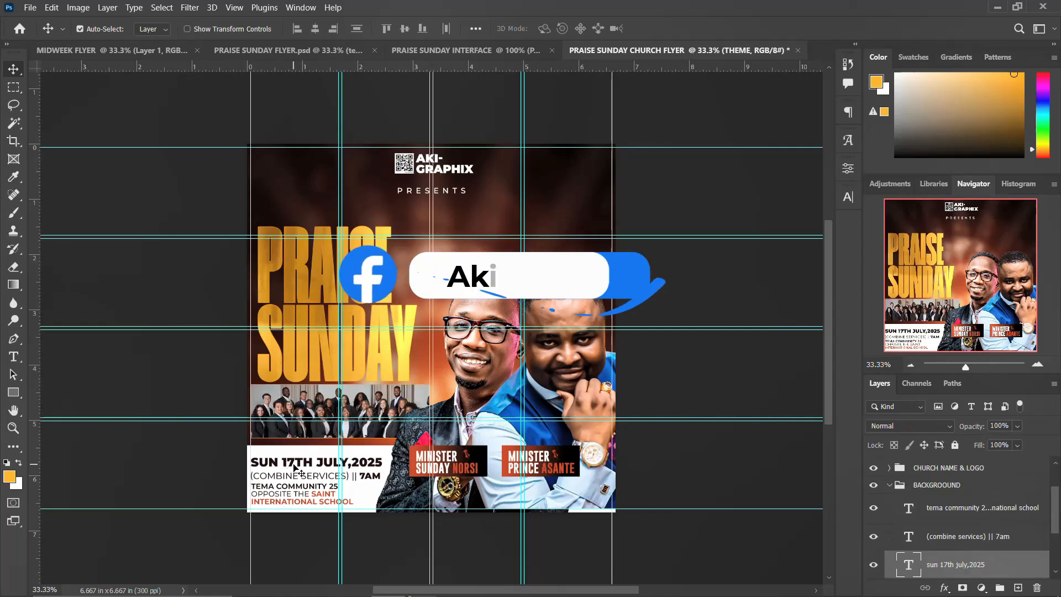
left_click(890, 486)
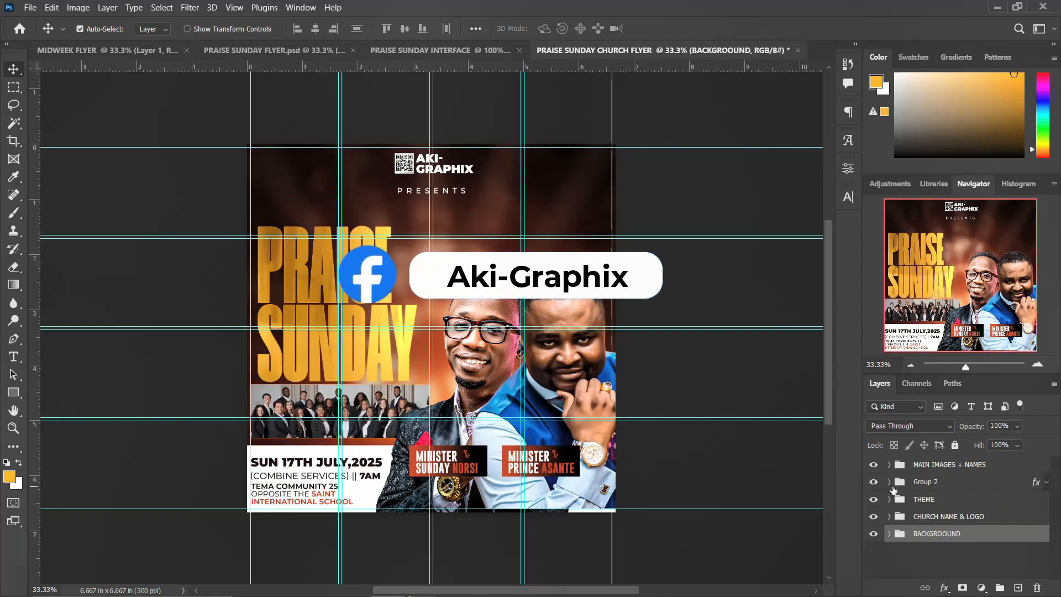
left_click(874, 533)
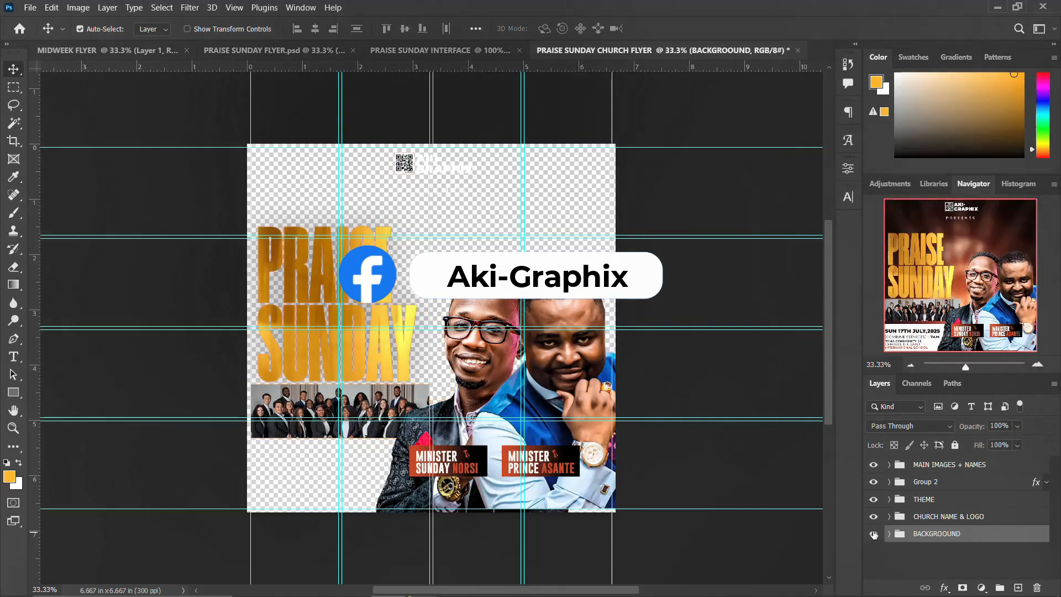
left_click(873, 534)
left_click(934, 469)
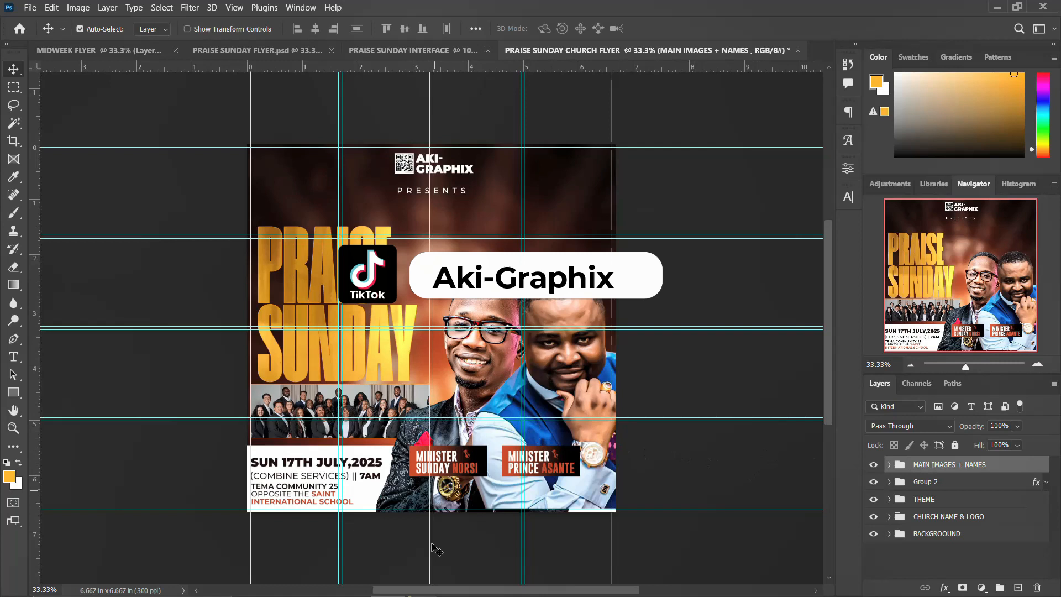
Drag the sparkle light image from the praise sunday flyer folder onto the canvas as the top layer.
mouse_move(285, 583)
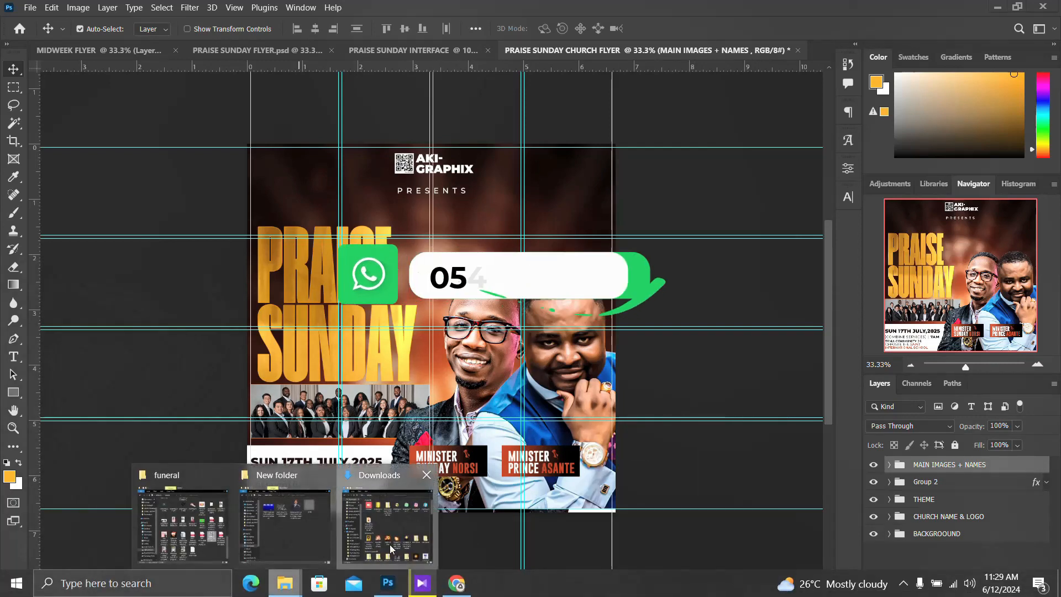
left_click(387, 517)
left_click(282, 584)
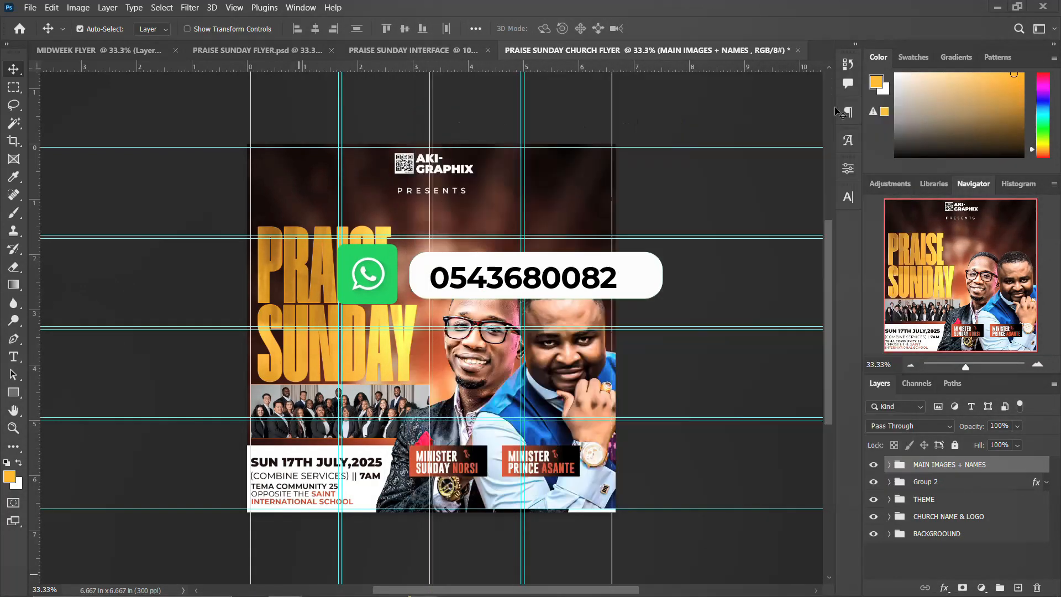
mouse_move(280, 584)
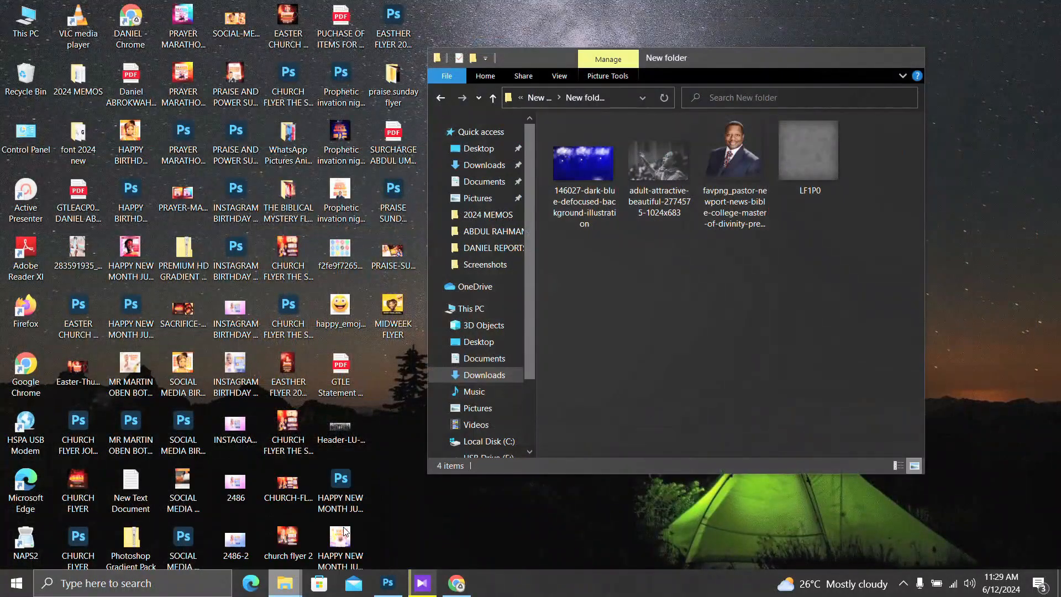
left_click(337, 525)
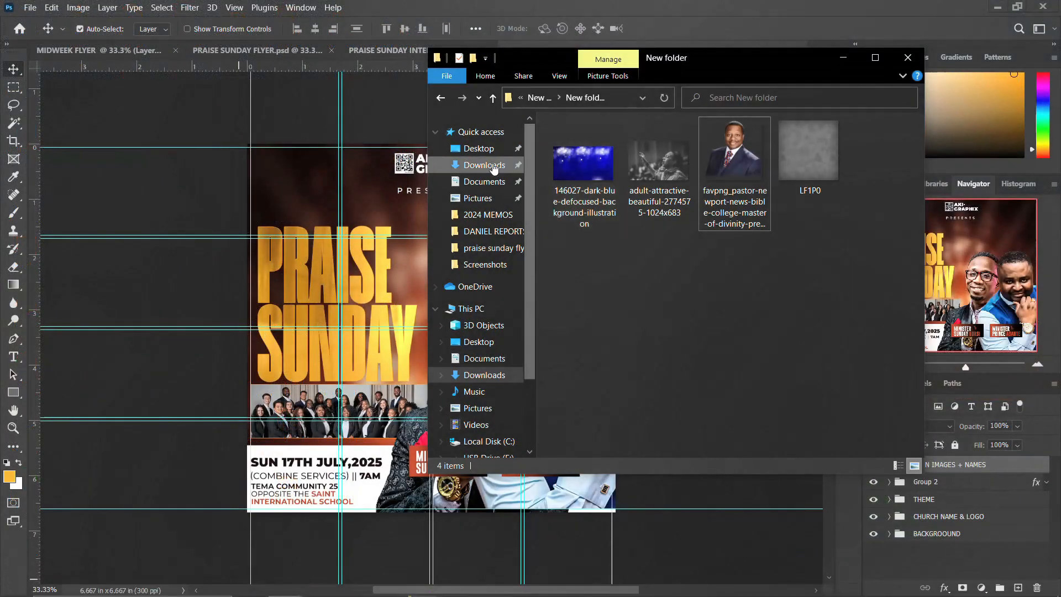
mouse_move(284, 584)
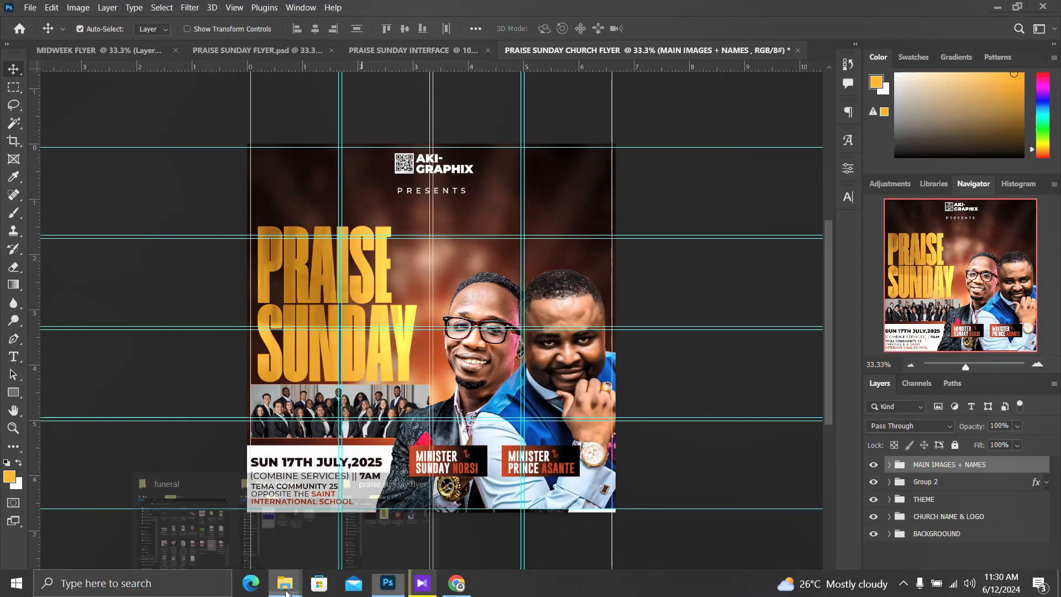
left_click(378, 528)
left_click_drag(479, 162, 265, 296)
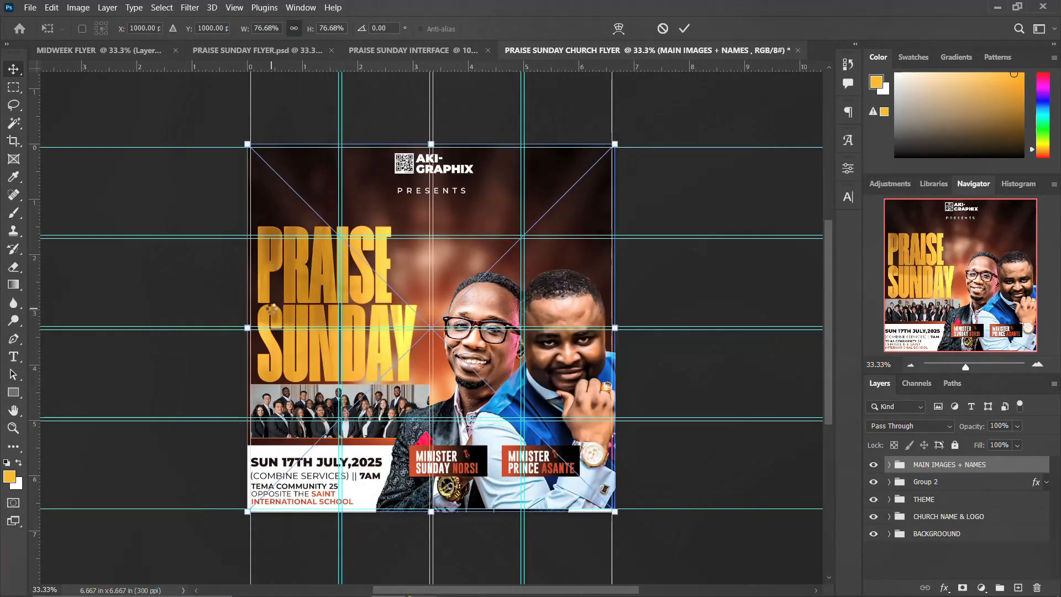
key("Return")
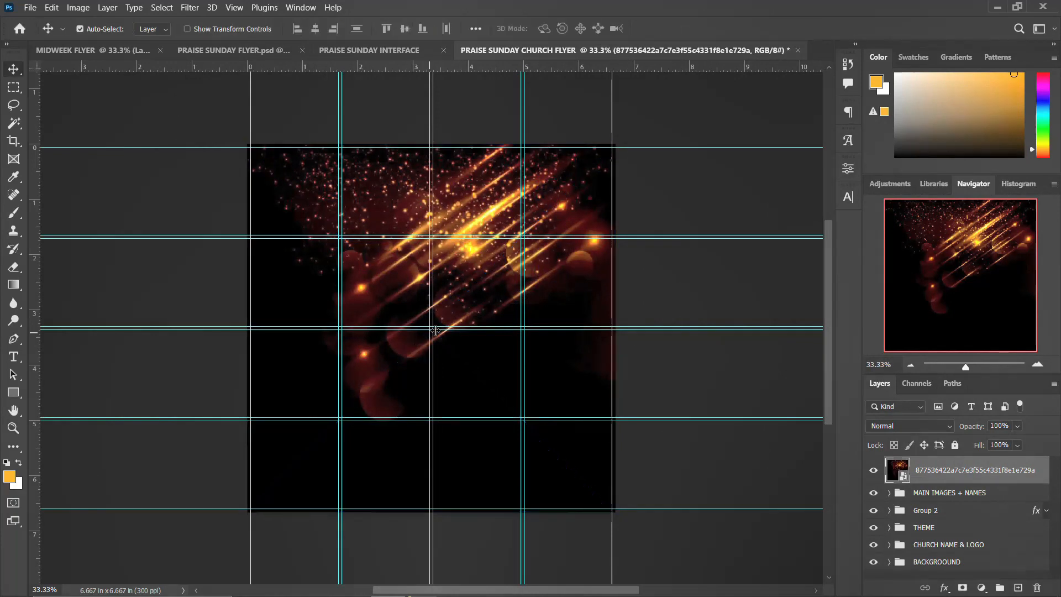
Set the sparkle layer's blend mode to Linear Dodge (Add).
left_click(909, 427)
scroll(911, 432, "down", 1)
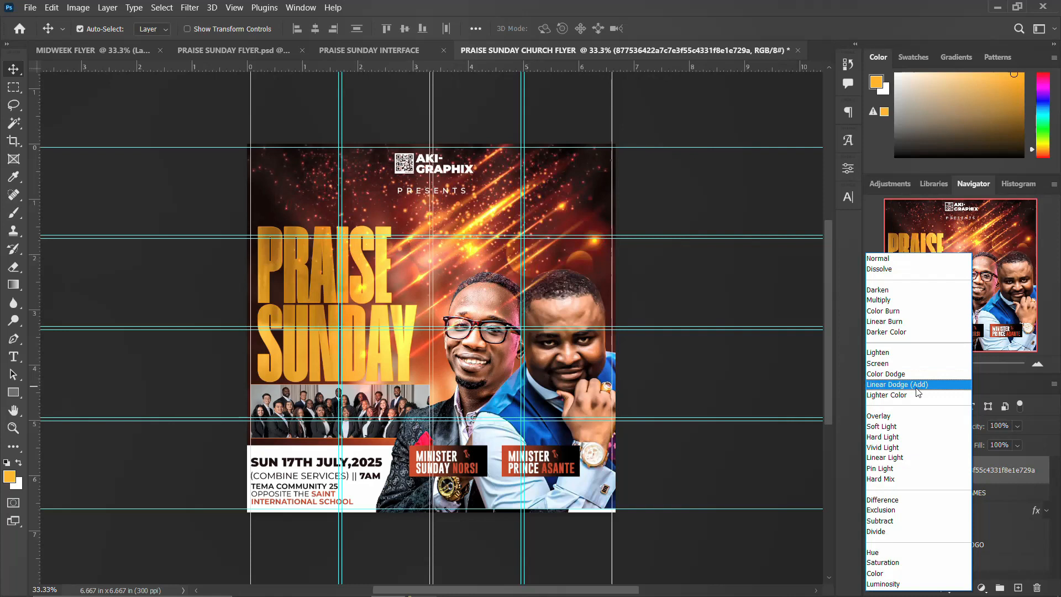
left_click(916, 387)
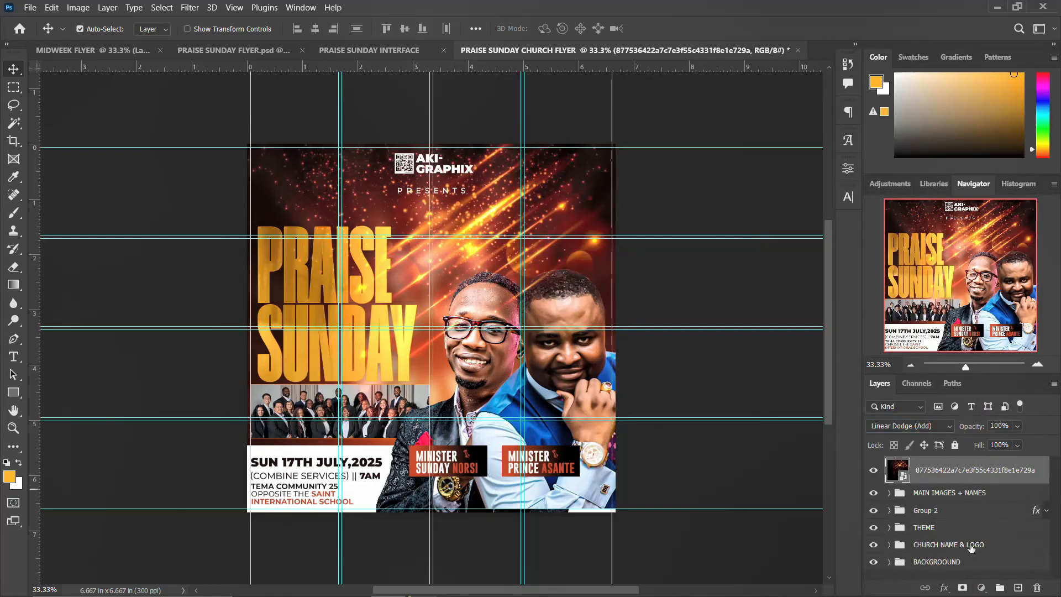
Mask the sparkles off the faces and PRAISE title, then stamp visible layers into Layer 1.
left_click(962, 589)
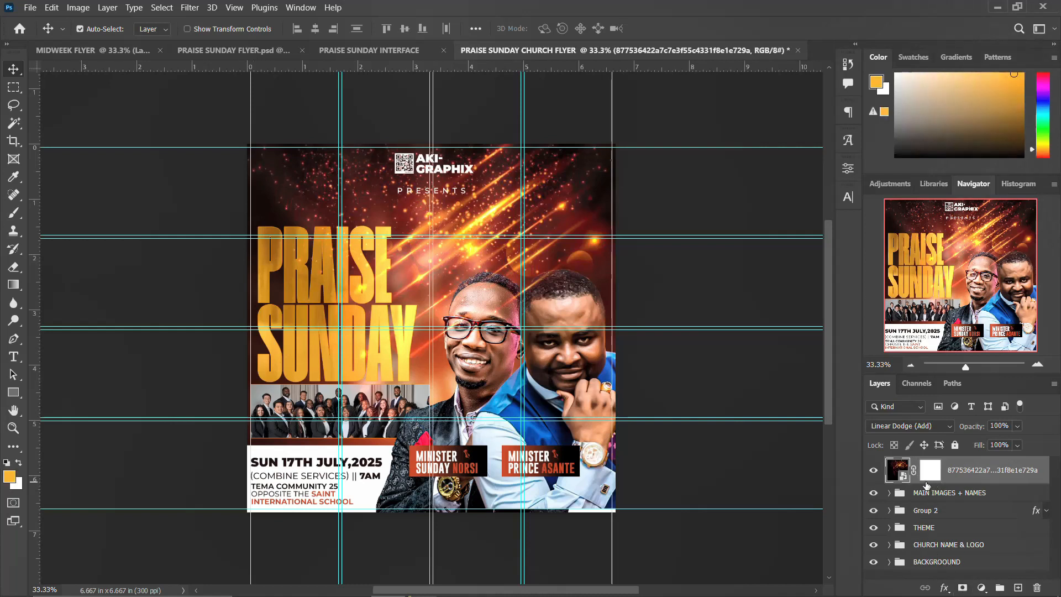
key("b")
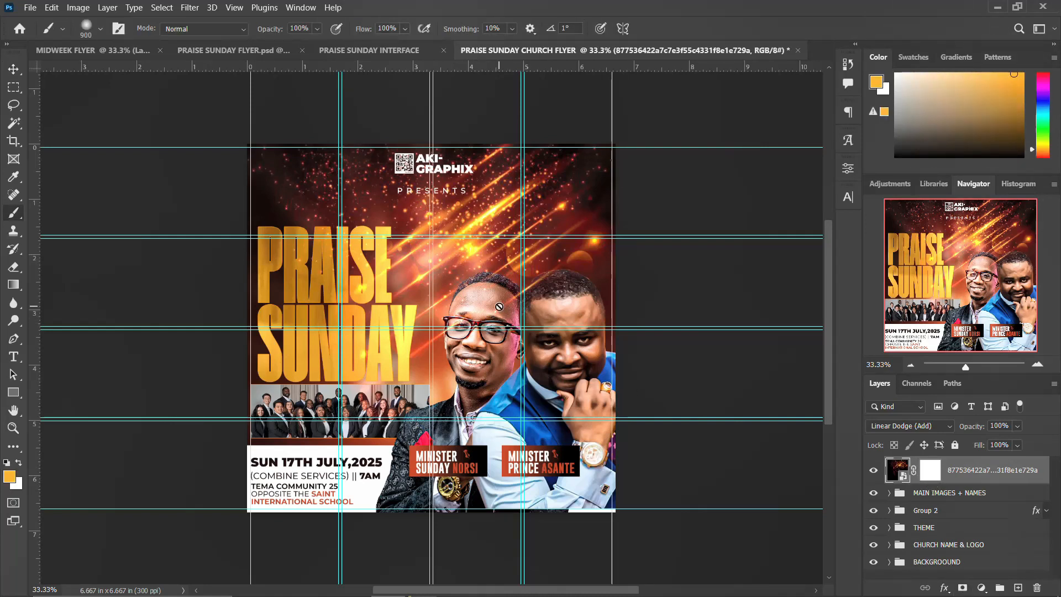
left_click(935, 470)
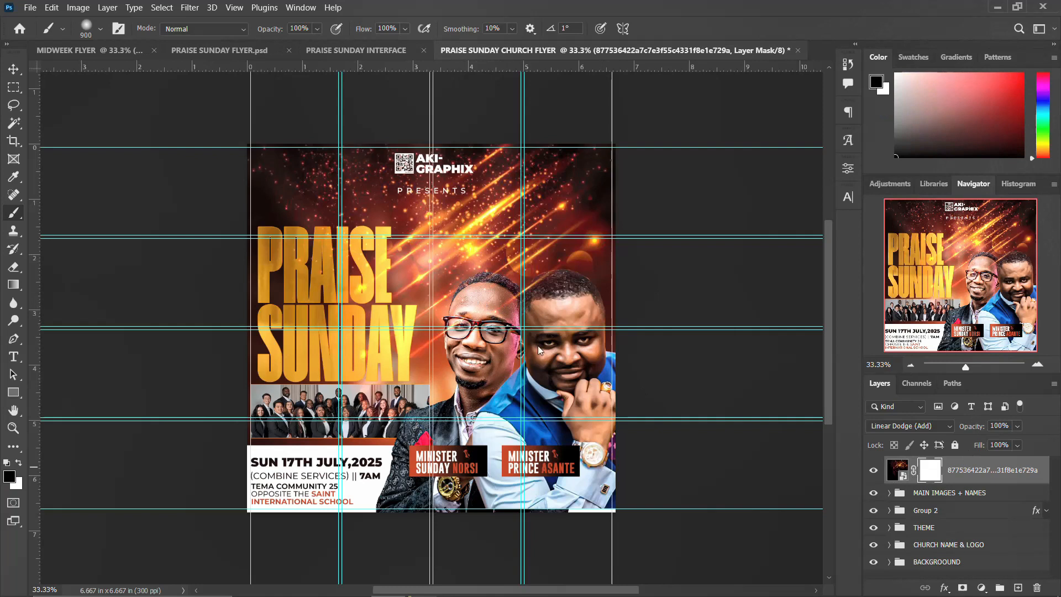
mouse_move(457, 288)
left_mouse_down()
mouse_move(470, 337)
mouse_move(489, 343)
mouse_move(389, 270)
mouse_move(360, 272)
mouse_move(350, 310)
mouse_move(376, 276)
left_mouse_up()
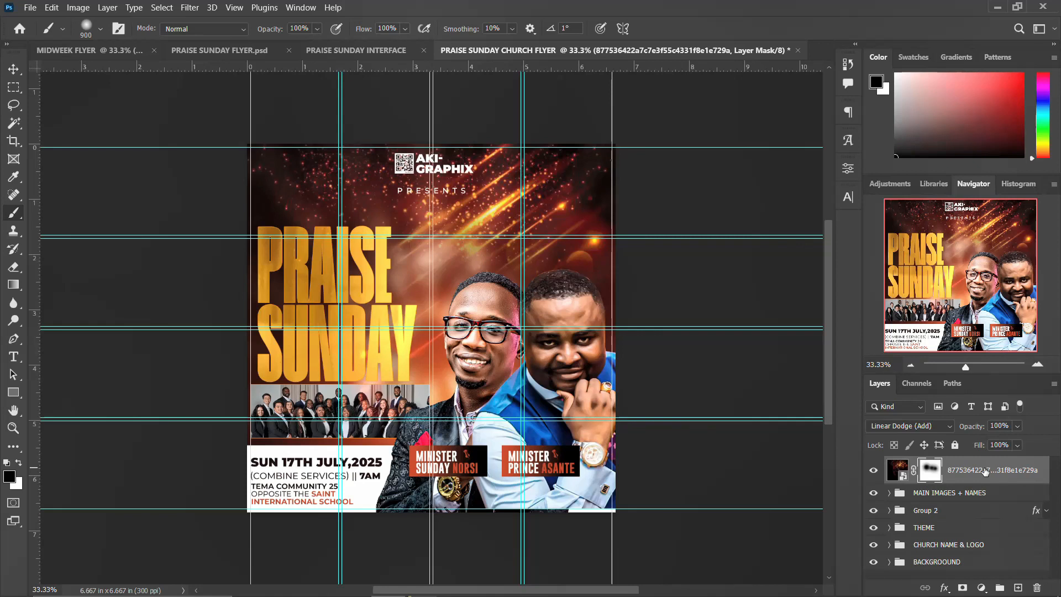
key("ctrl+shift+alt+n")
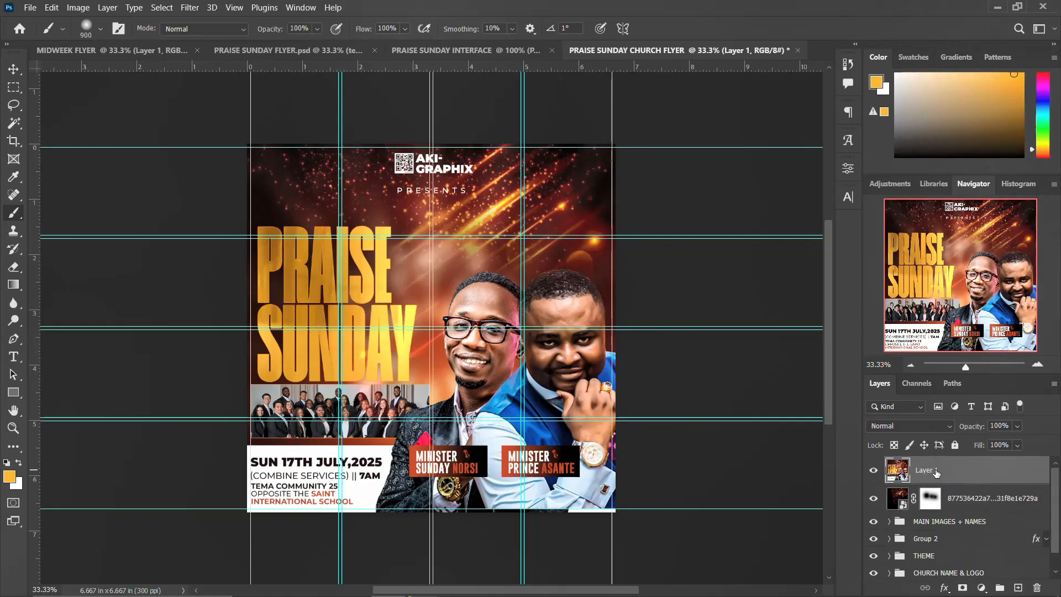
Convert Layer 1 to a smart object and open it in the Camera Raw Filter.
right_click(968, 475)
left_click(832, 206)
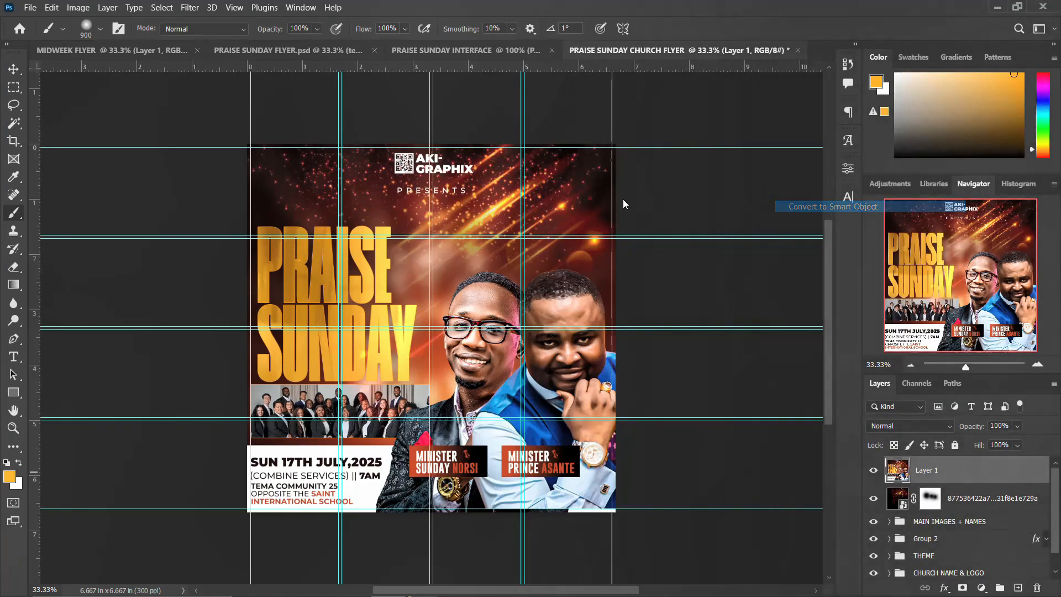
left_click(189, 7)
left_click(219, 103)
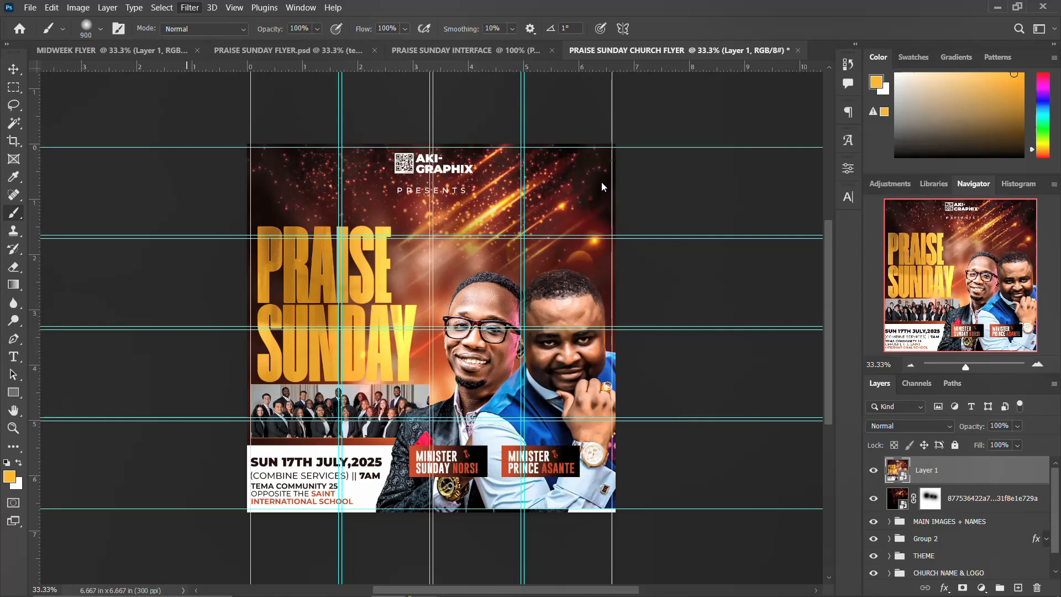
key("shift+ctrl+a")
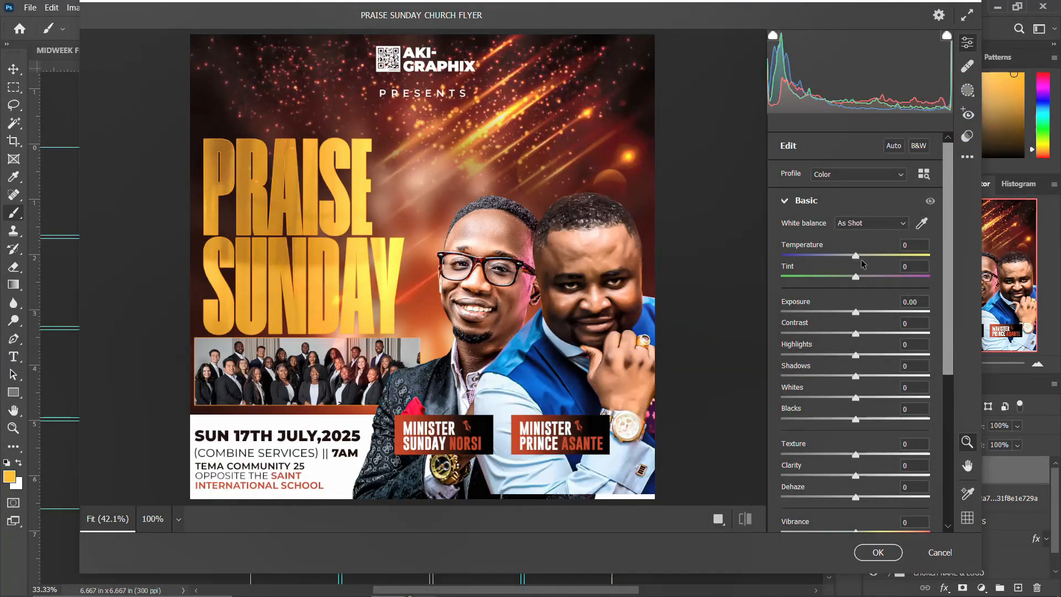
Set Temperature +17, Tint +24, Contrast +7 and Highlights +2, and lower the shadows.
left_click_drag(855, 254, 868, 254)
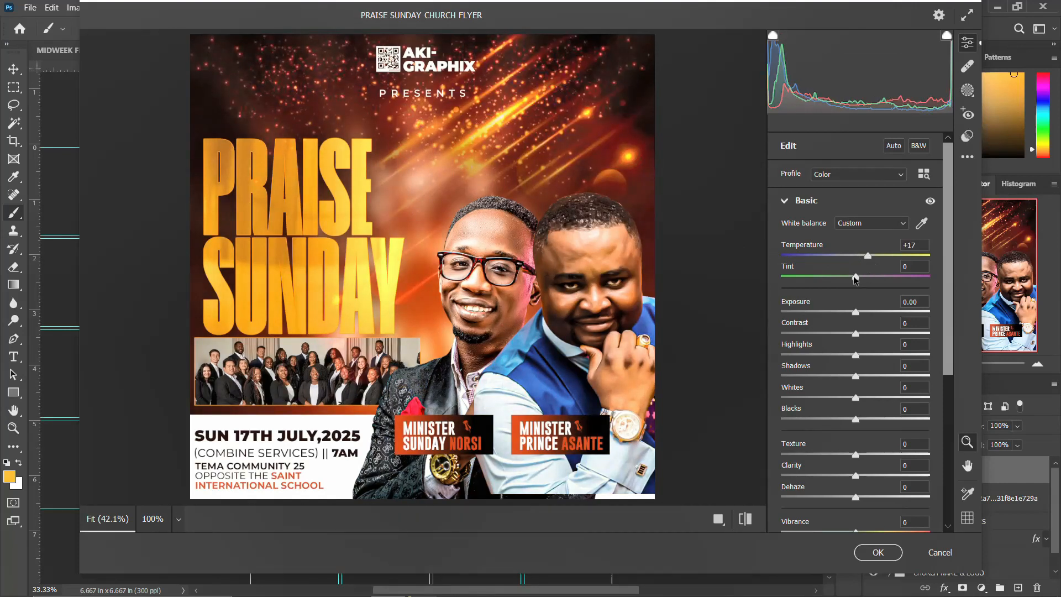
left_click_drag(857, 276, 864, 313)
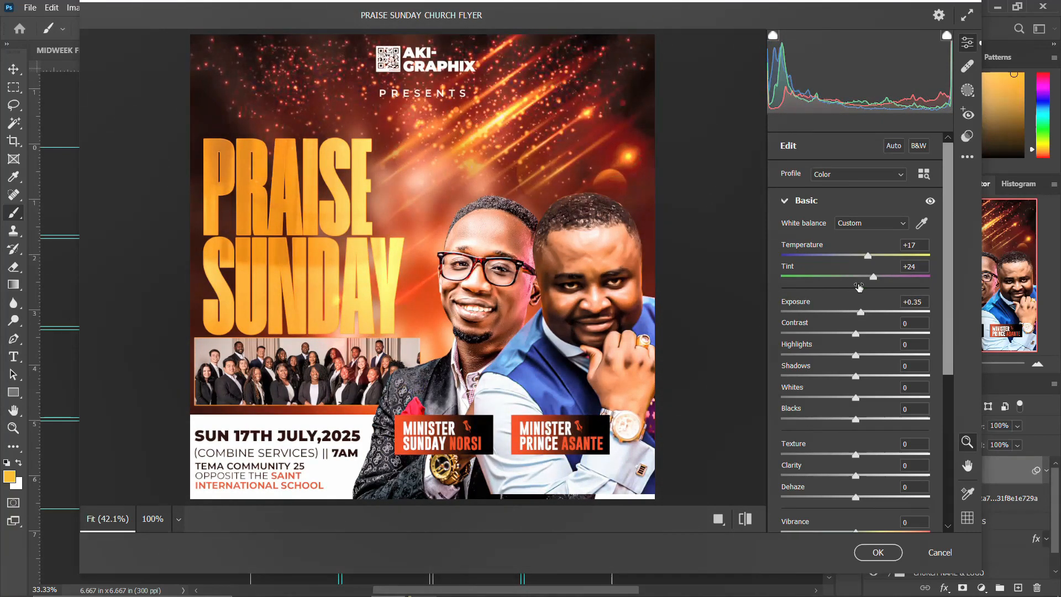
left_click_drag(855, 337, 860, 339)
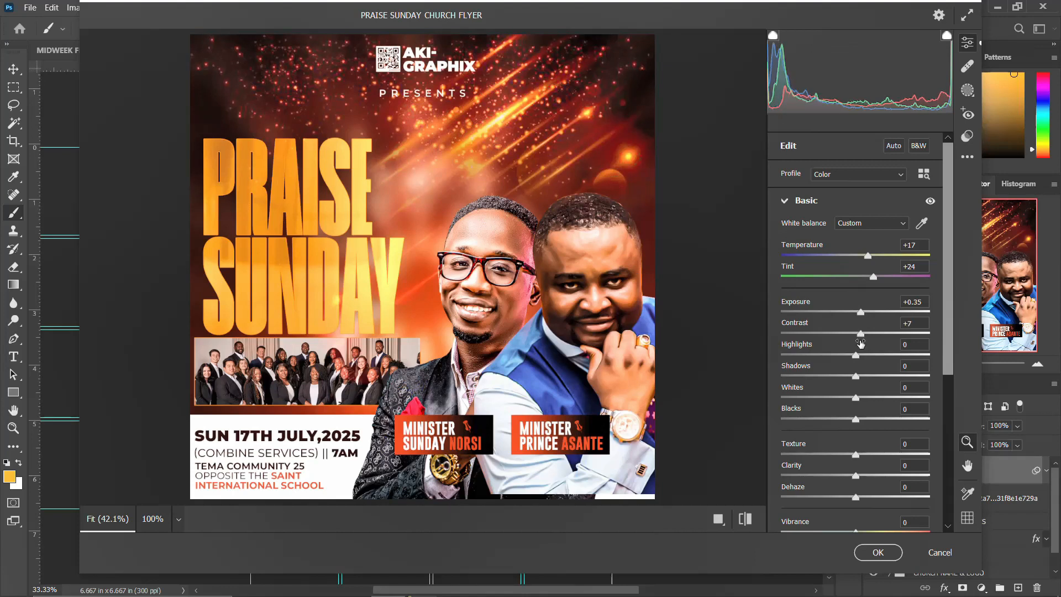
mouse_move(866, 357)
left_mouse_down()
mouse_move(821, 353)
mouse_move(859, 356)
left_mouse_up()
left_click_drag(856, 378, 826, 424)
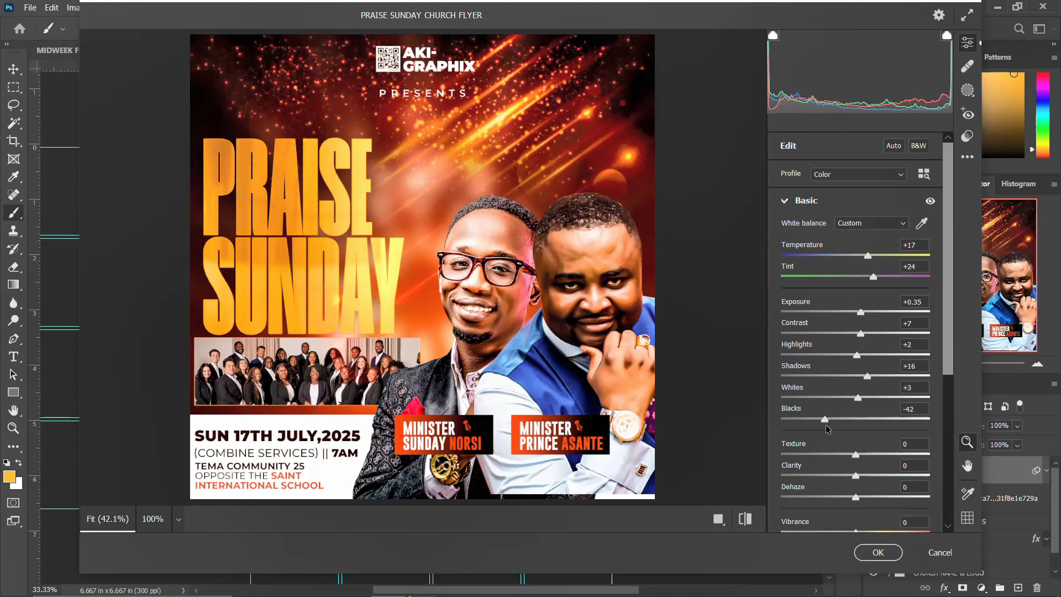
Add Texture +23, Clarity +5 and Vibrance +7, then show the before/after comparison.
left_click_drag(856, 455, 873, 459)
left_click(860, 477)
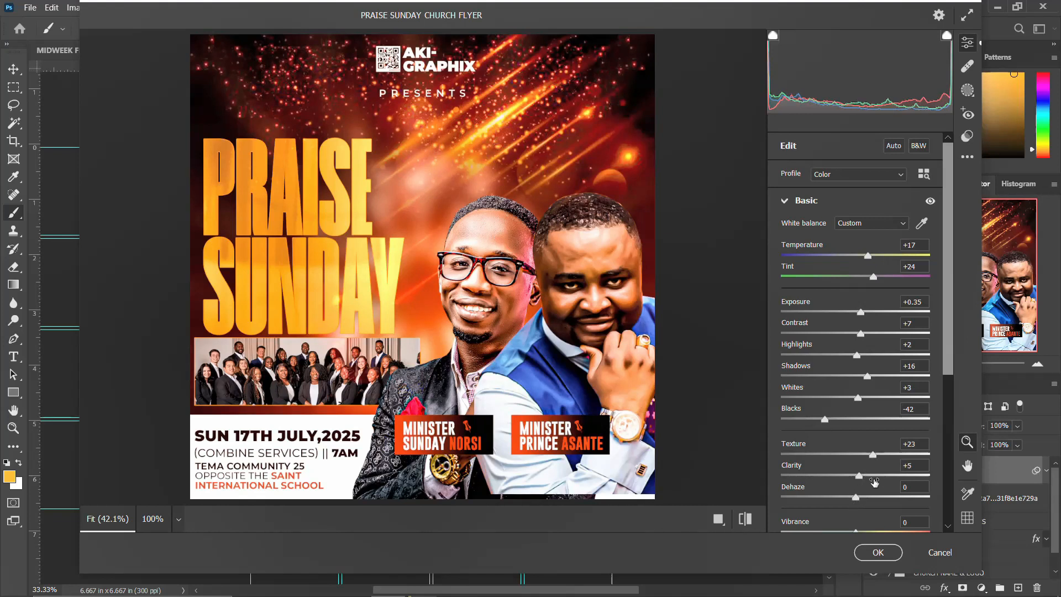
scroll(873, 478, "down", 3)
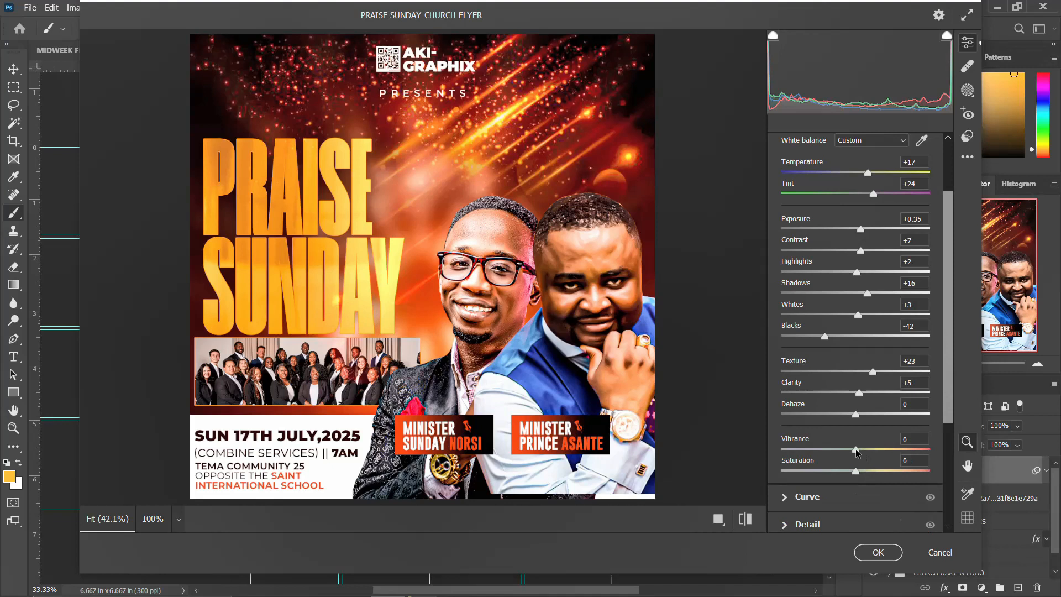
left_click_drag(855, 449, 860, 449)
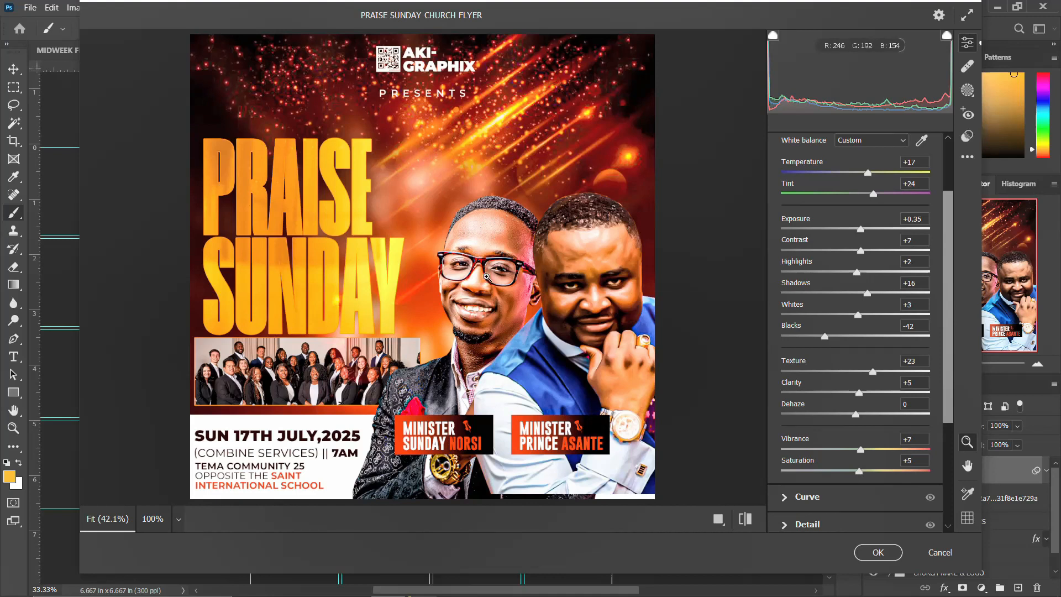
left_click(718, 519)
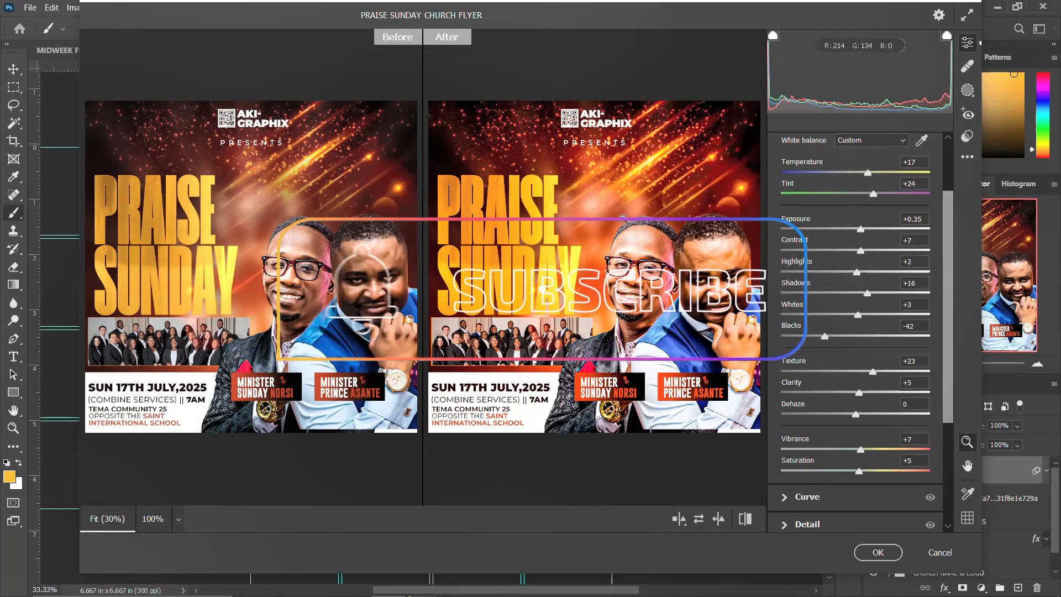
Apply the Camera Raw grade to Layer 1, then hide and reshow the layer to compare.
left_click(878, 552)
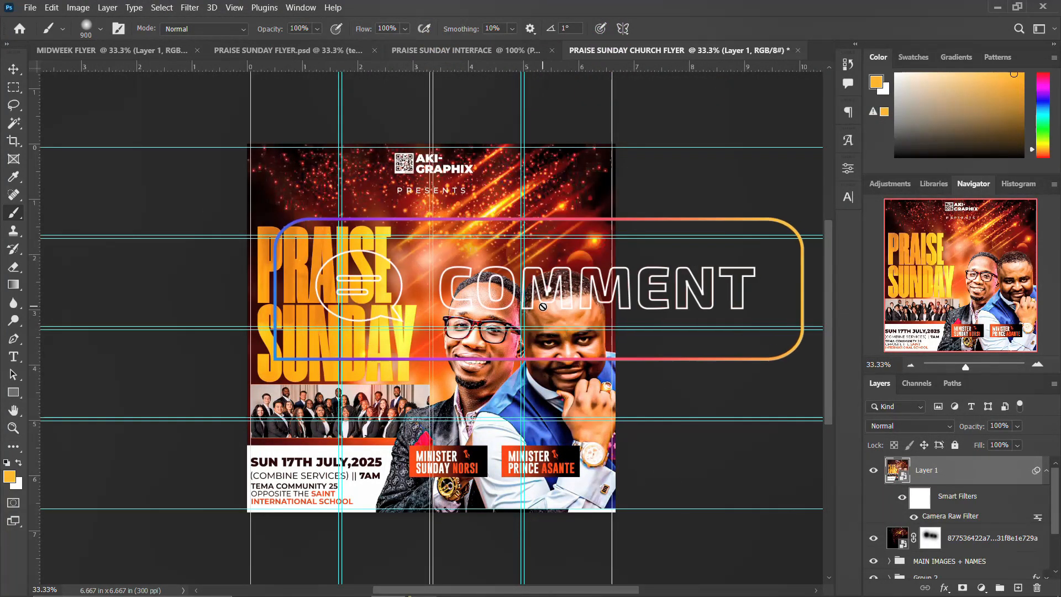
left_click(1045, 471)
left_click(873, 470)
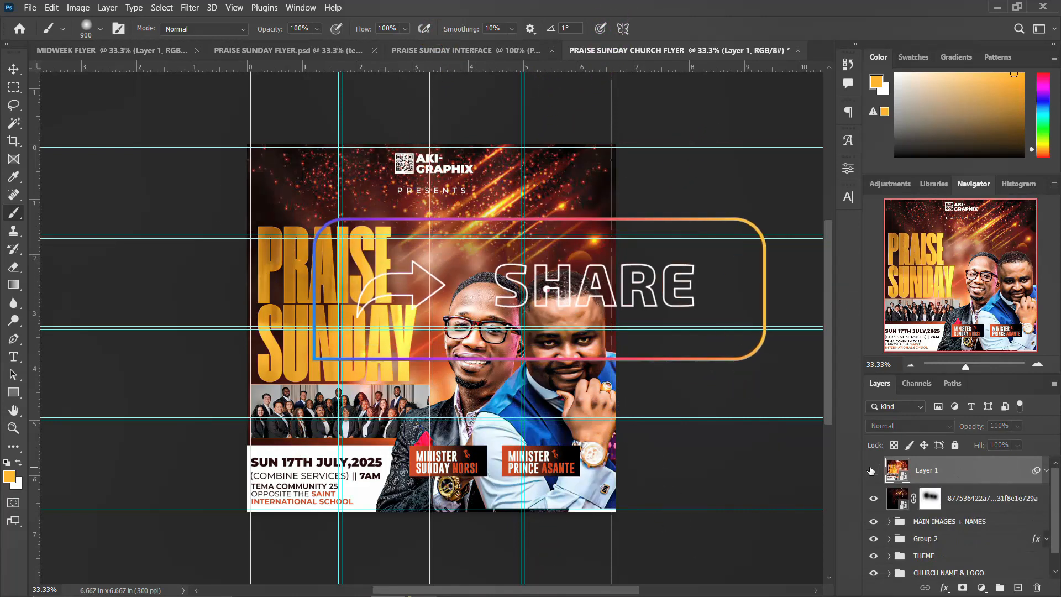
left_click(873, 470)
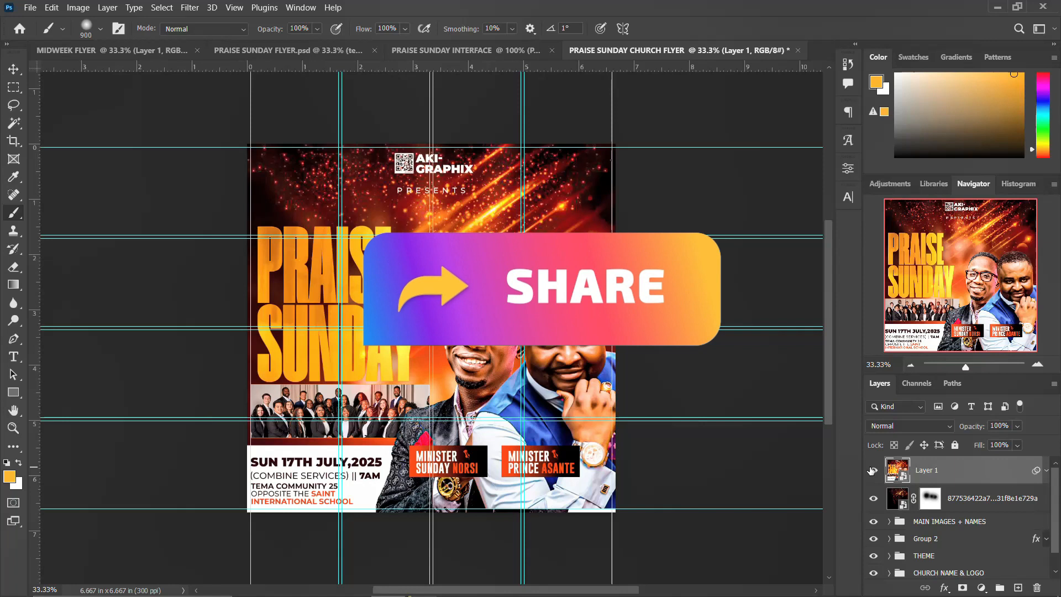